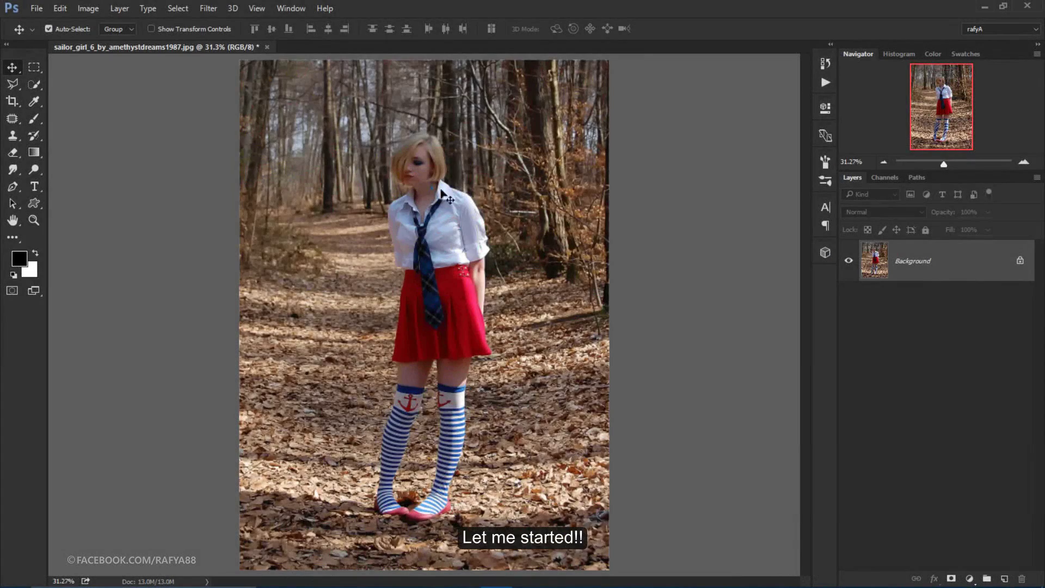
# - Zoom in for a closer look at the girl's shirt and skirt
pyautogui.moveTo(942, 164); pyautogui.dragTo(952, 164)
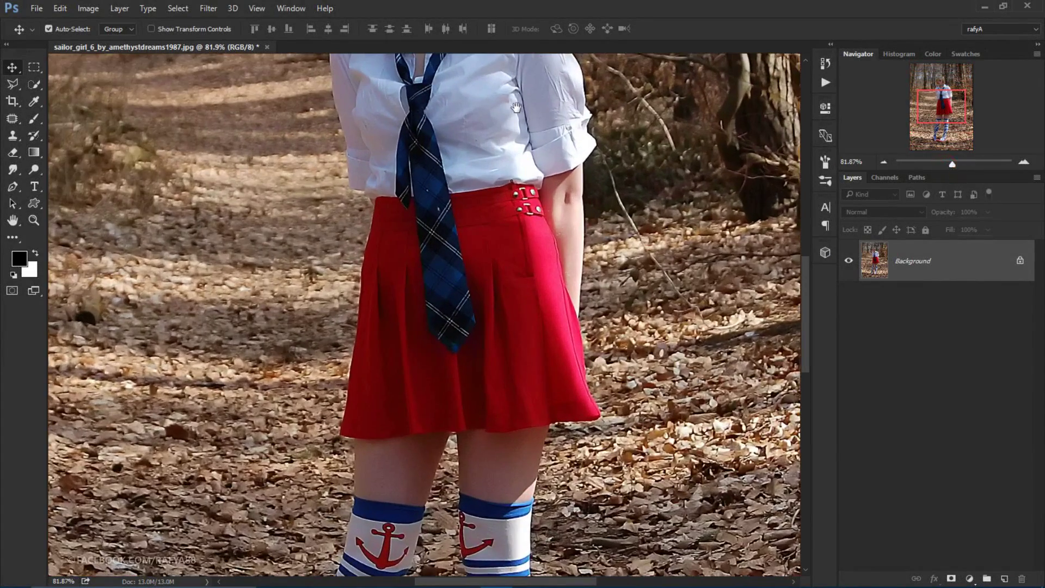
pyautogui.moveTo(516, 108); pyautogui.dragTo(545, 395)
pyautogui.scroll(-2, 482, 261)
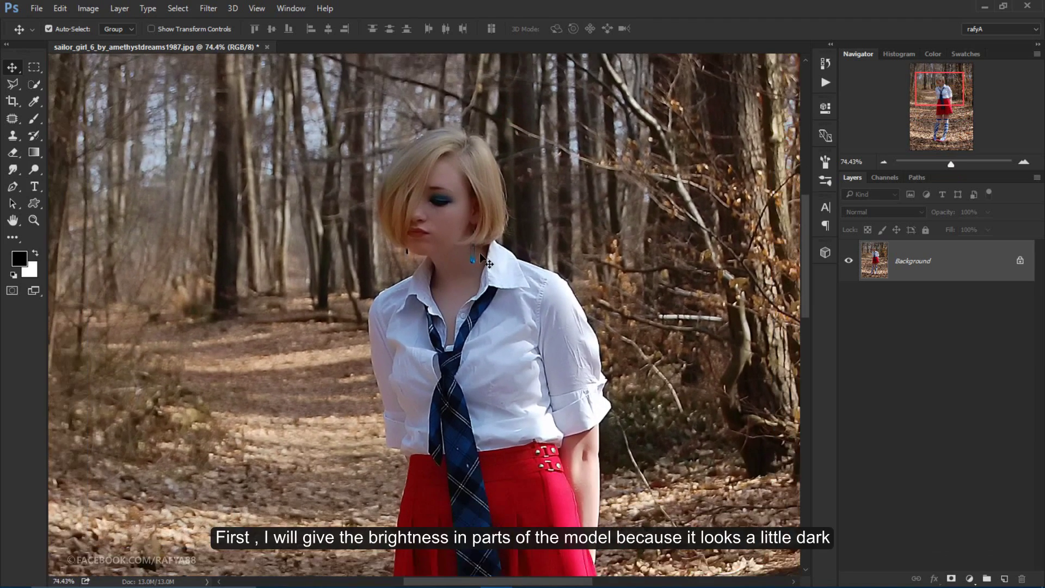
pyautogui.scroll(-1, 422, 240)
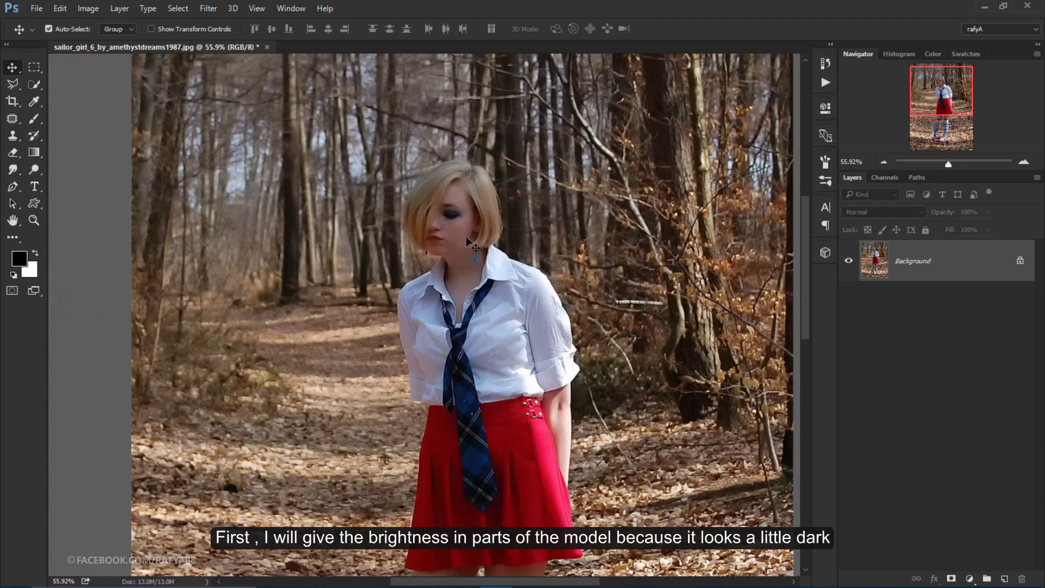
pyautogui.scroll(-2, 466, 236)
pyautogui.scroll(-2, 466, 236)
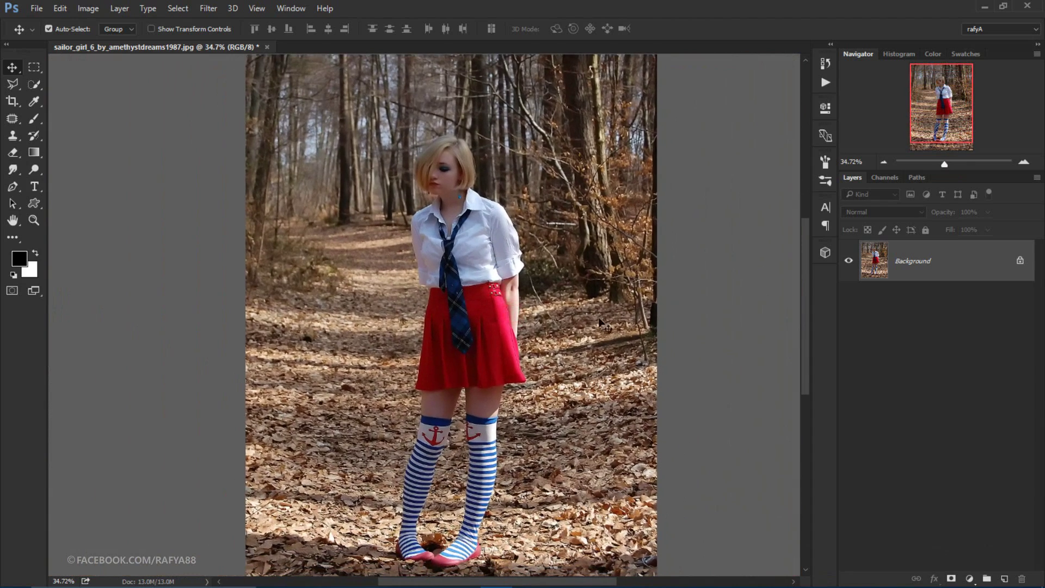
# - Add a Curves adjustment layer blended as Screen, with its mask inverted to black
pyautogui.click(967, 578)
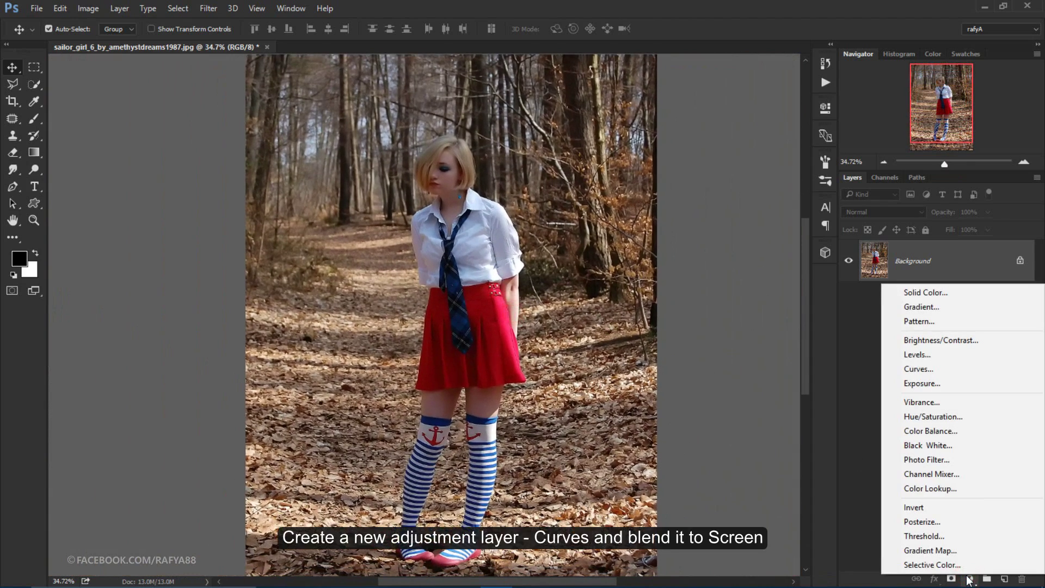
pyautogui.click(976, 368)
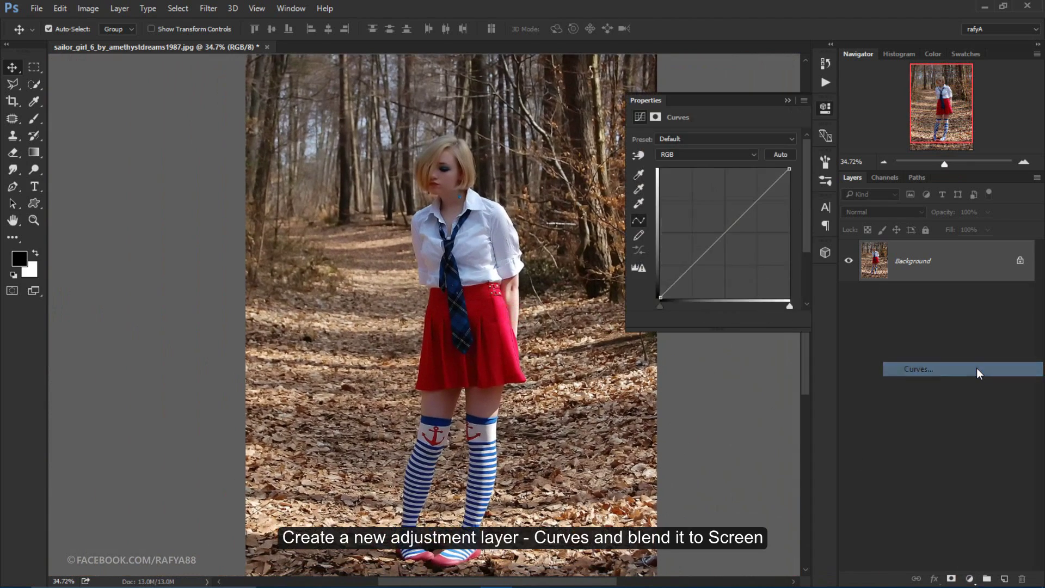
pyautogui.click(905, 211)
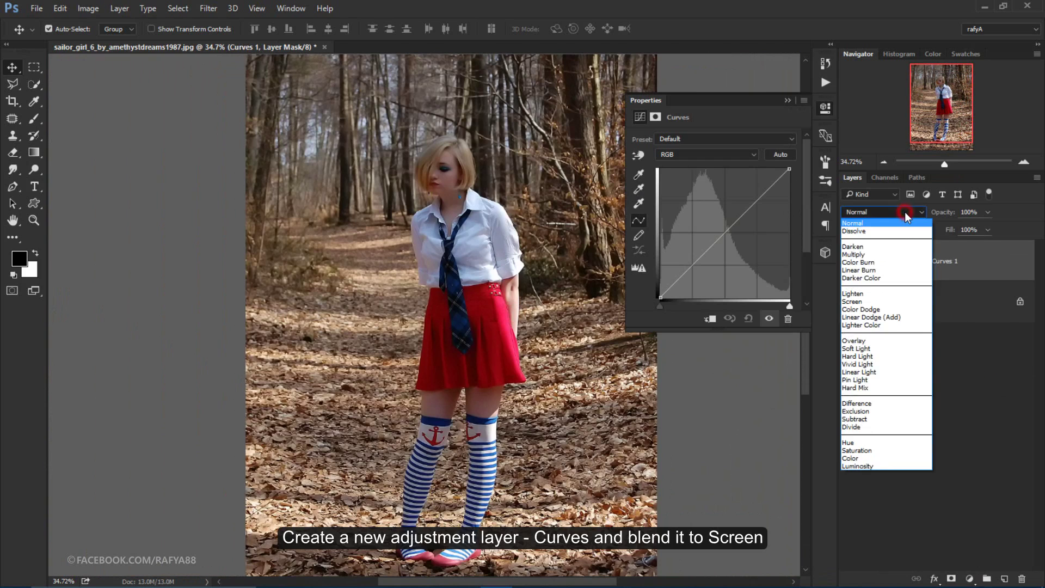
pyautogui.click(920, 301)
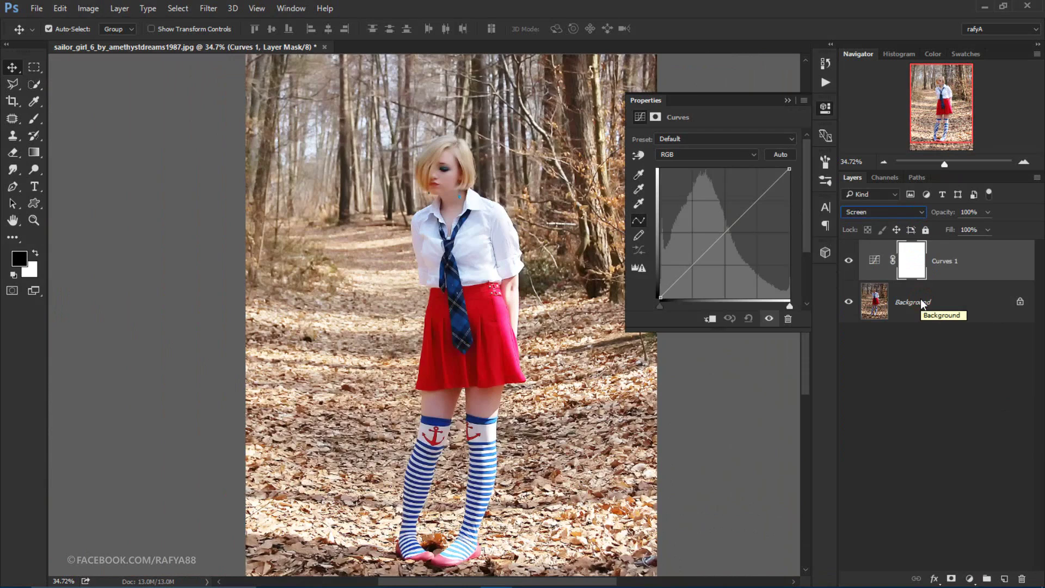
pyautogui.press('ctrl')
pyautogui.hotkey('ctrl', 'i')
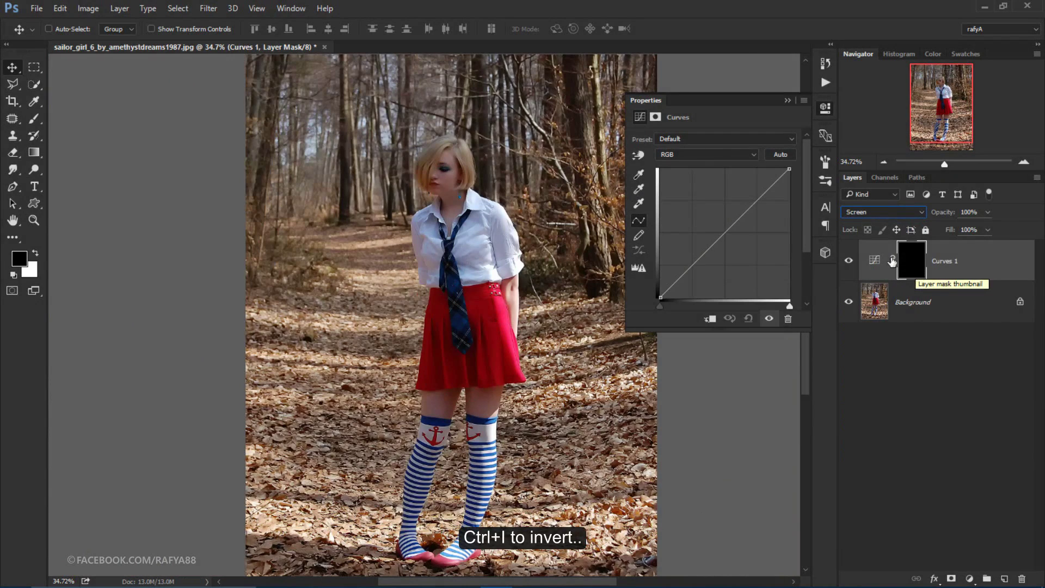
pyautogui.click(787, 100)
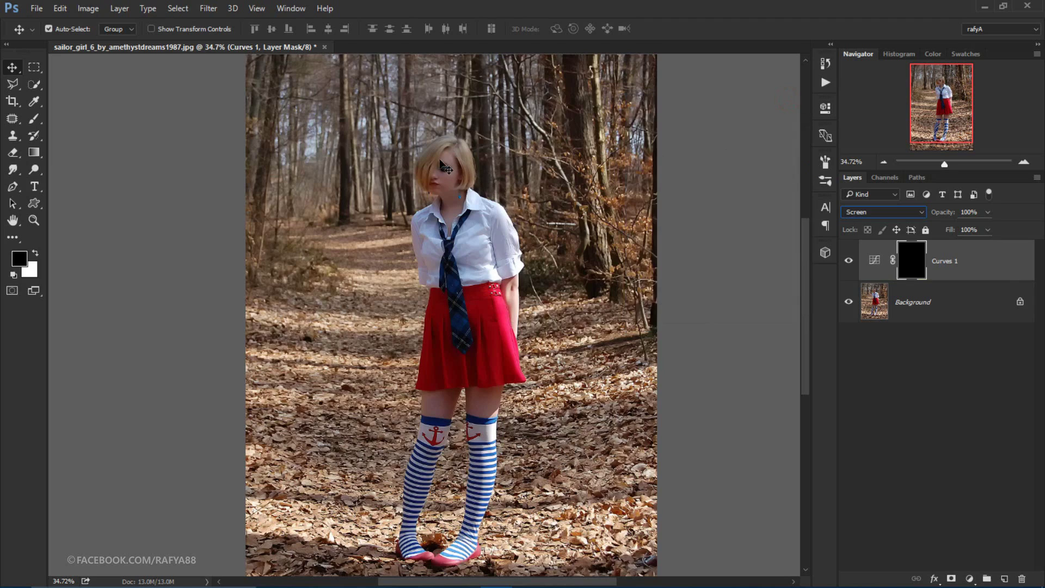
# - Set up a white, soft 120 px brush at 43% opacity
pyautogui.moveTo(951, 164); pyautogui.dragTo(953, 163)
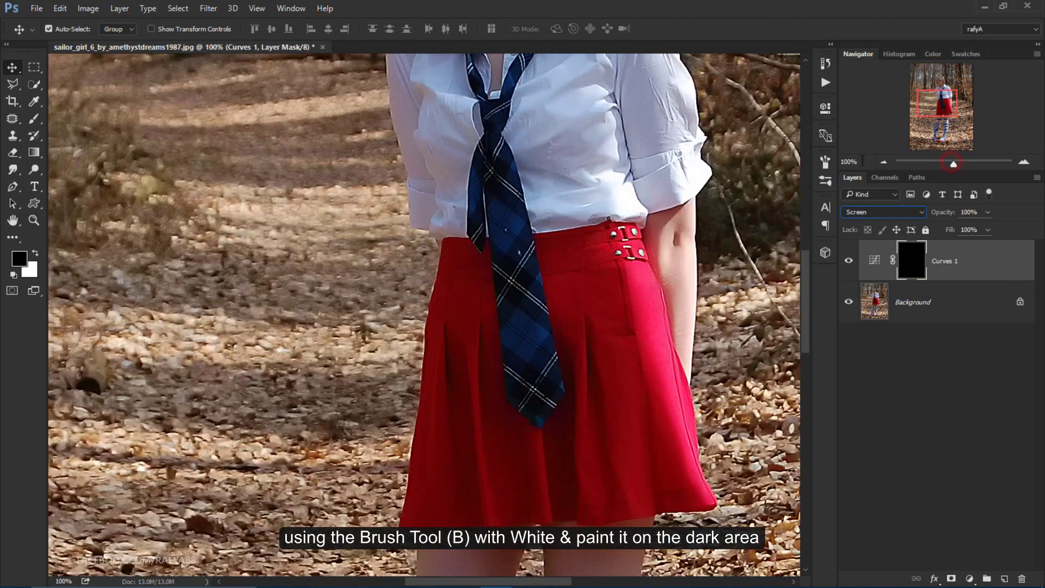
pyautogui.scroll(3, 381, 315)
pyautogui.scroll(3, 381, 316)
pyautogui.click(36, 119)
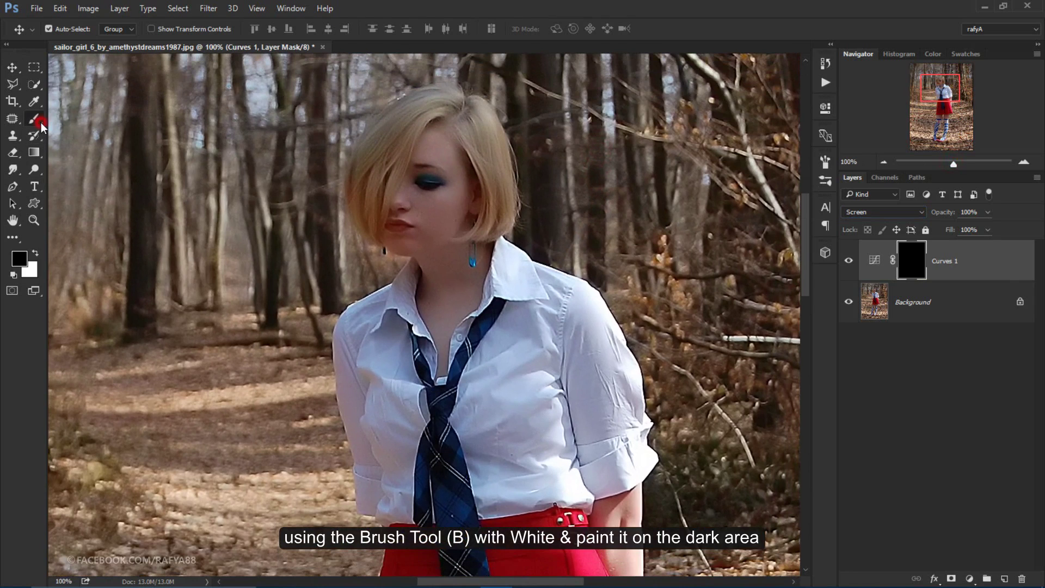
pyautogui.click(36, 253)
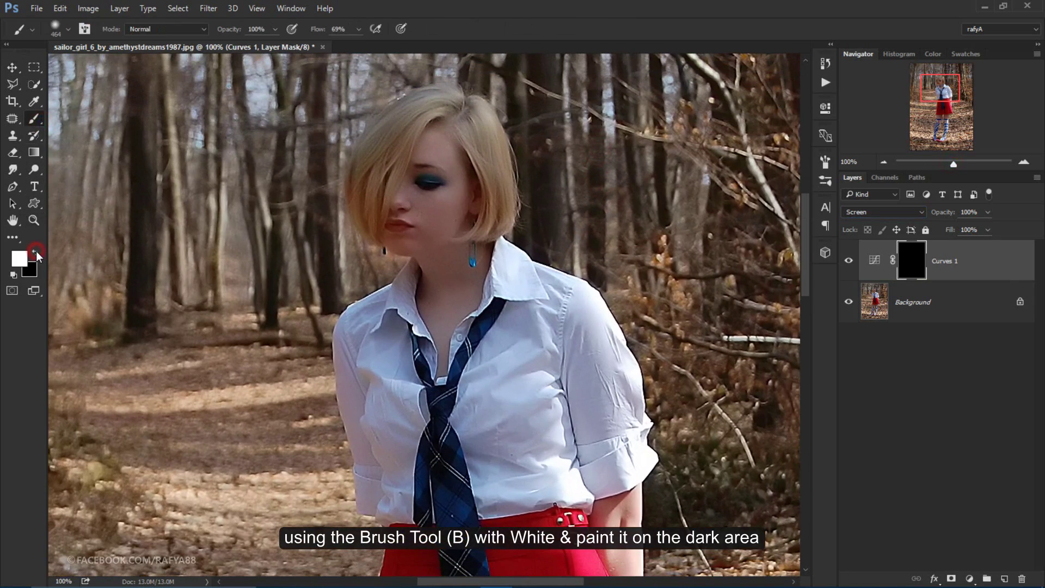
pyautogui.rightClick(440, 179)
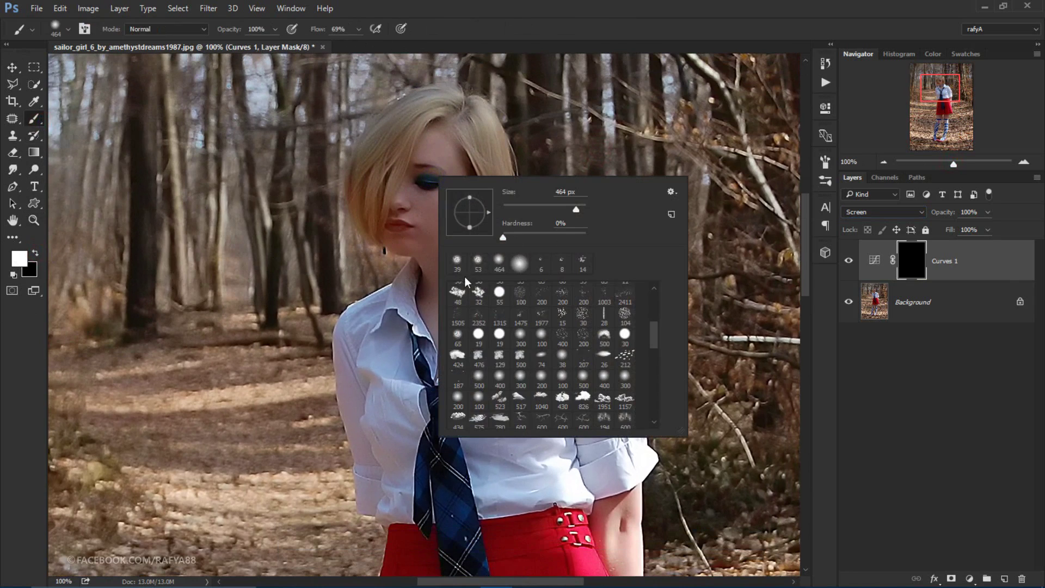
pyautogui.moveTo(655, 337); pyautogui.dragTo(531, 280)
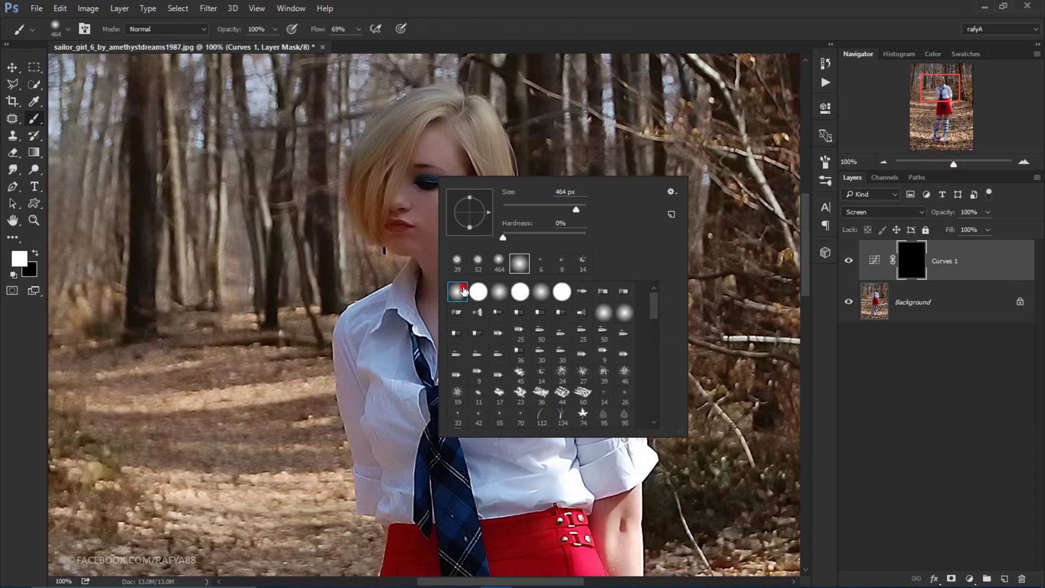
pyautogui.moveTo(549, 208); pyautogui.dragTo(551, 209)
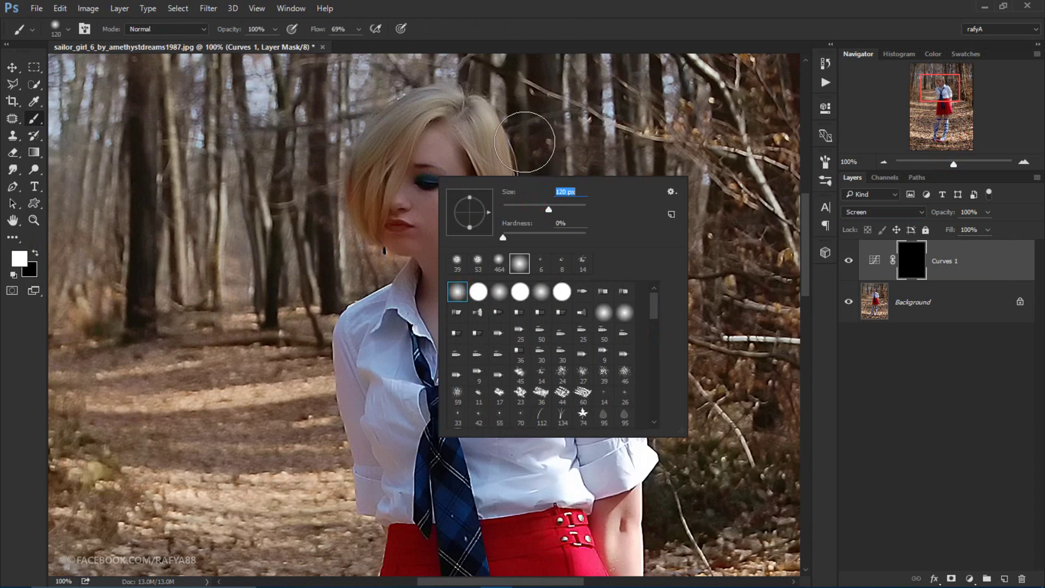
pyautogui.moveTo(233, 32); pyautogui.dragTo(211, 34)
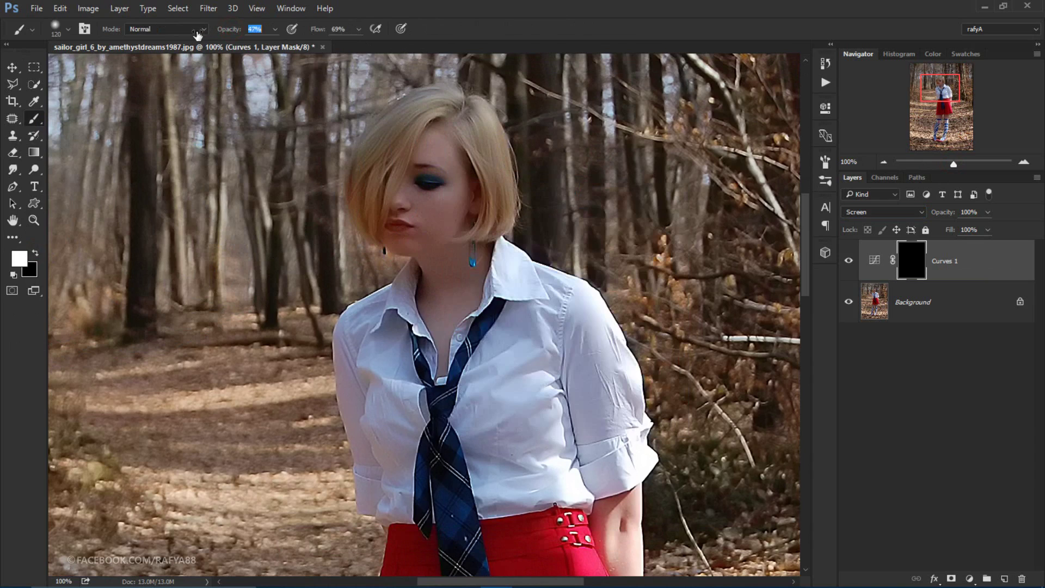
# - Paint the Curves mask white over the girl's cheek, neck and hair
pyautogui.moveTo(435, 201); pyautogui.dragTo(424, 215)
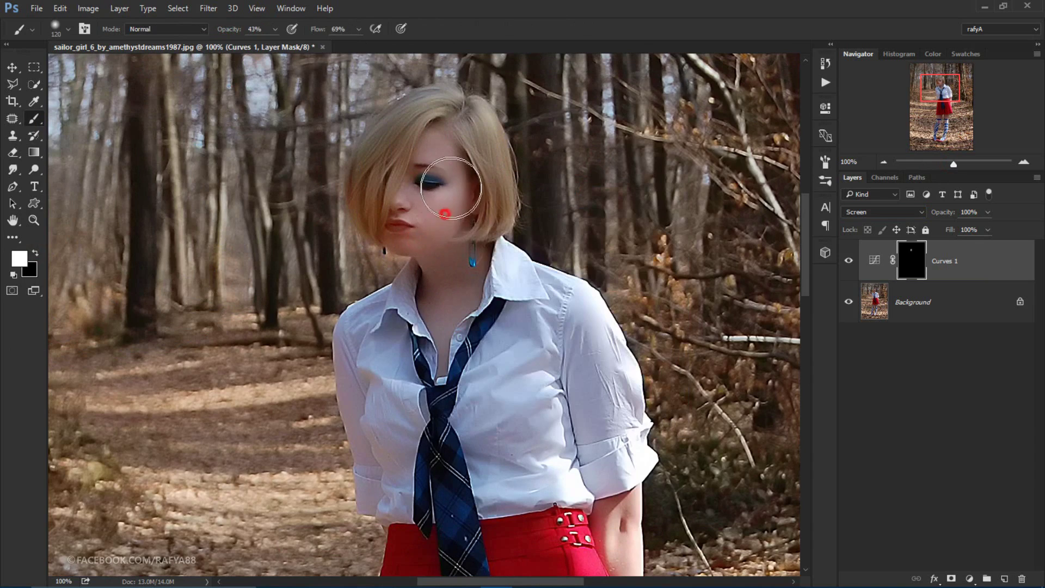
pyautogui.moveTo(424, 215); pyautogui.dragTo(444, 215)
pyautogui.moveTo(455, 284); pyautogui.dragTo(470, 292)
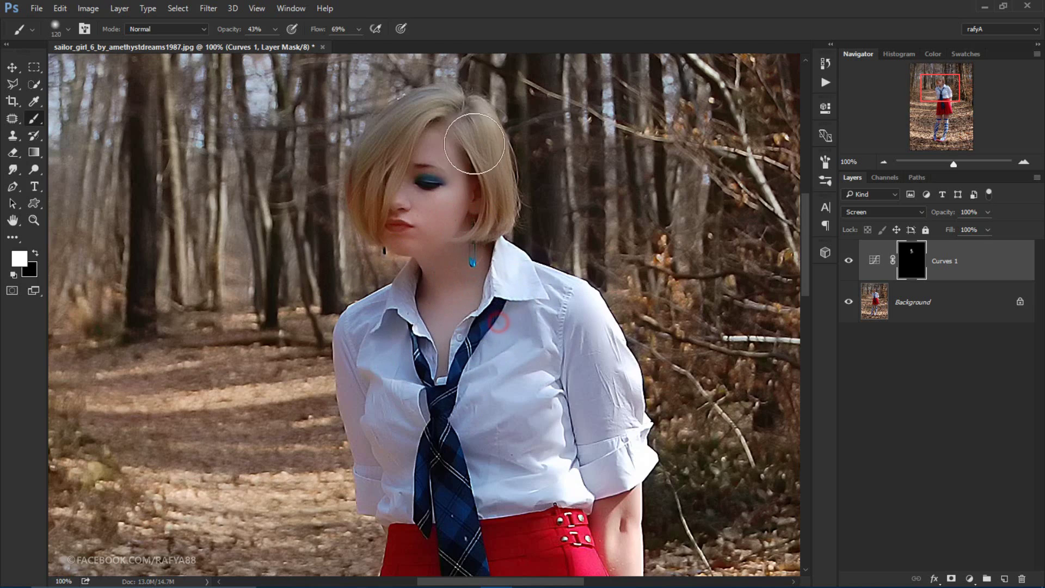
pyautogui.moveTo(415, 129); pyautogui.dragTo(381, 180)
pyautogui.moveTo(399, 93); pyautogui.dragTo(370, 164)
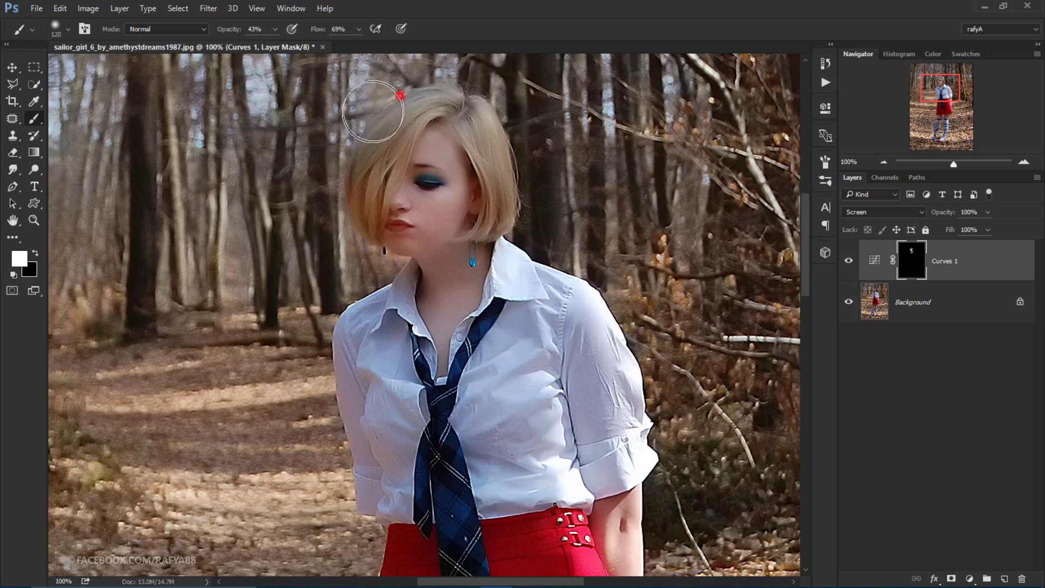
pyautogui.moveTo(438, 86)
pyautogui.mouseDown()
pyautogui.moveTo(482, 103)
pyautogui.moveTo(490, 229)
pyautogui.mouseUp()
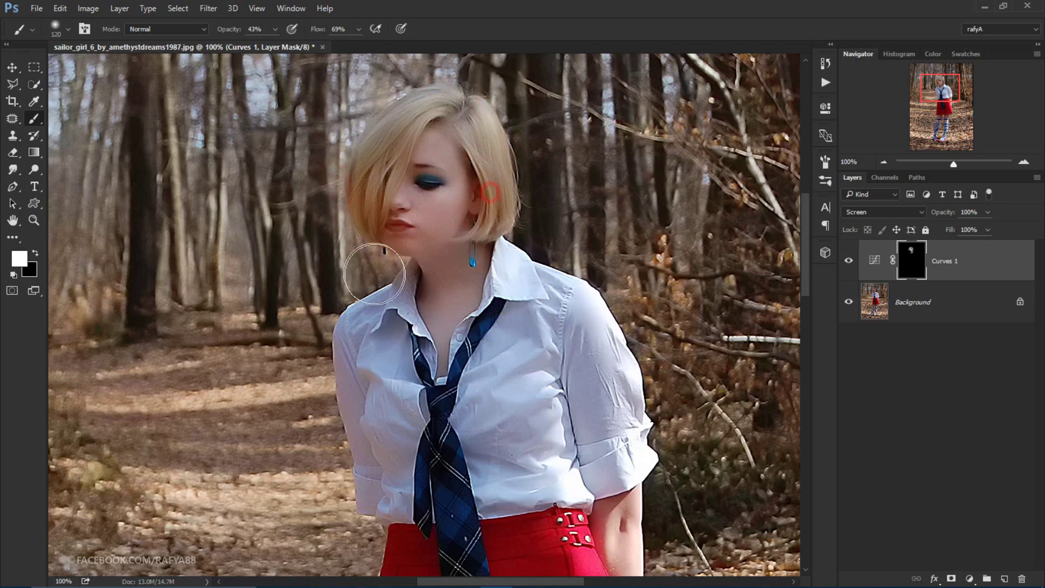
pyautogui.moveTo(365, 208); pyautogui.dragTo(363, 218)
# - Paint the Curves mask white across the shirt's chest and the red skirt
pyautogui.click(354, 341)
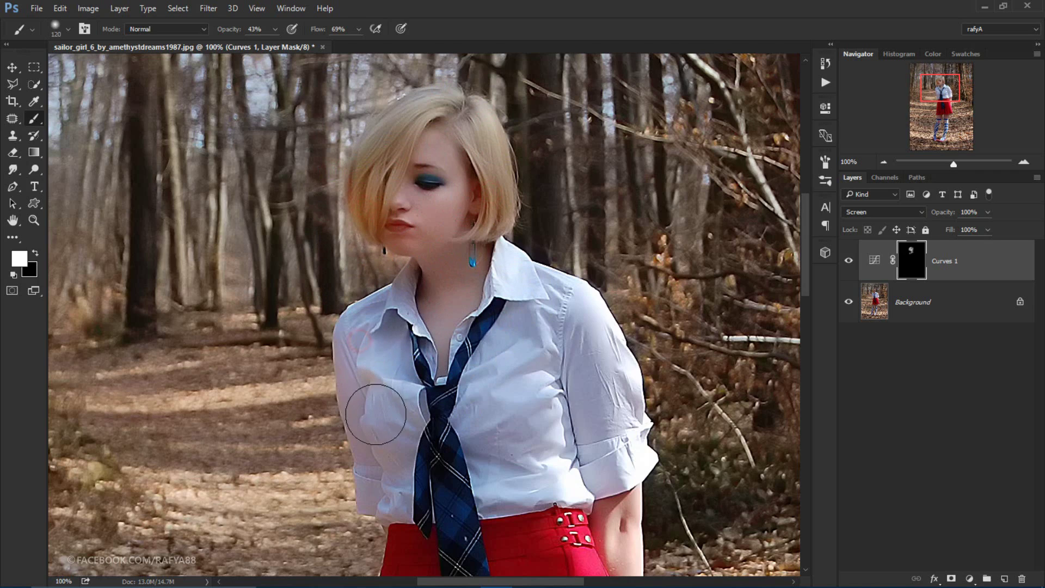
pyautogui.click(384, 404)
pyautogui.moveTo(384, 404)
pyautogui.mouseDown()
pyautogui.moveTo(457, 350)
pyautogui.moveTo(506, 392)
pyautogui.mouseUp()
pyautogui.scroll(-5, 448, 460)
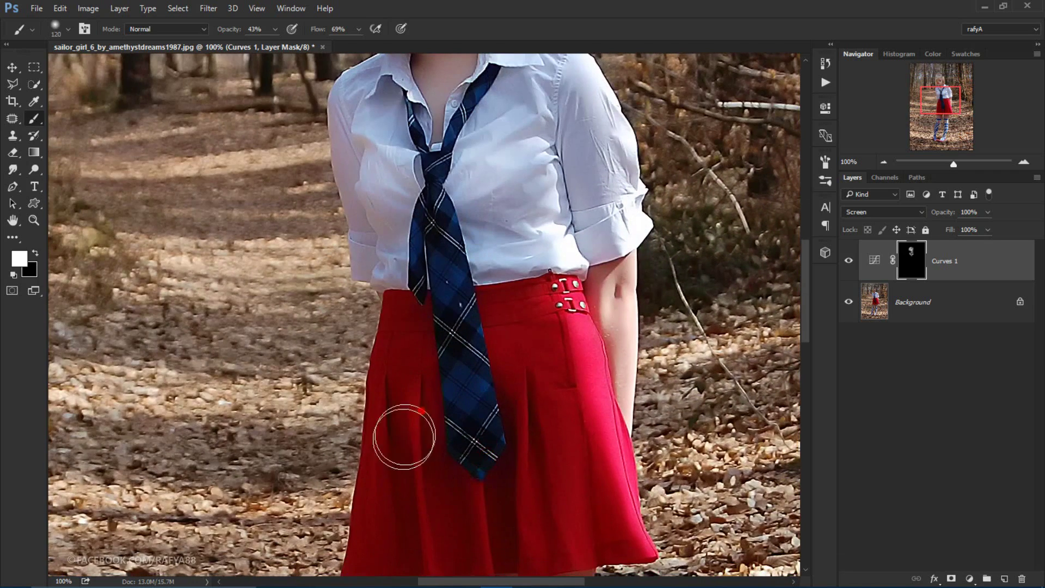
pyautogui.click(419, 406)
pyautogui.scroll(-5, 416, 390)
pyautogui.moveTo(396, 233)
pyautogui.mouseDown()
pyautogui.moveTo(354, 370)
pyautogui.moveTo(370, 432)
pyautogui.mouseUp()
# - Reveal the brightening on the thighs, legs, striped socks and feet
pyautogui.click(406, 480)
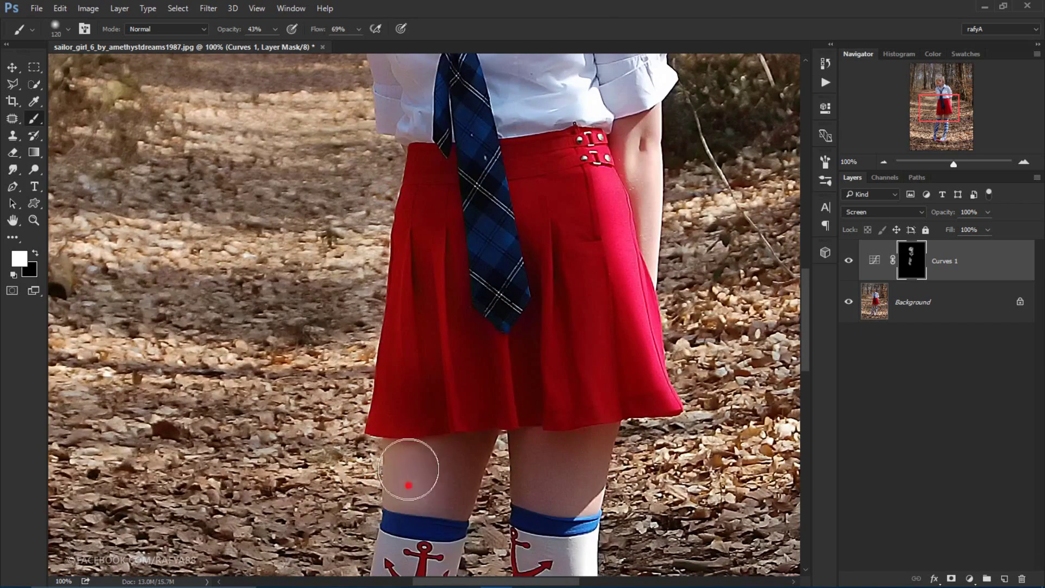
pyautogui.scroll(-3, 445, 483)
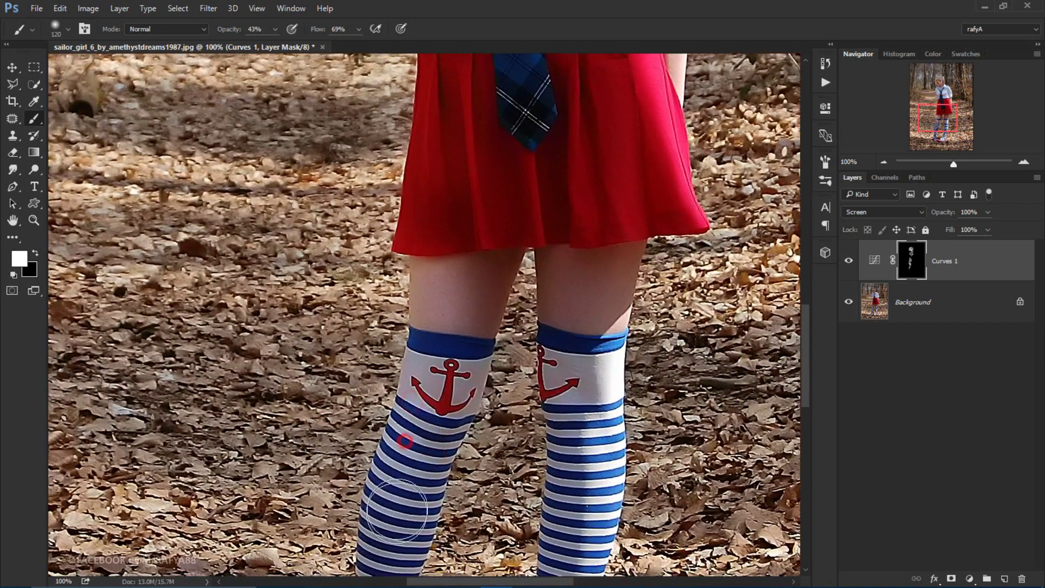
pyautogui.scroll(-2, 395, 448)
pyautogui.click(444, 212)
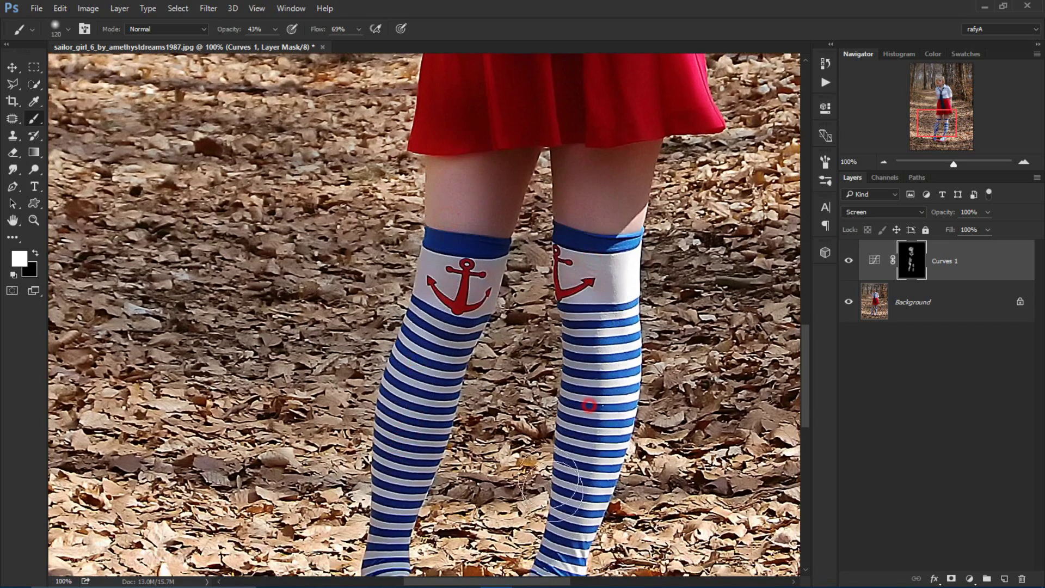
pyautogui.moveTo(511, 420); pyautogui.dragTo(515, 228)
pyautogui.scroll(5, 515, 228)
pyautogui.scroll(5, 515, 229)
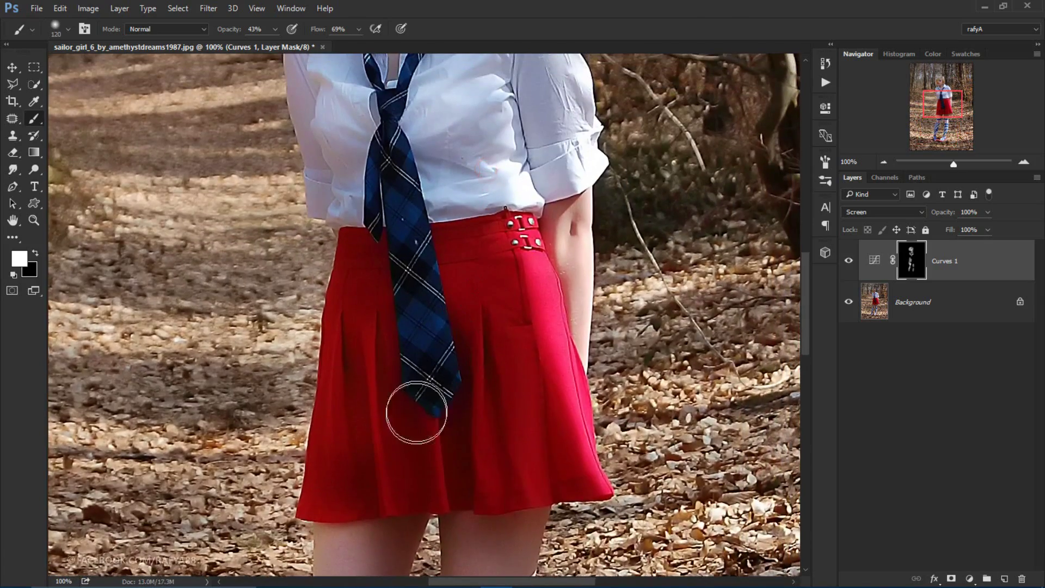
pyautogui.moveTo(415, 416); pyautogui.dragTo(462, 459)
# - Bring the girl's head and shirt back into view and toggle Curves 1 to compare
pyautogui.moveTo(500, 233)
pyautogui.mouseDown()
pyautogui.moveTo(502, 462)
pyautogui.moveTo(531, 556)
pyautogui.mouseUp()
pyautogui.scroll(2, 408, 261)
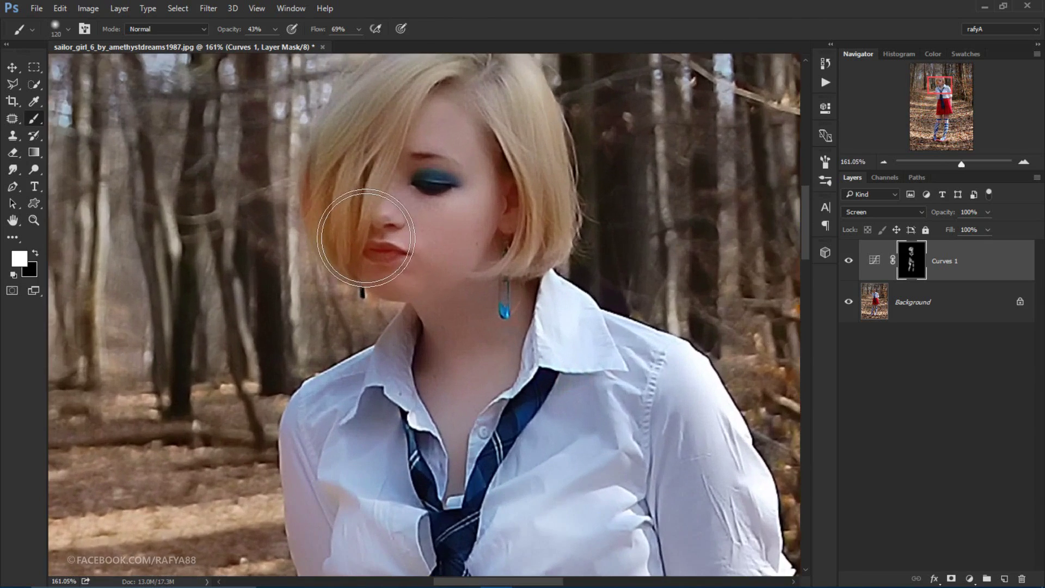
pyautogui.scroll(2, 462, 278)
pyautogui.scroll(1, 501, 223)
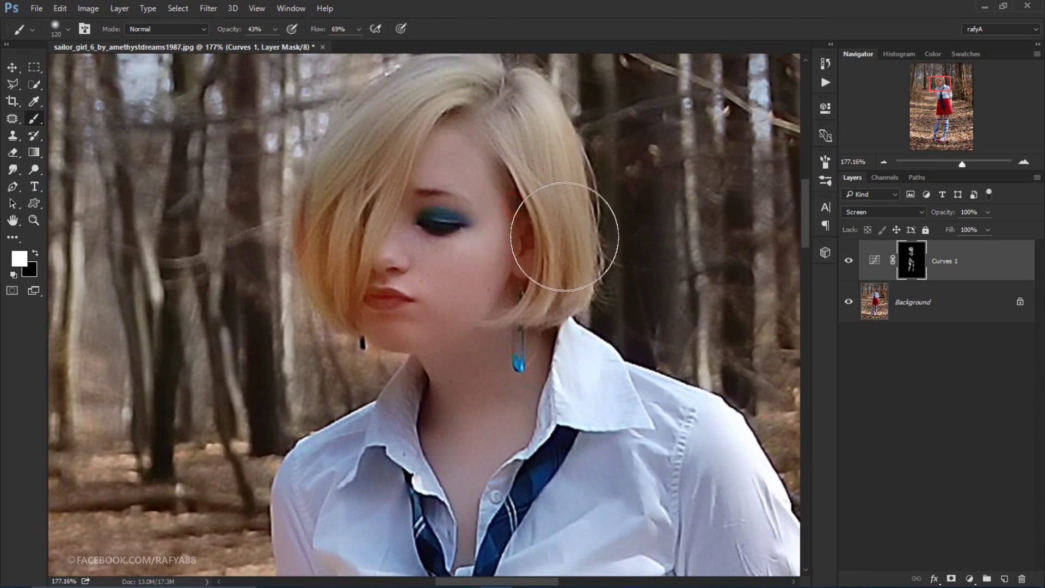
pyautogui.scroll(-2, 530, 130)
pyautogui.scroll(-3, 528, 130)
pyautogui.scroll(-1, 525, 132)
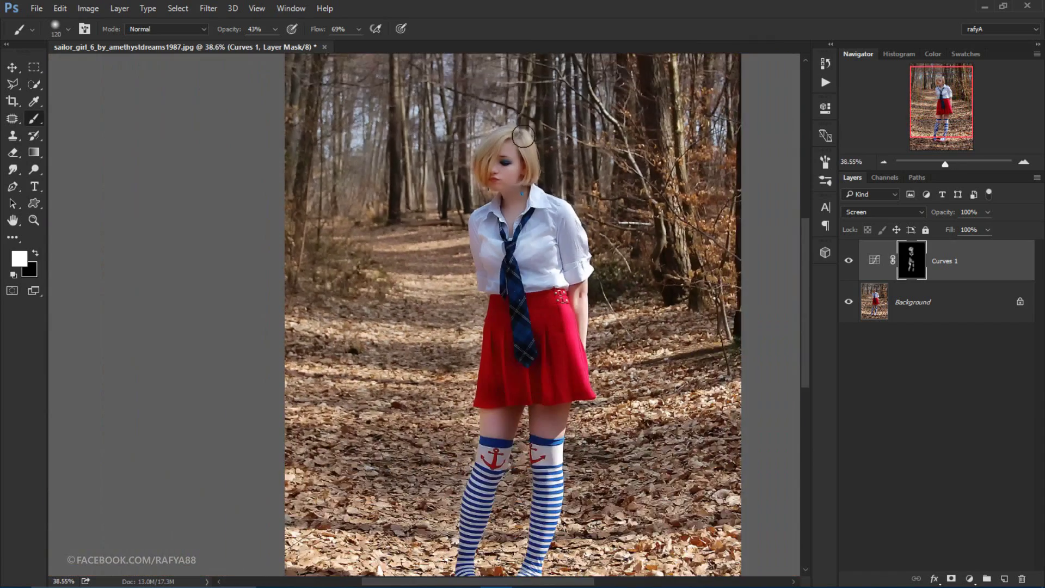
pyautogui.scroll(-1, 526, 132)
pyautogui.scroll(1, 441, 119)
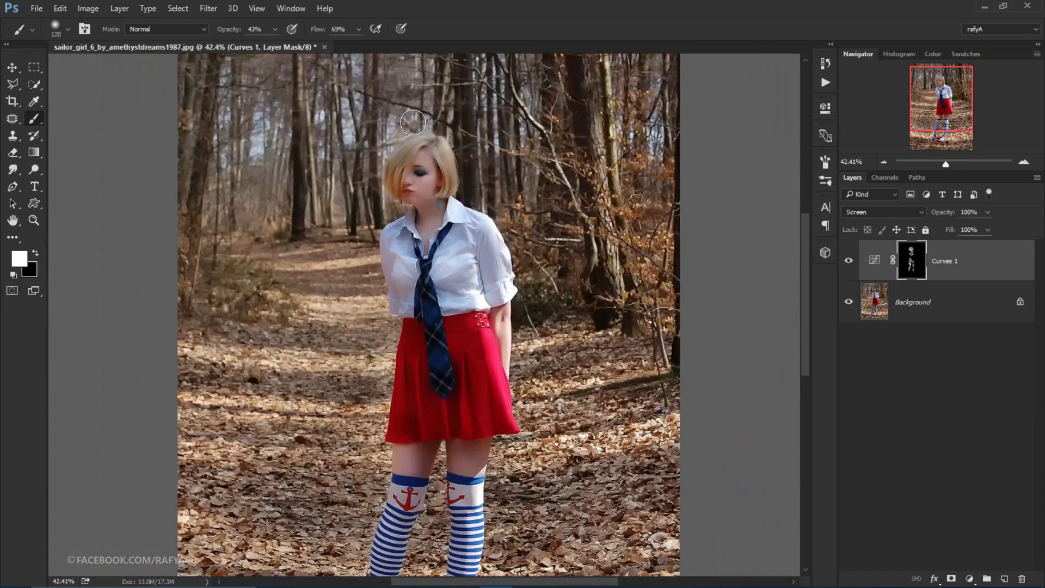
pyautogui.scroll(1, 412, 123)
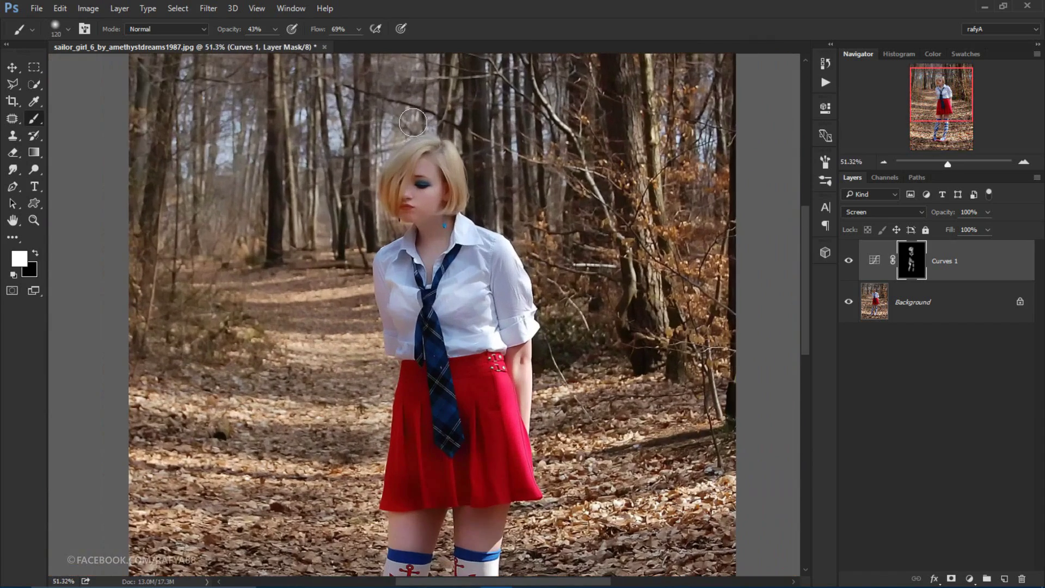
pyautogui.click(848, 260)
# - Paint white on the Curves 1 mask over the shirt collar and neck
pyautogui.moveTo(414, 267)
pyautogui.mouseDown()
pyautogui.moveTo(397, 277)
pyautogui.moveTo(427, 235)
pyautogui.mouseUp()
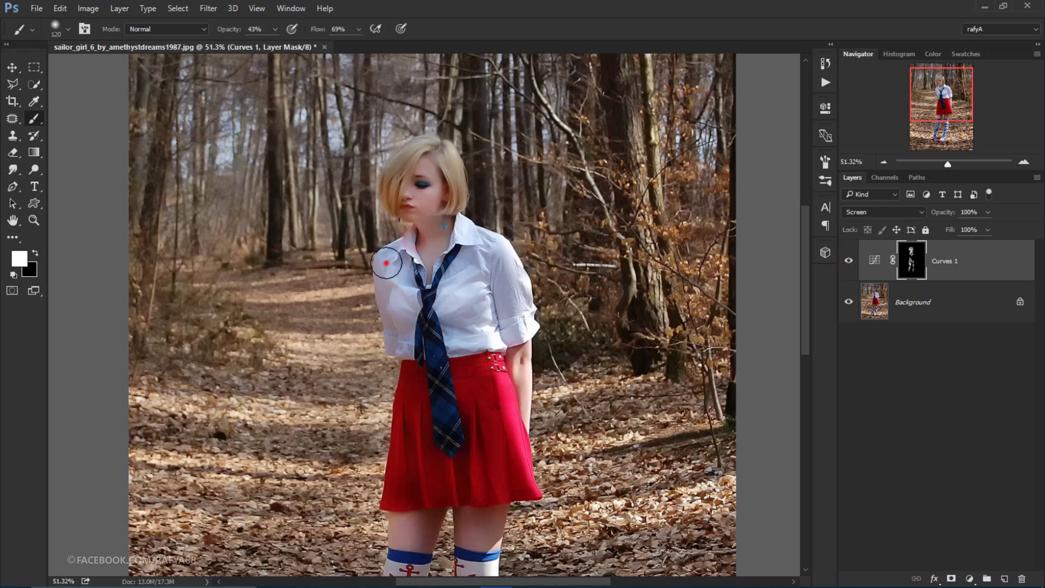
pyautogui.moveTo(387, 264); pyautogui.dragTo(429, 254)
pyautogui.scroll(-3, 429, 254)
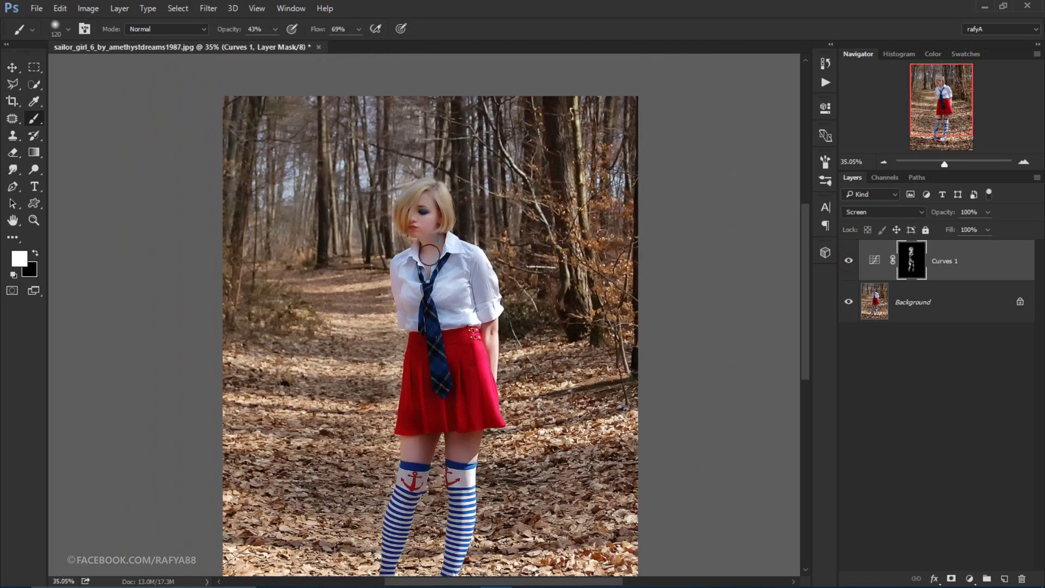
pyautogui.scroll(-1, 429, 254)
pyautogui.scroll(-1, 466, 184)
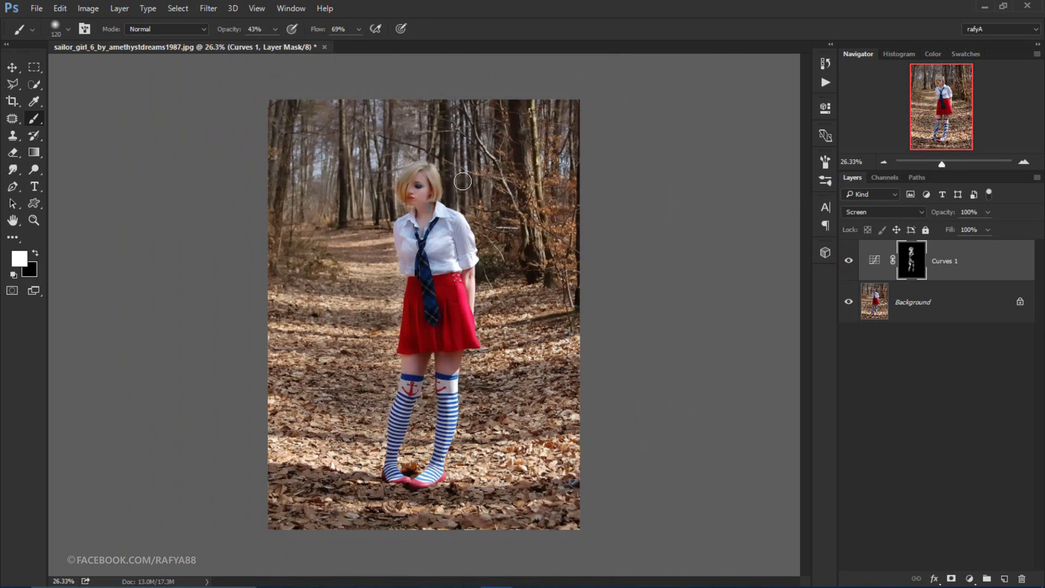
pyautogui.scroll(1, 467, 186)
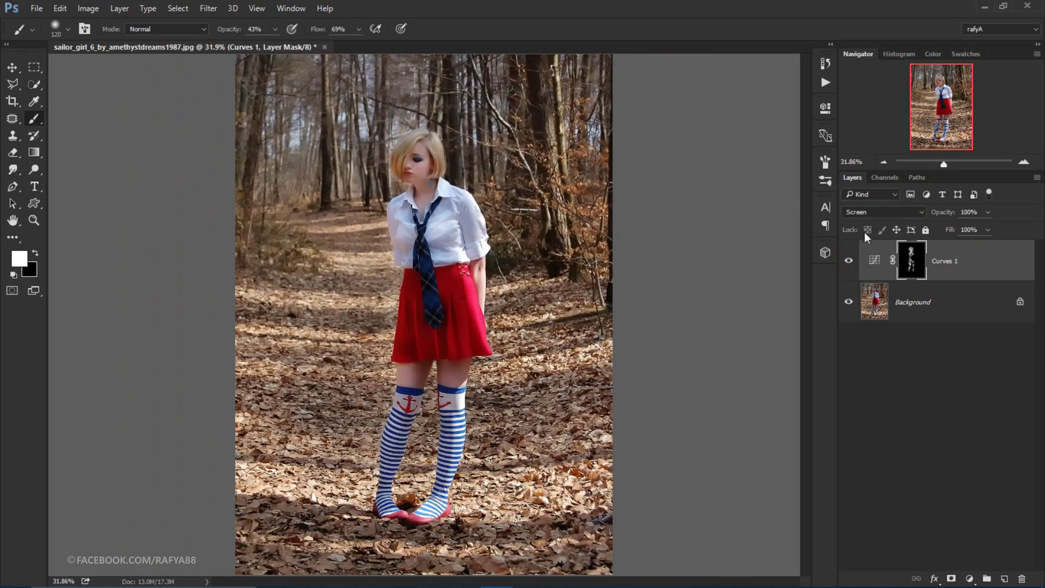
# - Compare with Curves 1 hidden, then target the Curves 1 layer instead of its mask
pyautogui.click(849, 261)
pyautogui.scroll(-1, 493, 167)
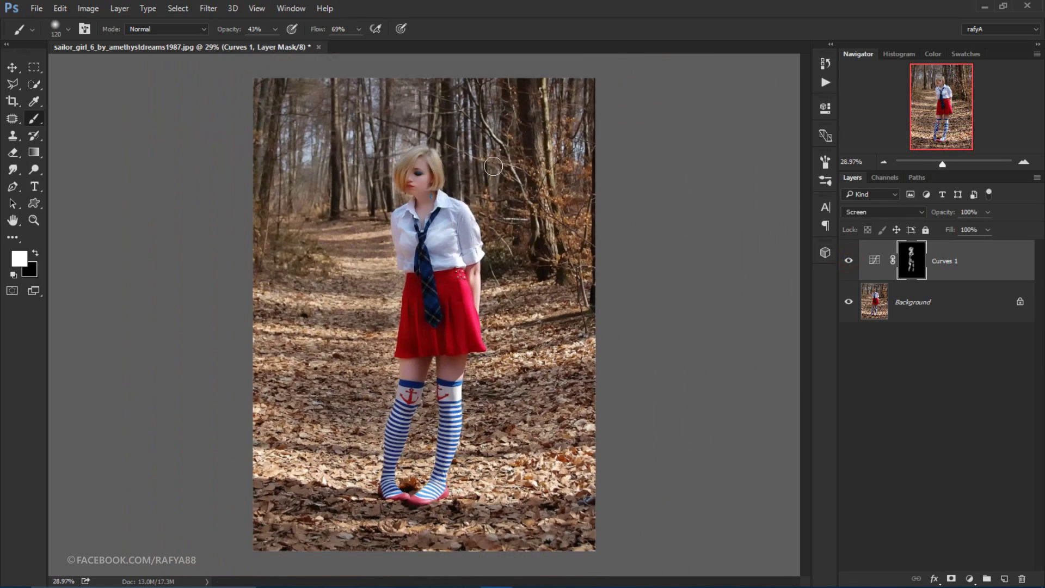
pyautogui.click(960, 278)
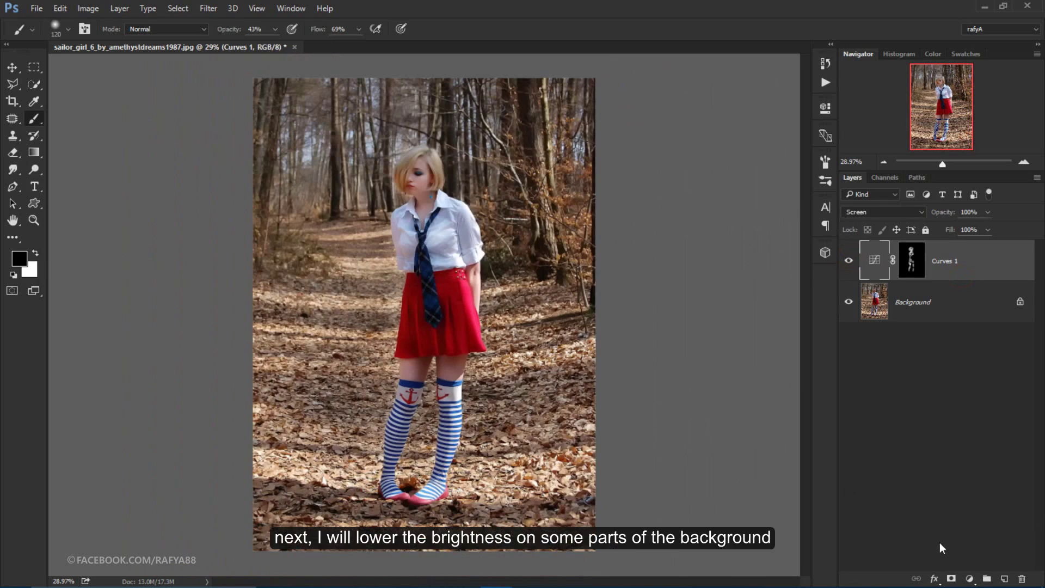
# - Add a Brightness/Contrast layer with lowered brightness and its mask inverted to black
pyautogui.click(971, 578)
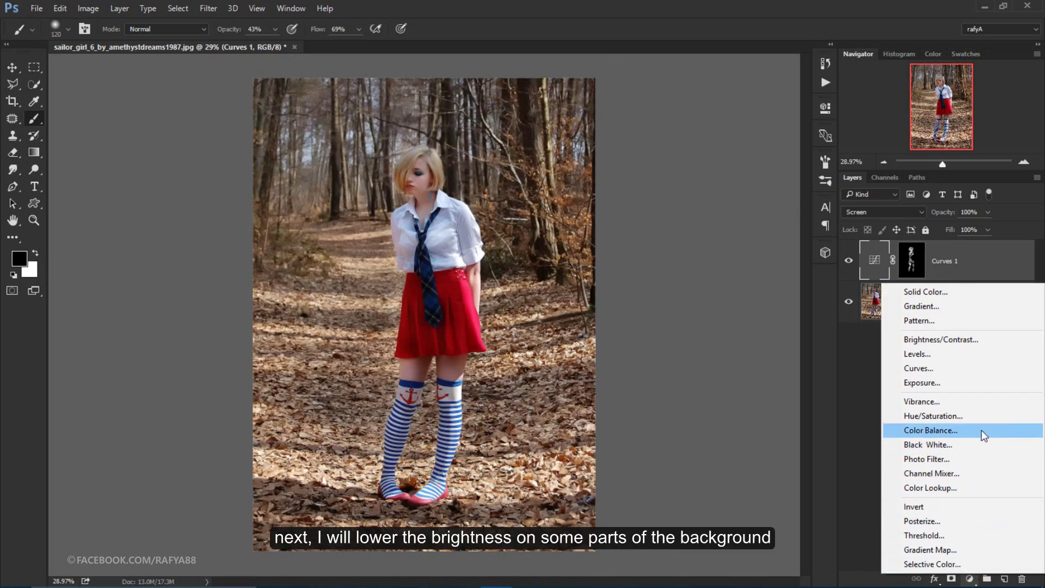
pyautogui.click(1013, 344)
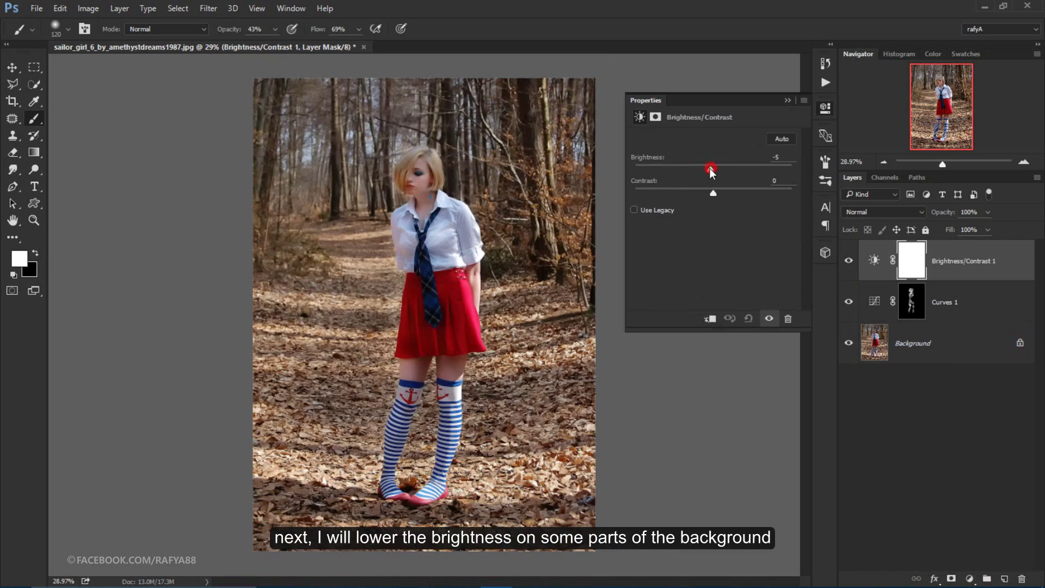
pyautogui.moveTo(711, 171); pyautogui.dragTo(700, 171)
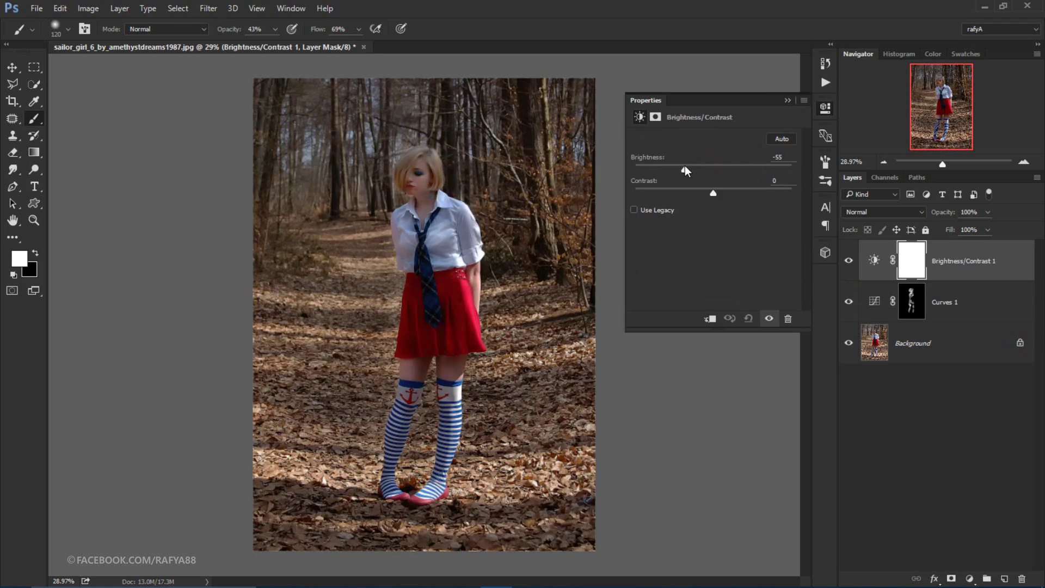
pyautogui.click(785, 101)
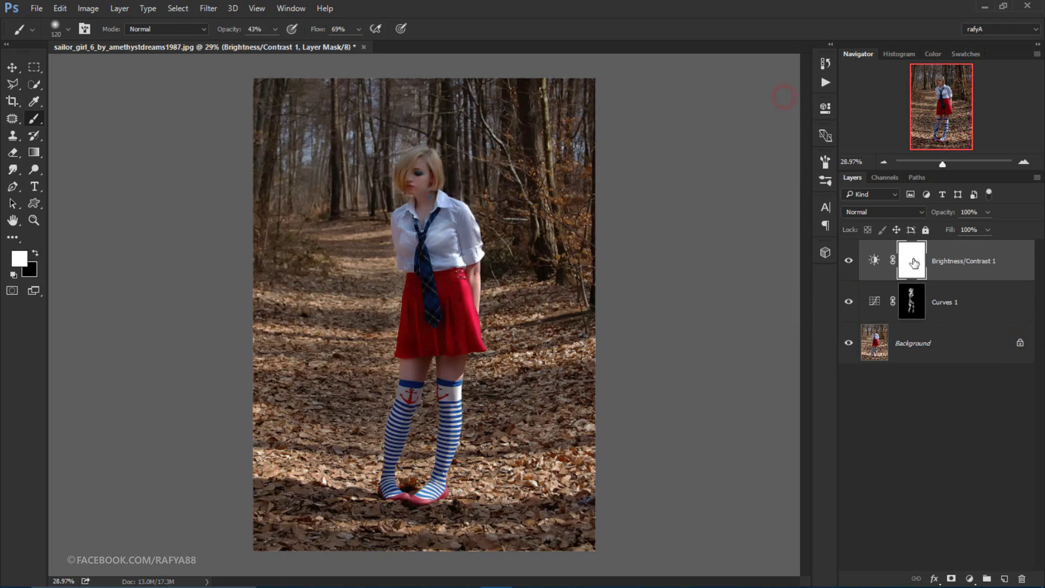
pyautogui.click(912, 262)
pyautogui.hotkey('ctrl', 'i')
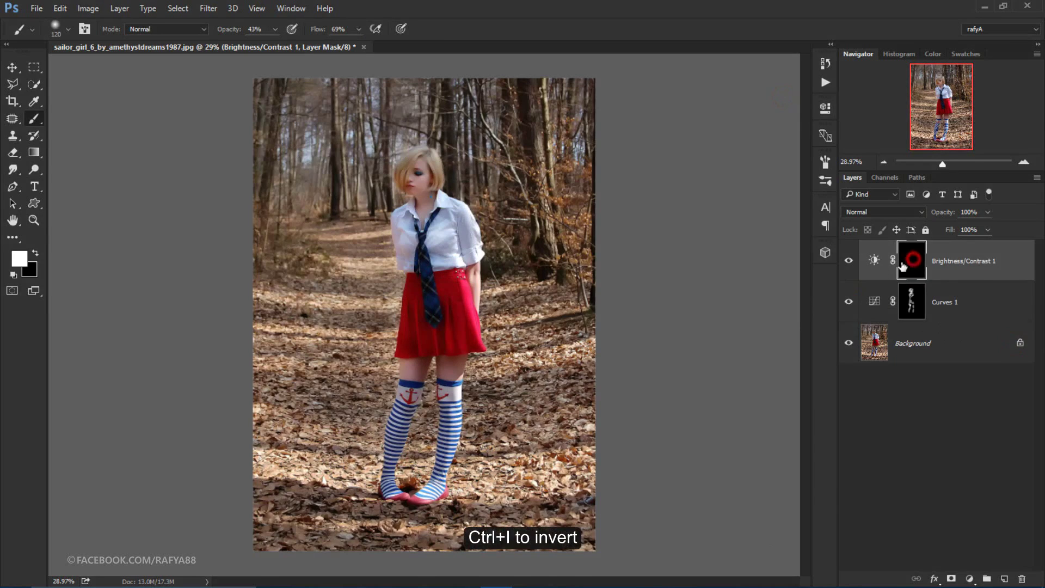
# - With a 1102 px brush, paint the mask white over the ground along the bottom
pyautogui.rightClick(395, 241)
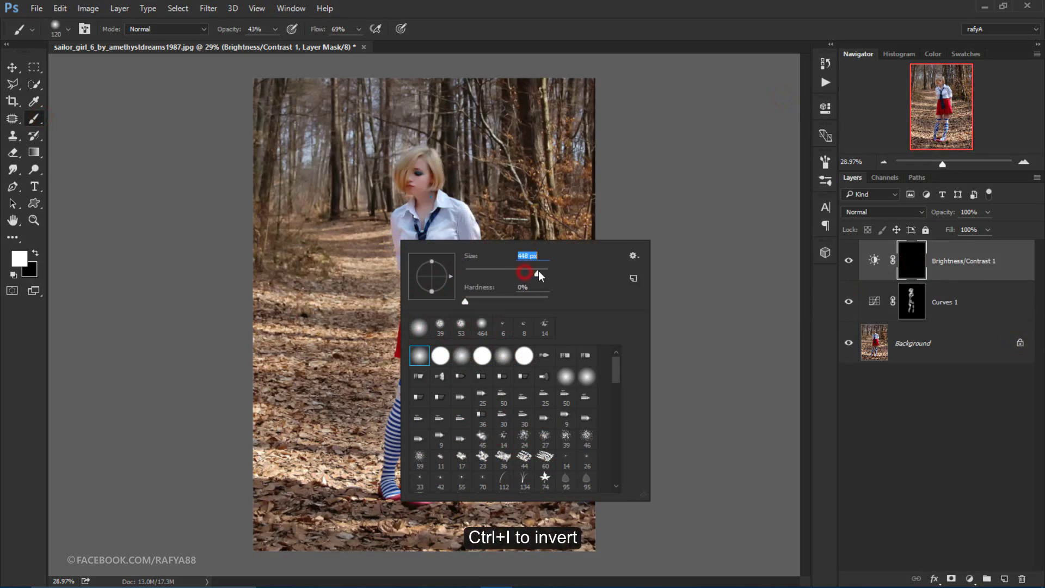
pyautogui.moveTo(538, 270); pyautogui.dragTo(544, 270)
pyautogui.click(283, 469)
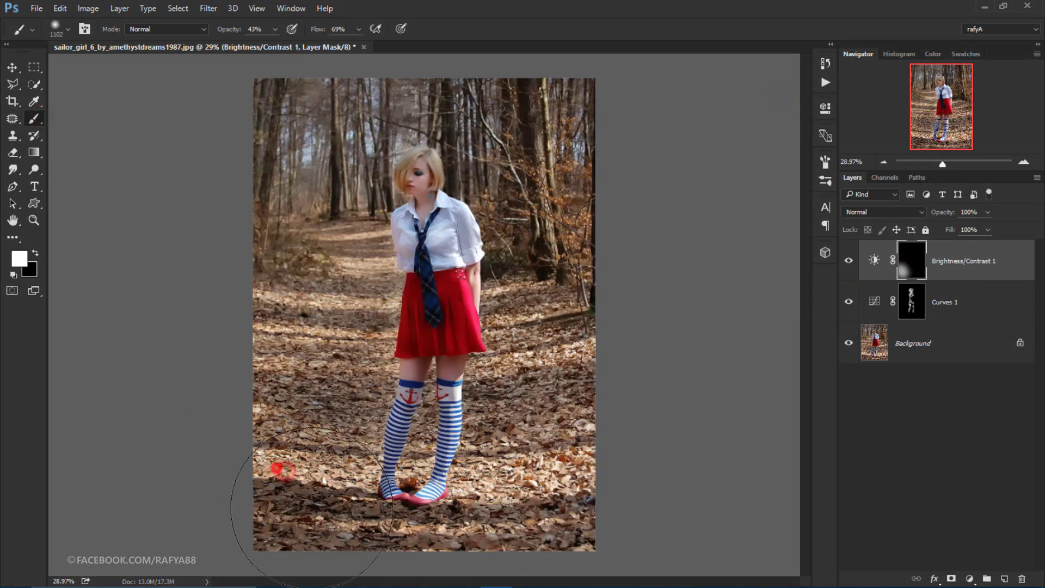
pyautogui.moveTo(292, 494); pyautogui.dragTo(373, 559)
pyautogui.moveTo(467, 536)
pyautogui.mouseDown()
pyautogui.moveTo(548, 478)
pyautogui.moveTo(443, 560)
pyautogui.mouseUp()
pyautogui.moveTo(329, 509)
pyautogui.mouseDown()
pyautogui.moveTo(275, 420)
pyautogui.moveTo(362, 572)
pyautogui.mouseUp()
pyautogui.moveTo(490, 483); pyautogui.dragTo(442, 518)
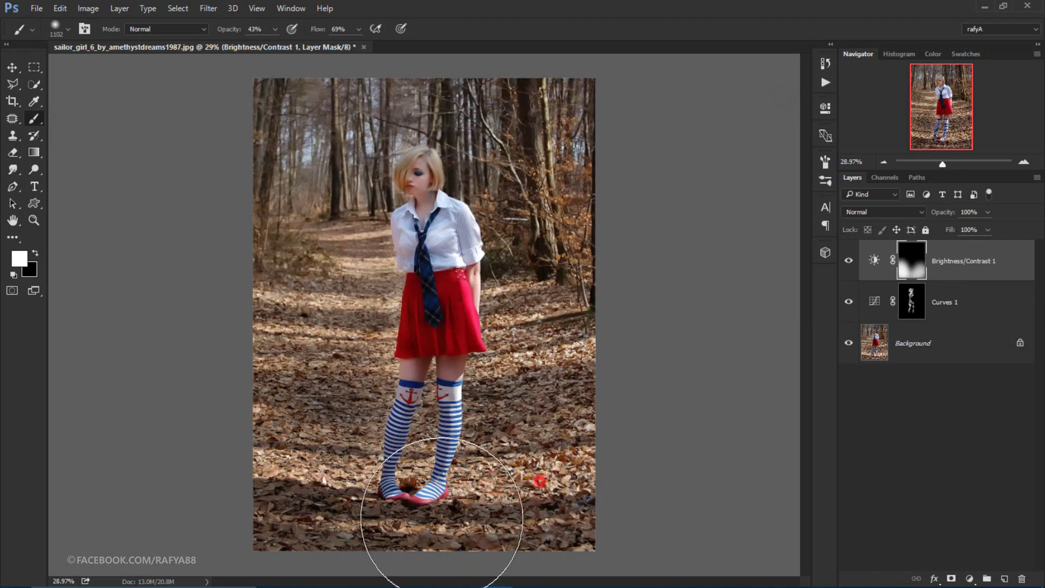
pyautogui.moveTo(334, 501); pyautogui.dragTo(291, 455)
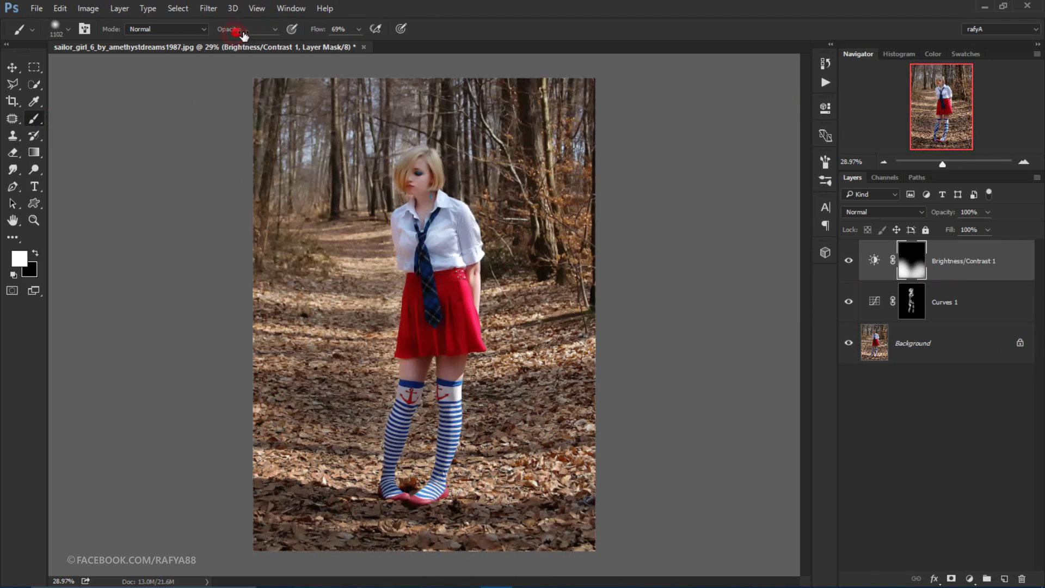
pyautogui.moveTo(298, 531); pyautogui.dragTo(292, 501)
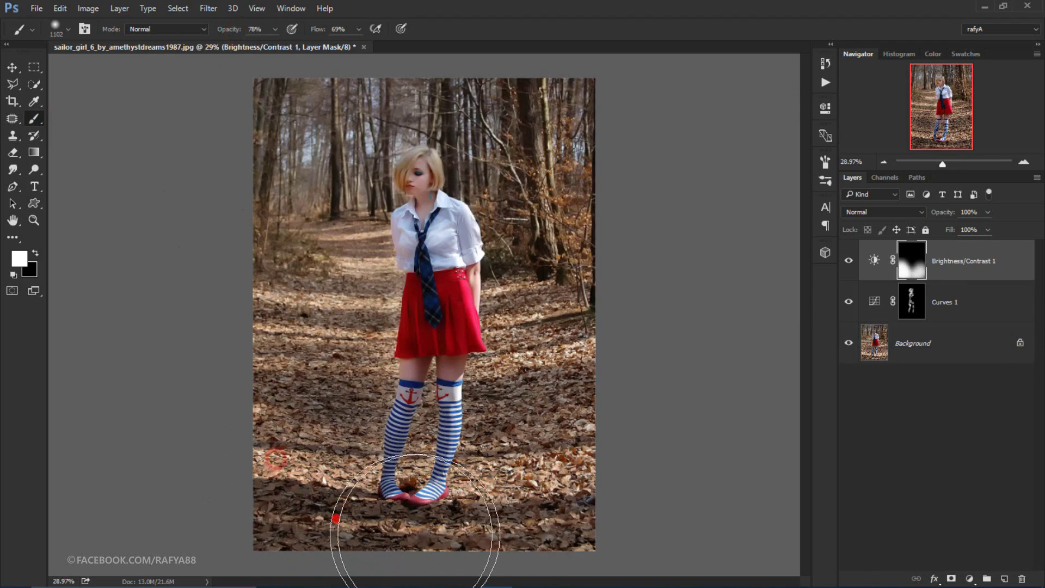
# - Set Brightness/Contrast 1 to brightness -44 and compare the ground with and without it
pyautogui.doubleClick(875, 260)
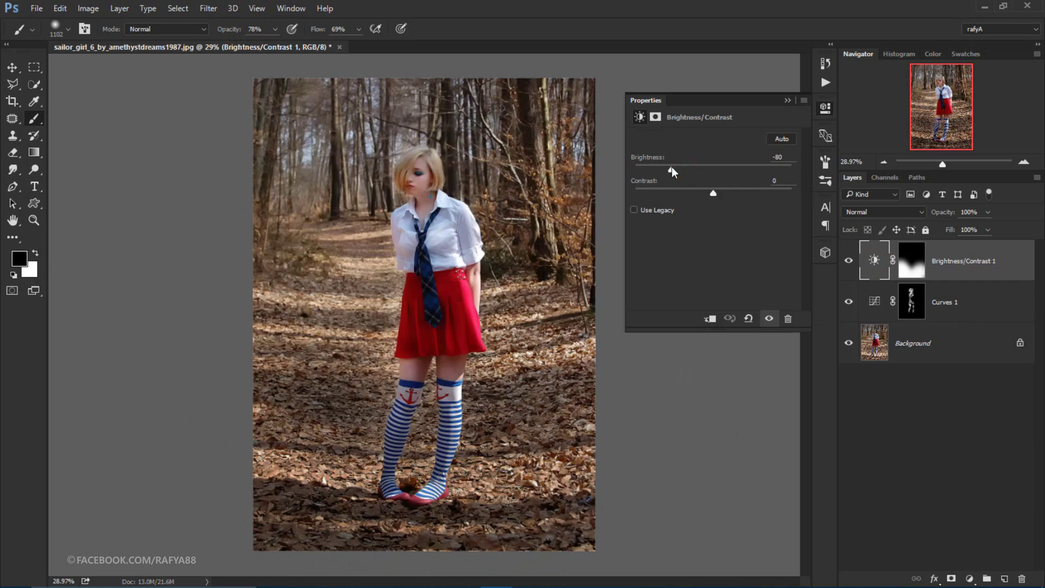
pyautogui.moveTo(679, 170); pyautogui.dragTo(688, 171)
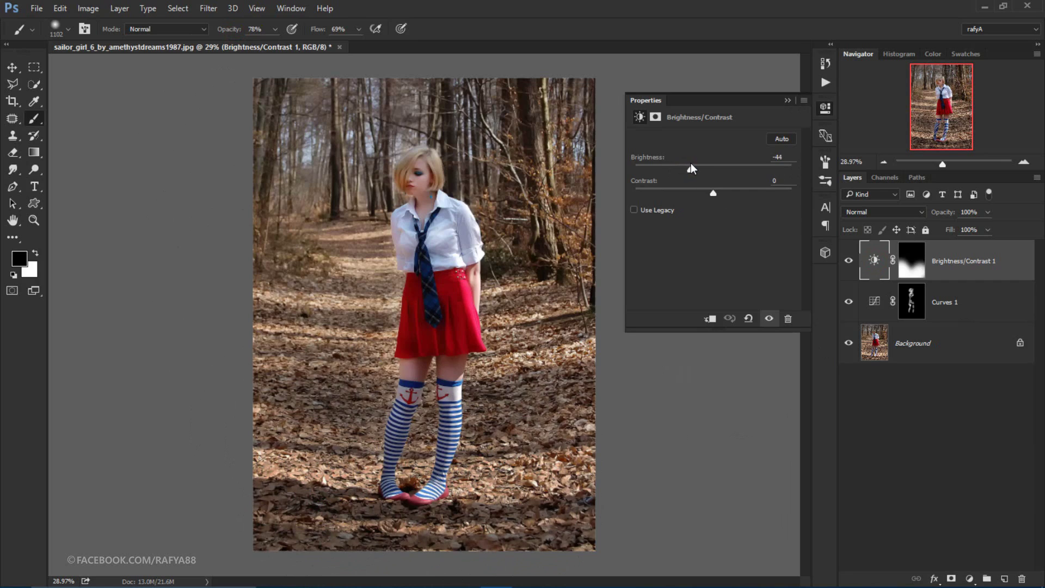
pyautogui.click(788, 100)
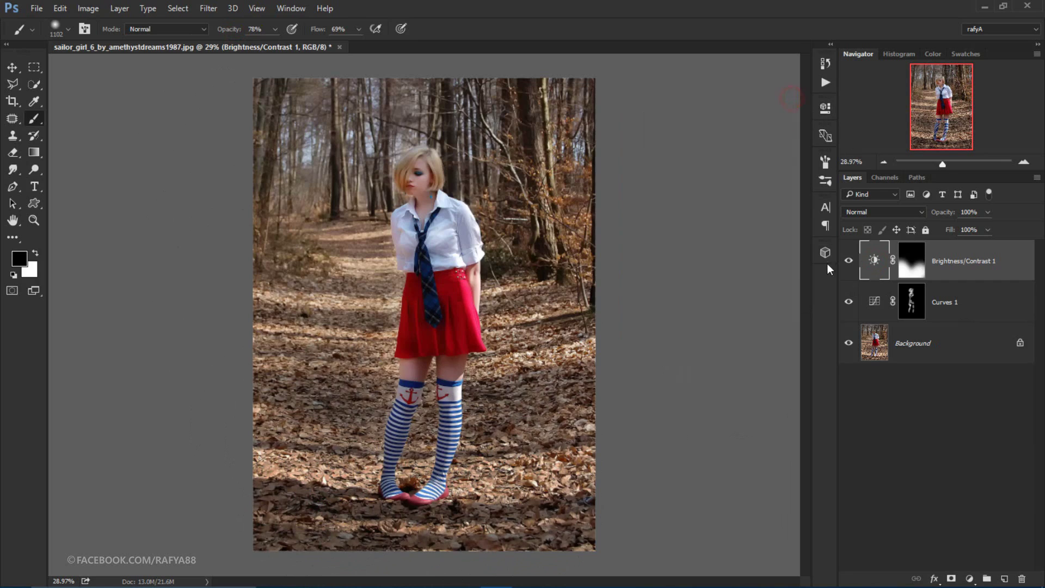
pyautogui.click(848, 260)
# - Flatten the image into one Background layer and duplicate it as Background copy
pyautogui.click(848, 260)
pyautogui.click(849, 261)
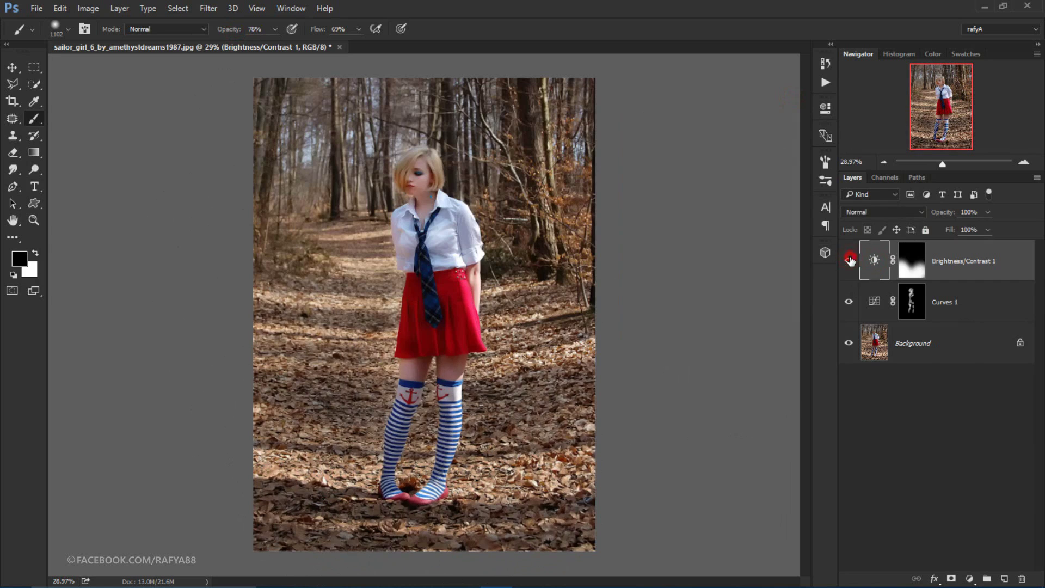
pyautogui.rightClick(1003, 278)
pyautogui.click(772, 473)
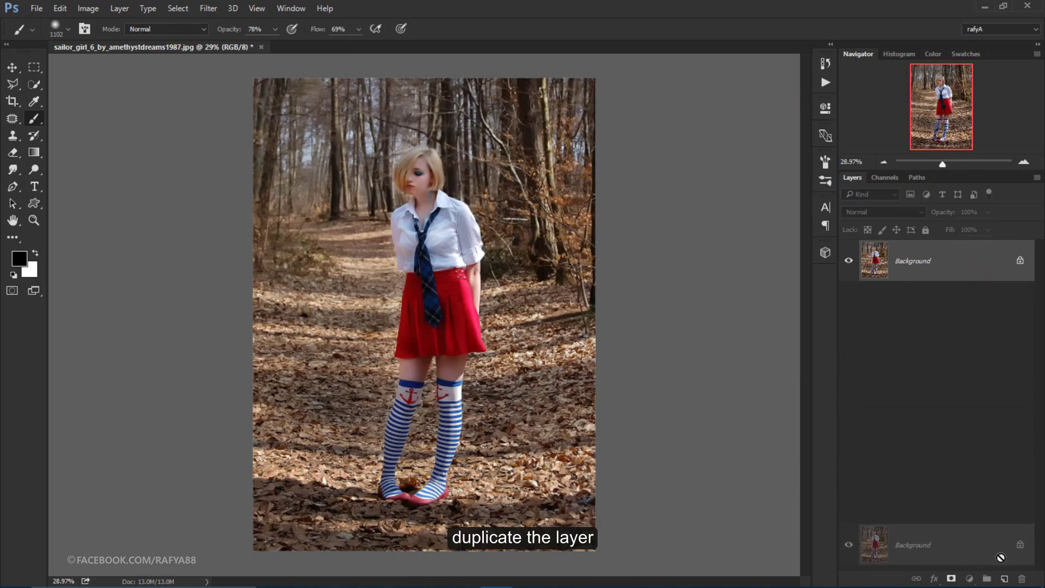
pyautogui.moveTo(979, 283); pyautogui.dragTo(1004, 576)
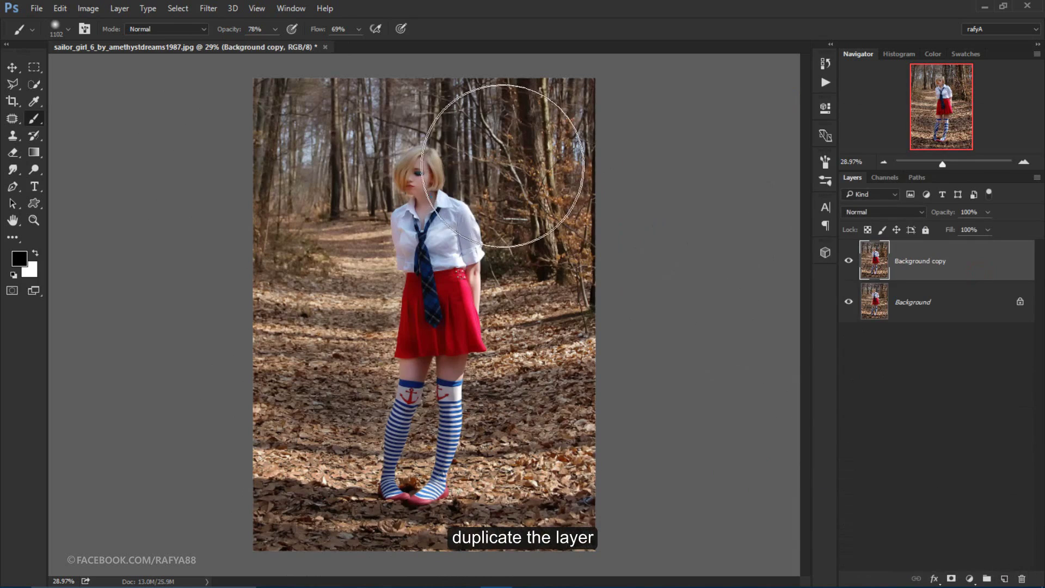
pyautogui.click(11, 67)
pyautogui.scroll(5, 470, 119)
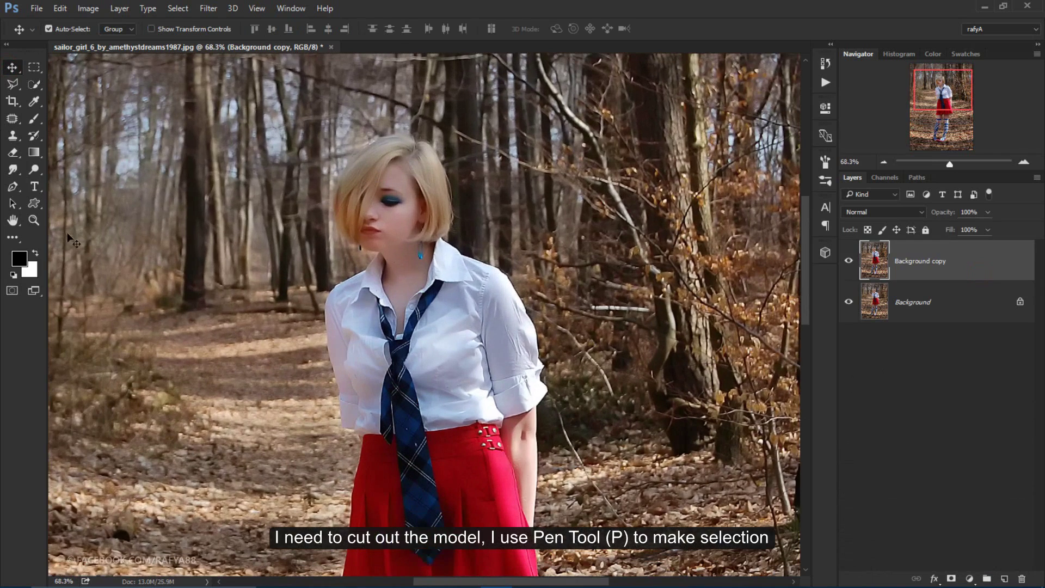
# - With the Pen tool, start the outline path along the girl's hair edge
pyautogui.click(11, 187)
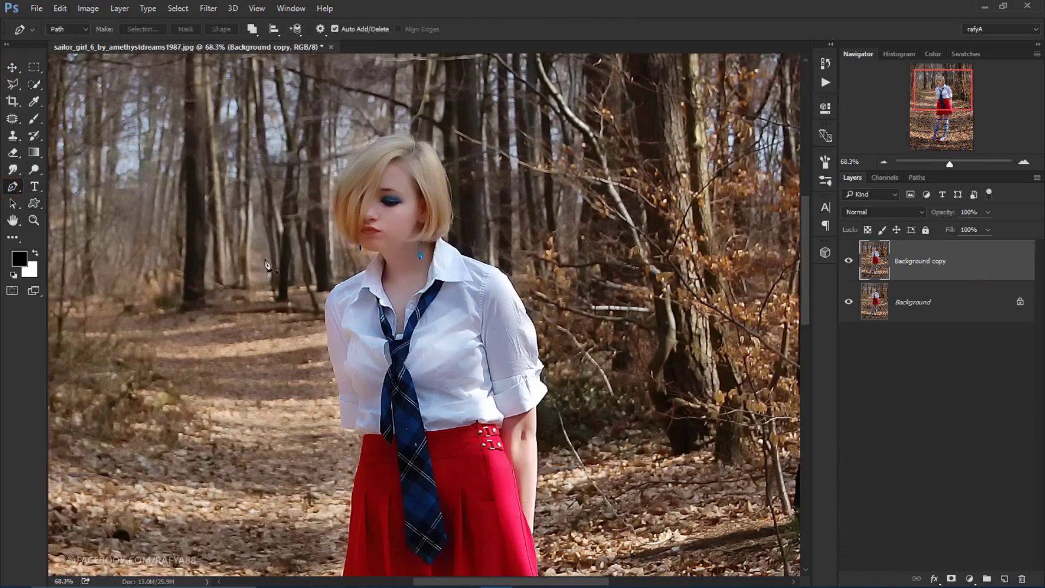
pyautogui.moveTo(956, 164); pyautogui.dragTo(960, 163)
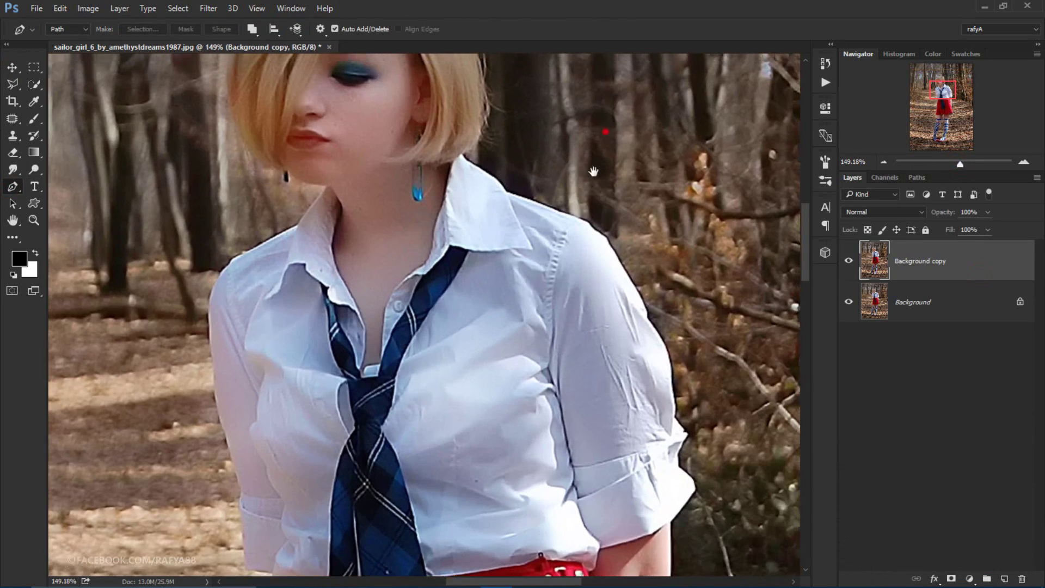
pyautogui.moveTo(606, 132); pyautogui.dragTo(640, 416)
pyautogui.scroll(2, 479, 215)
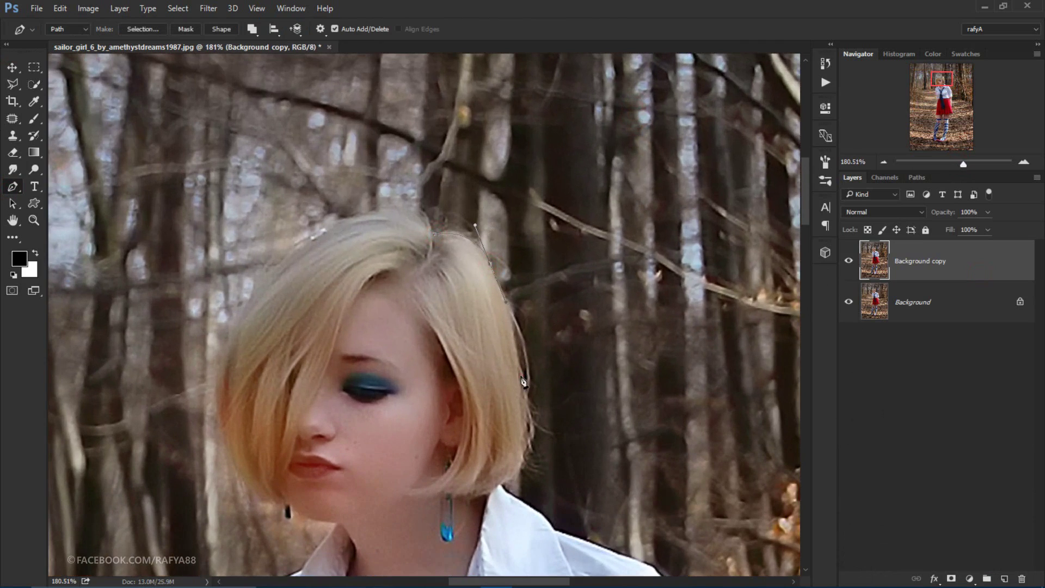
pyautogui.click(529, 423)
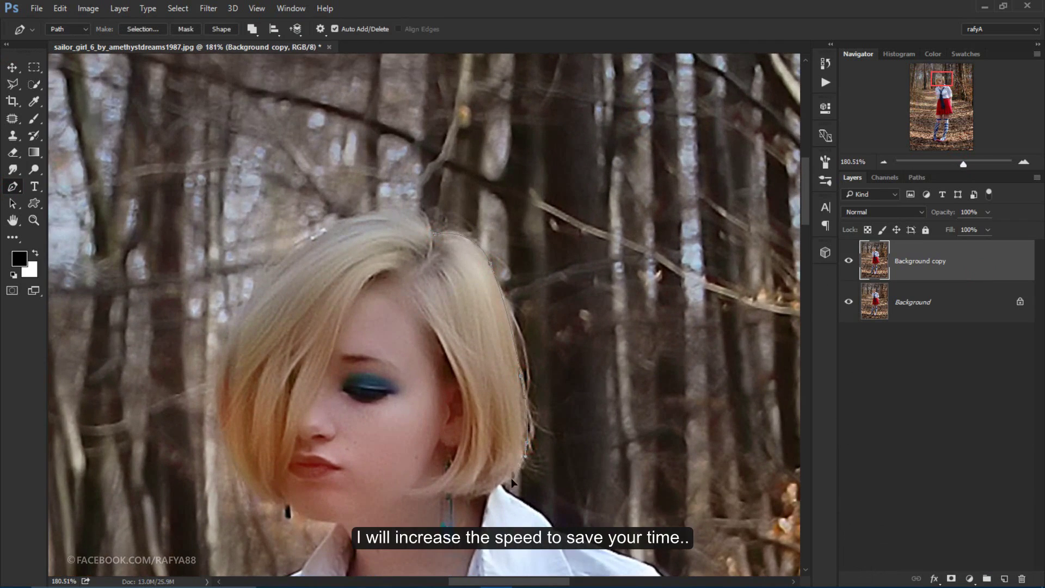
pyautogui.scroll(-3, 511, 478)
pyautogui.scroll(-3, 517, 473)
pyautogui.scroll(-3, 520, 470)
pyautogui.scroll(-3, 522, 471)
# - Continue the path down the arm, along the sock, and around the legs and feet
pyautogui.click(526, 470)
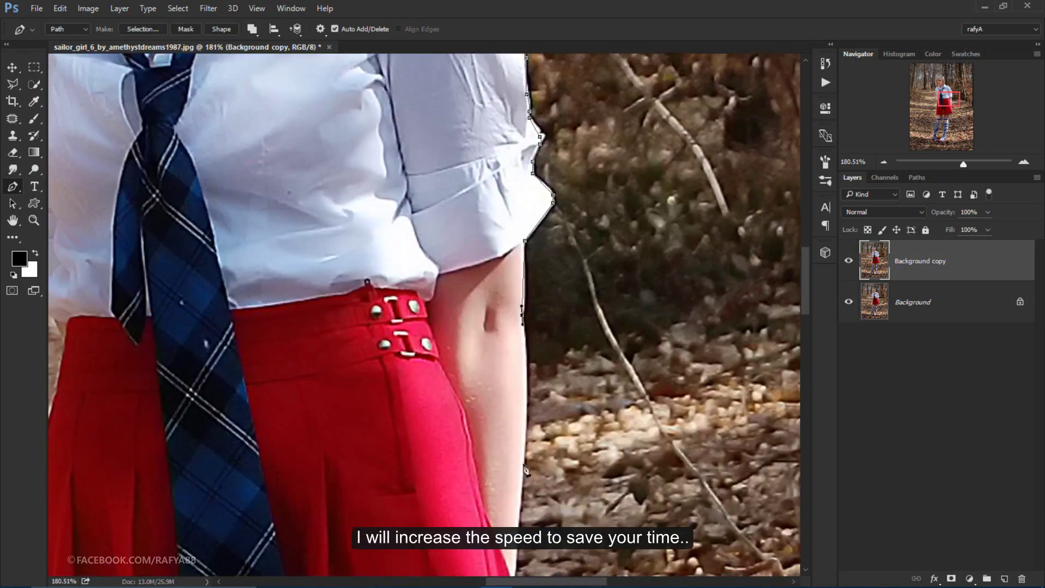
pyautogui.scroll(-5, 523, 471)
pyautogui.scroll(-5, 517, 468)
pyautogui.scroll(-3, 512, 463)
pyautogui.scroll(-3, 506, 460)
pyautogui.click(492, 455)
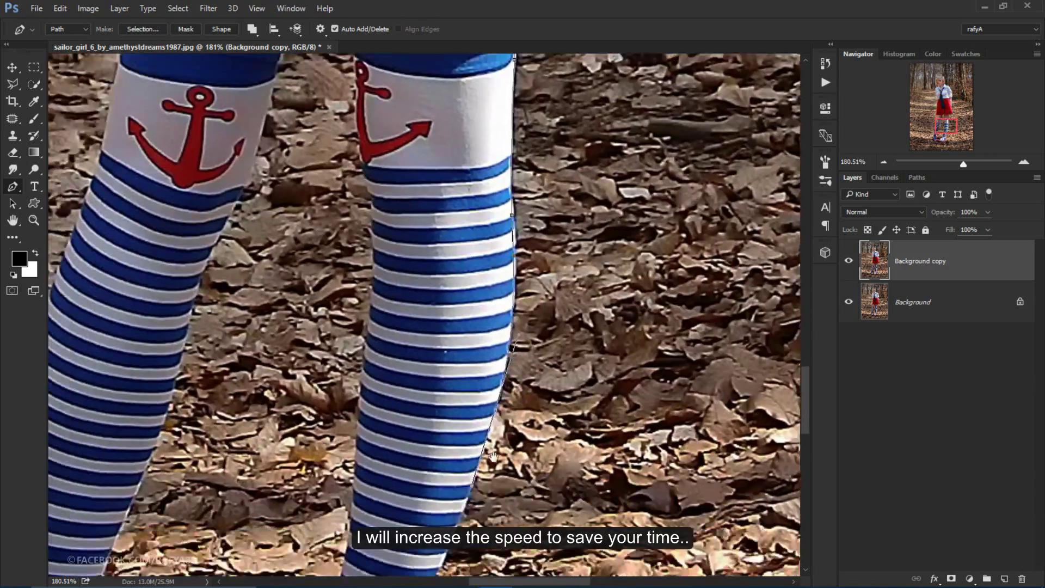
pyautogui.scroll(-3, 493, 455)
pyautogui.scroll(-3, 490, 452)
pyautogui.scroll(-3, 479, 446)
pyautogui.hscroll(-3, 381, 326)
pyautogui.click(307, 228)
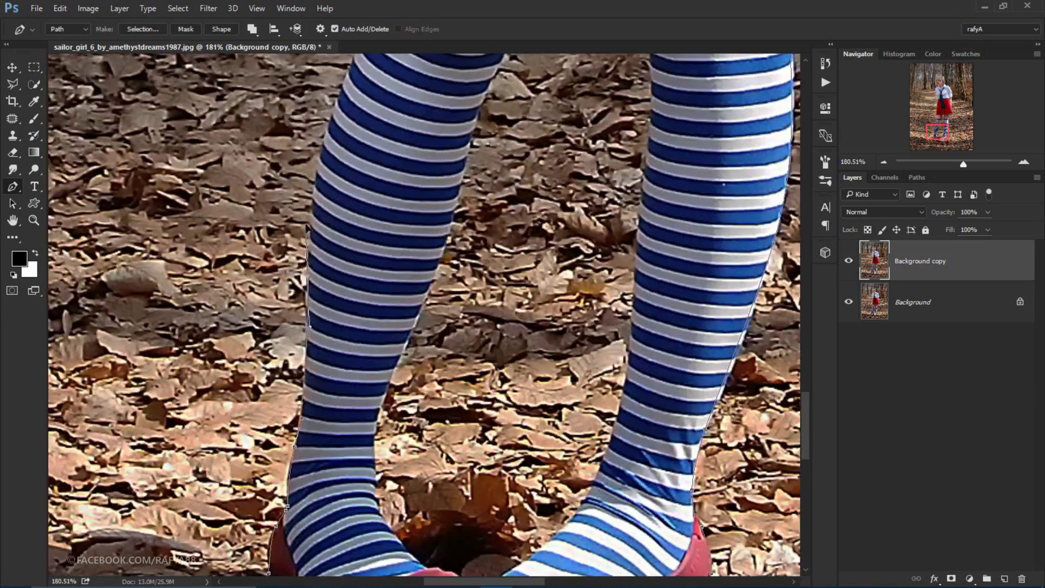
# - Trace the path up the skirt's left edge and the shirt's left side
pyautogui.scroll(5, 338, 360)
pyautogui.scroll(5, 351, 228)
pyautogui.scroll(3, 349, 327)
pyautogui.click(345, 446)
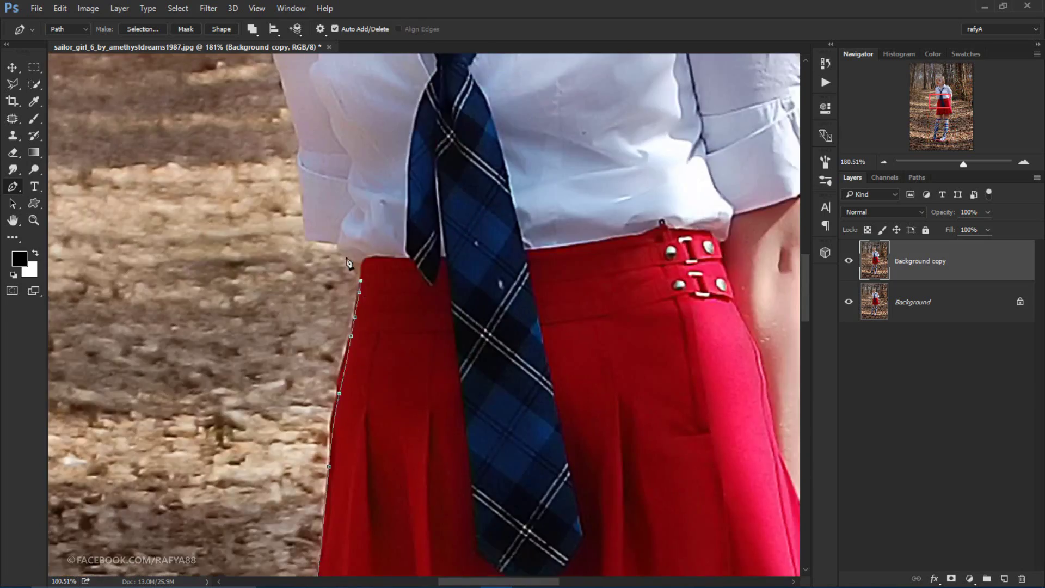
pyautogui.scroll(3, 326, 353)
pyautogui.click(318, 353)
pyautogui.scroll(3, 311, 274)
pyautogui.scroll(8, 312, 274)
pyautogui.scroll(-3, 354, 381)
# - Finish the path along the left shoulder and neck and over the top of the hair
pyautogui.click(318, 467)
pyautogui.click(383, 419)
pyautogui.click(437, 370)
pyautogui.click(446, 354)
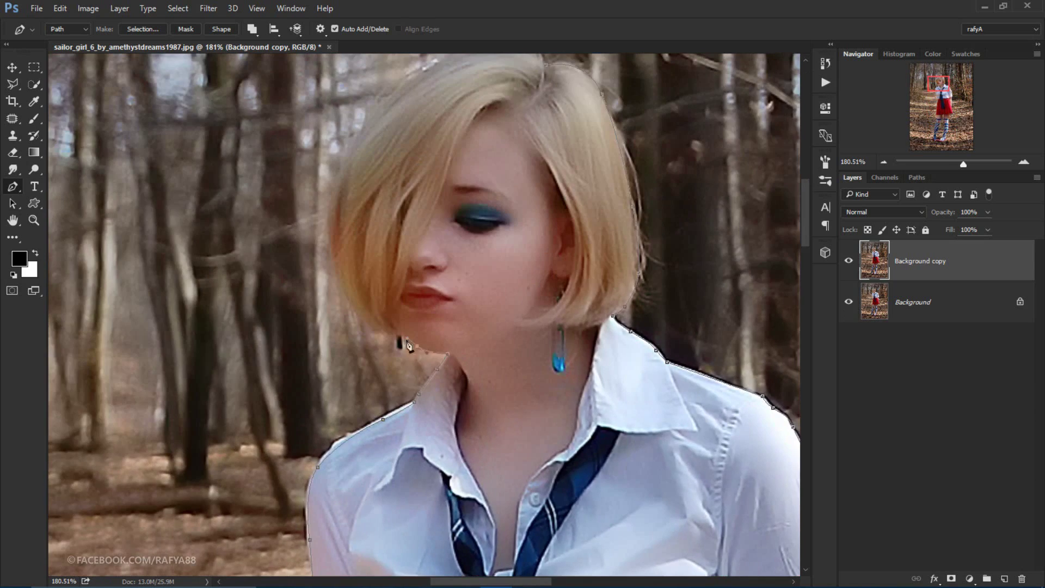
pyautogui.scroll(3, 362, 127)
pyautogui.moveTo(370, 190); pyautogui.dragTo(411, 182)
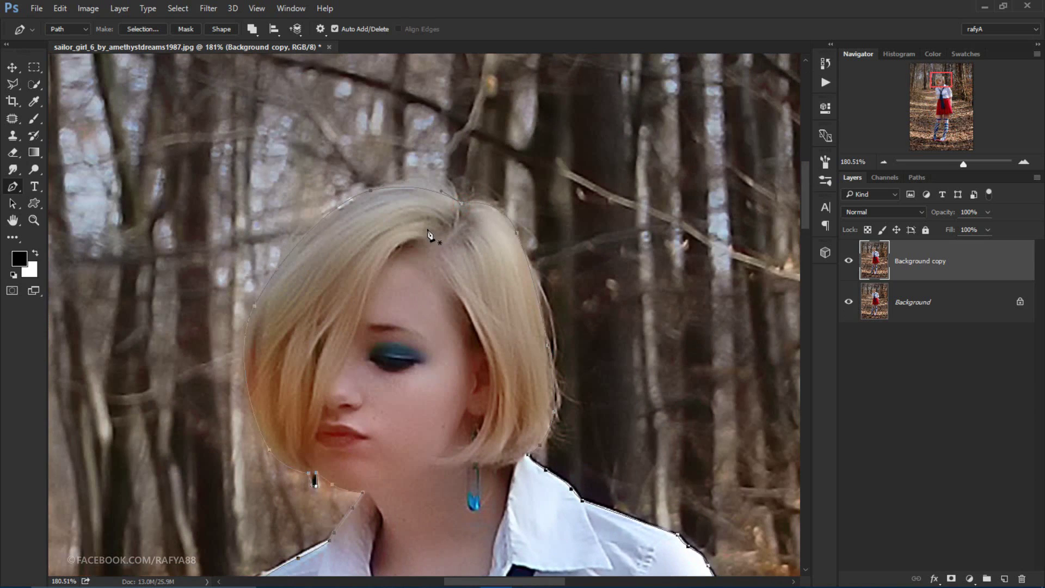
pyautogui.keyDown('alt'); pyautogui.scroll(-2, 429, 234); pyautogui.keyUp('alt')
pyautogui.keyDown('alt'); pyautogui.scroll(-4, 435, 223); pyautogui.keyUp('alt')
pyautogui.scroll(-3, 441, 207)
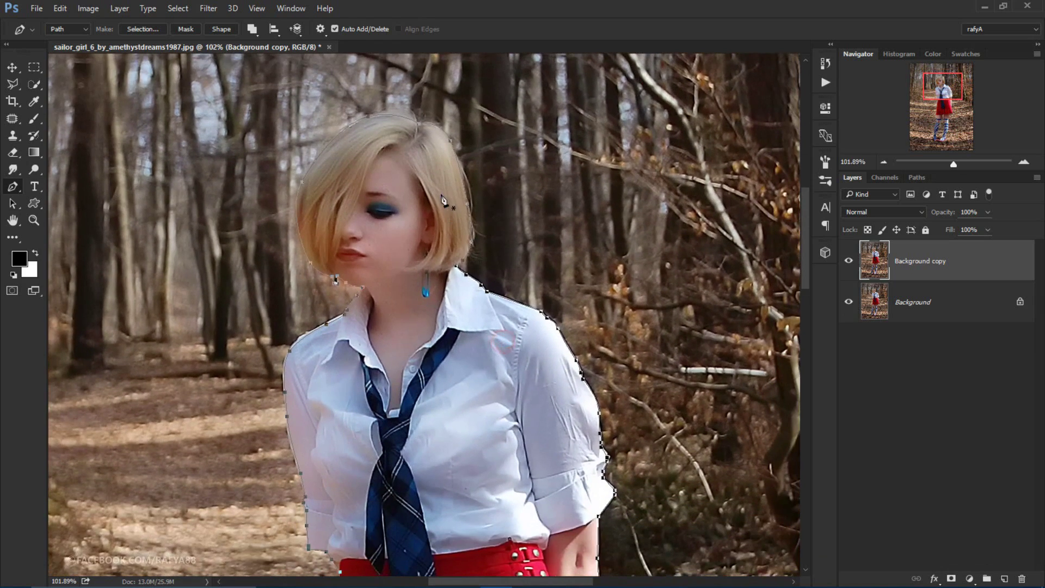
# - Turn the path into a selection, hide Background, and mask Background copy to the girl
pyautogui.rightClick(442, 200)
pyautogui.click(511, 256)
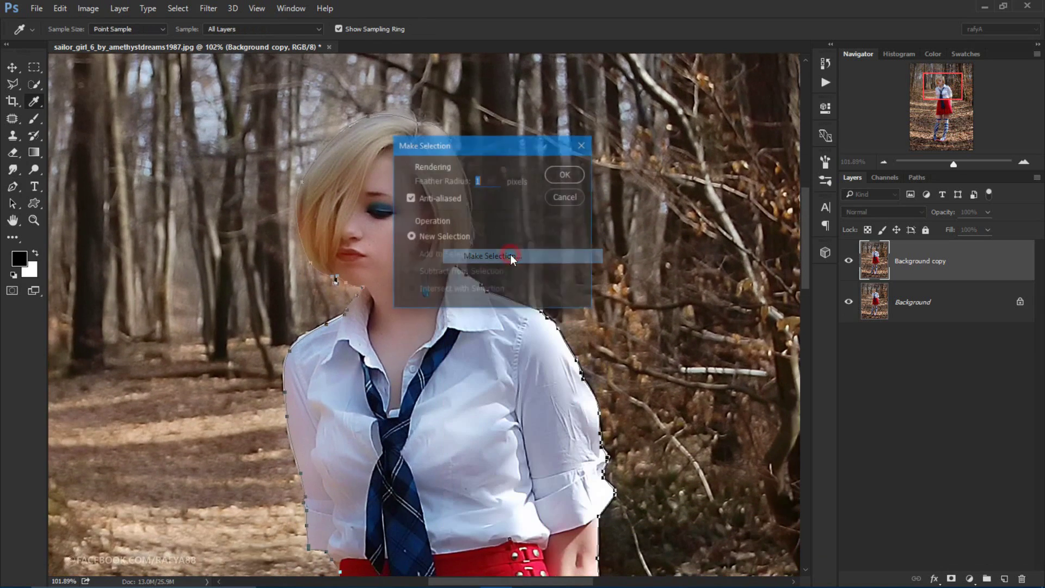
pyautogui.click(554, 182)
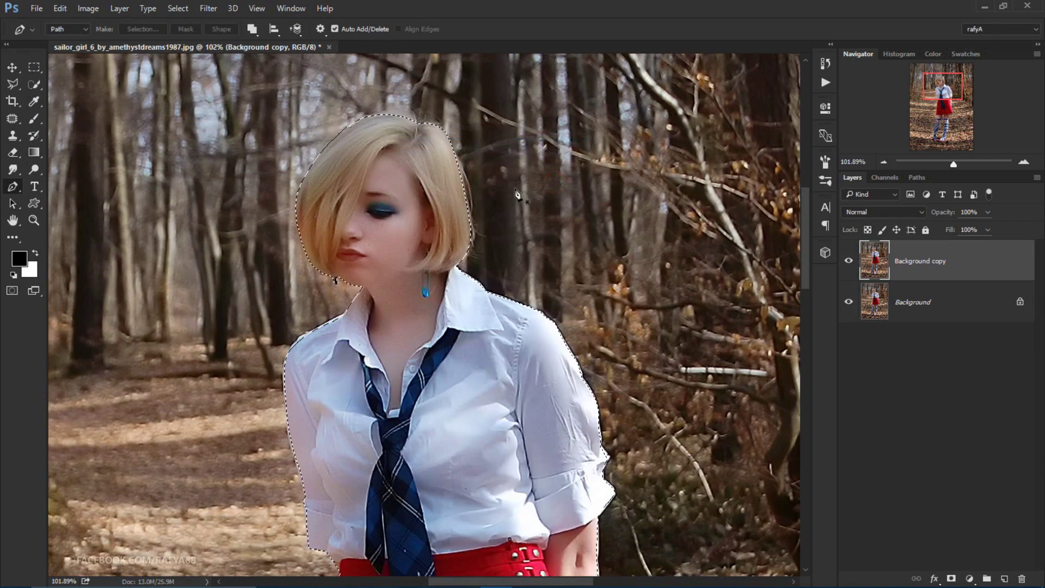
pyautogui.keyDown('alt'); pyautogui.scroll(-5, 522, 190); pyautogui.keyUp('alt')
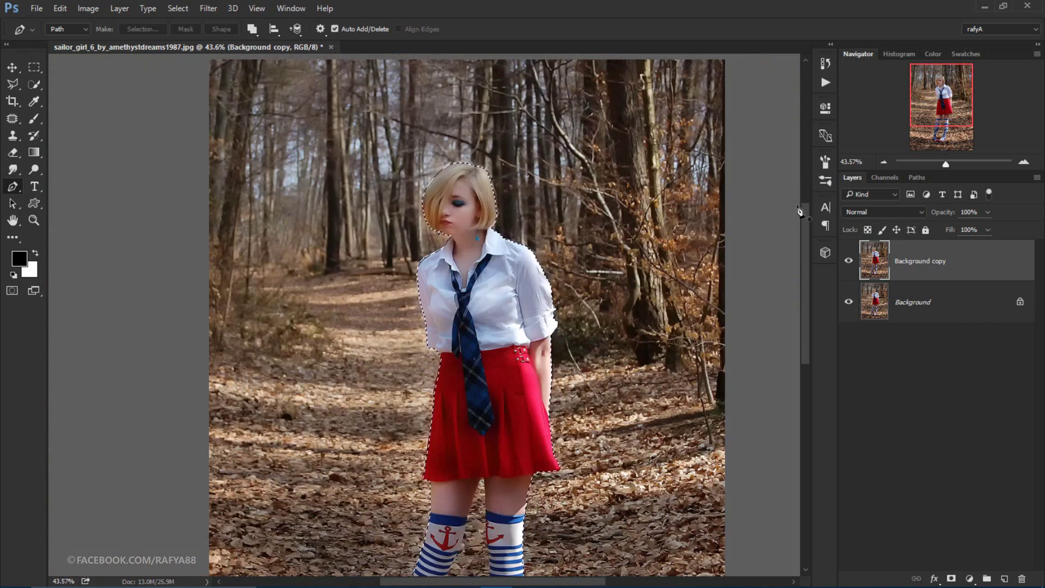
pyautogui.keyDown('alt'); pyautogui.scroll(-2, 798, 214); pyautogui.keyUp('alt')
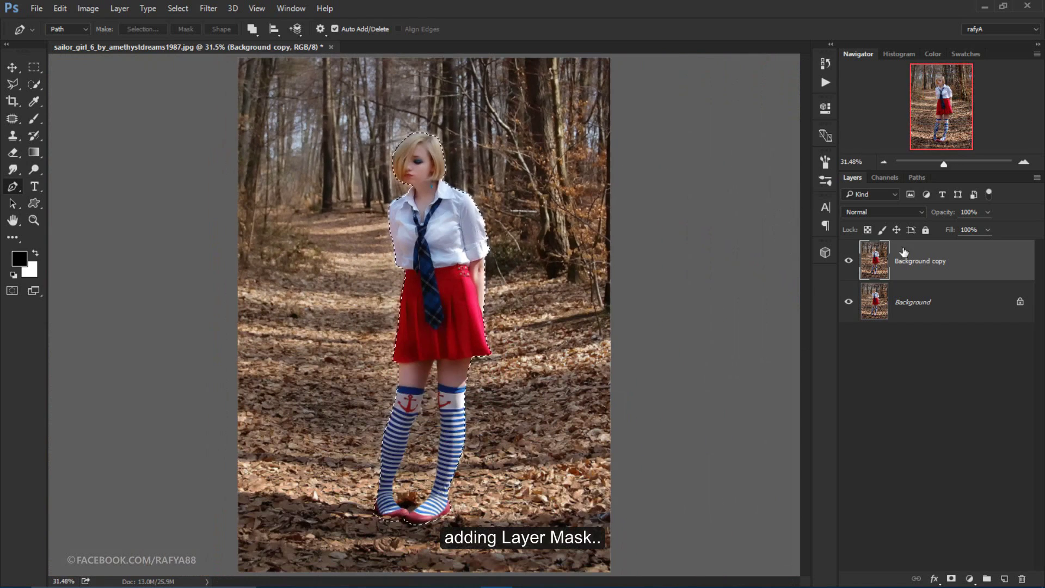
pyautogui.click(849, 301)
pyautogui.click(952, 578)
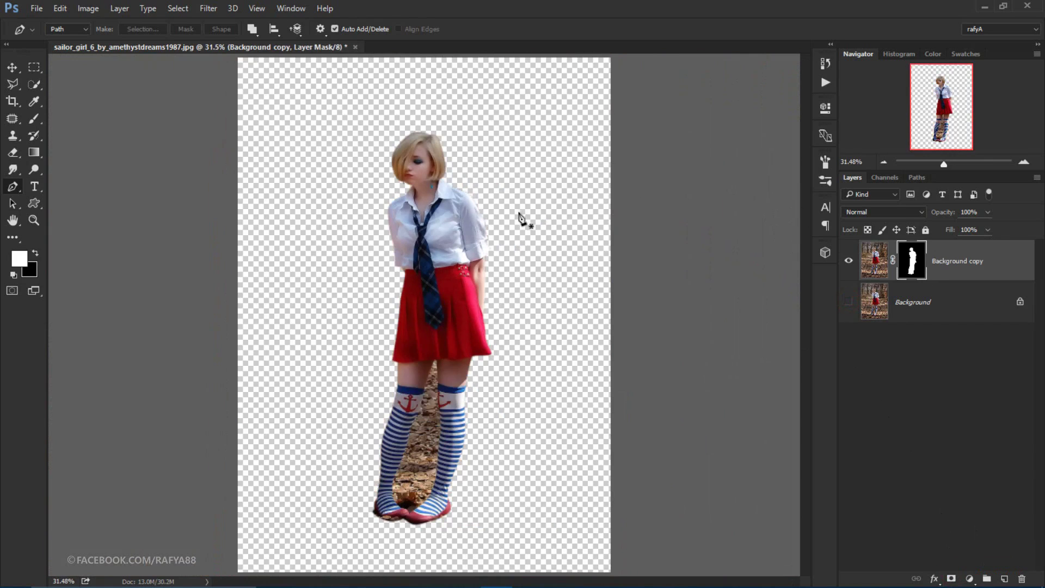
# - Zoom into the legs and start a pen path at the gap along the left leg's inner edge
pyautogui.scroll(2, 430, 151)
pyautogui.scroll(3, 430, 151)
pyautogui.scroll(-2, 472, 241)
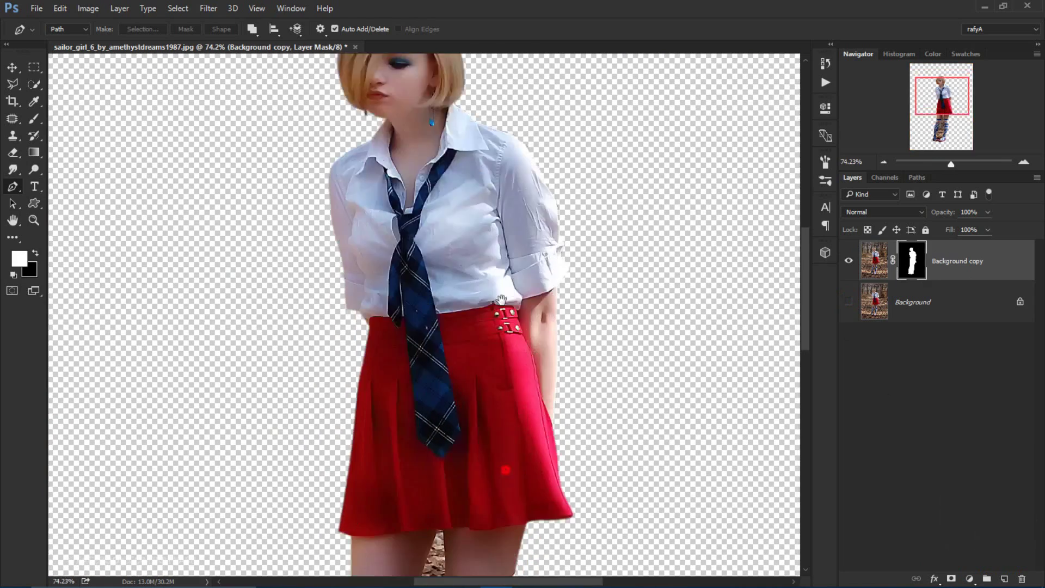
pyautogui.scroll(-3, 478, 218)
pyautogui.scroll(-1, 476, 217)
pyautogui.scroll(-2, 479, 187)
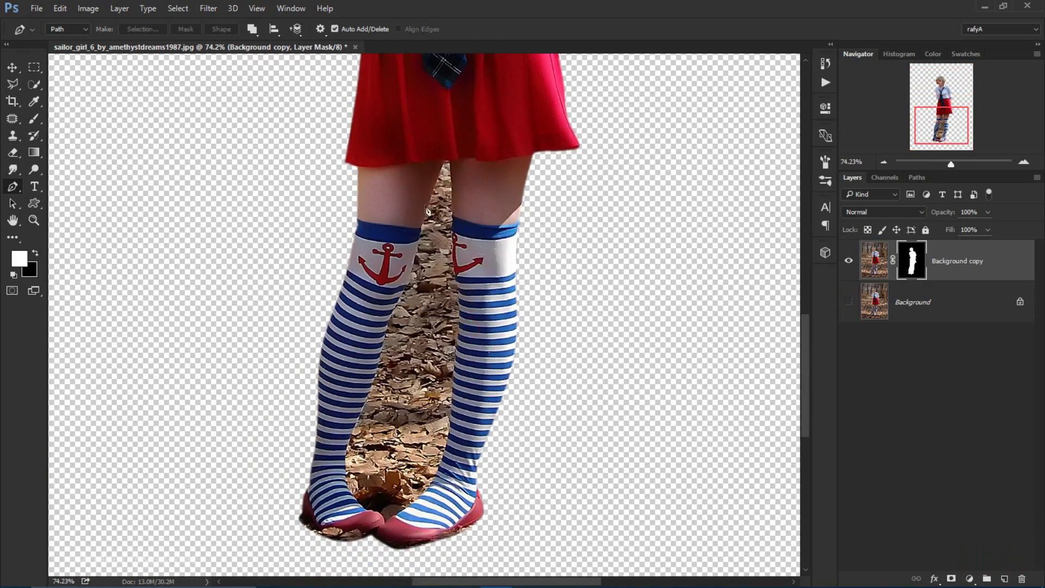
pyautogui.scroll(2, 452, 159)
pyautogui.scroll(2, 455, 159)
pyautogui.moveTo(500, 377); pyautogui.dragTo(513, 159)
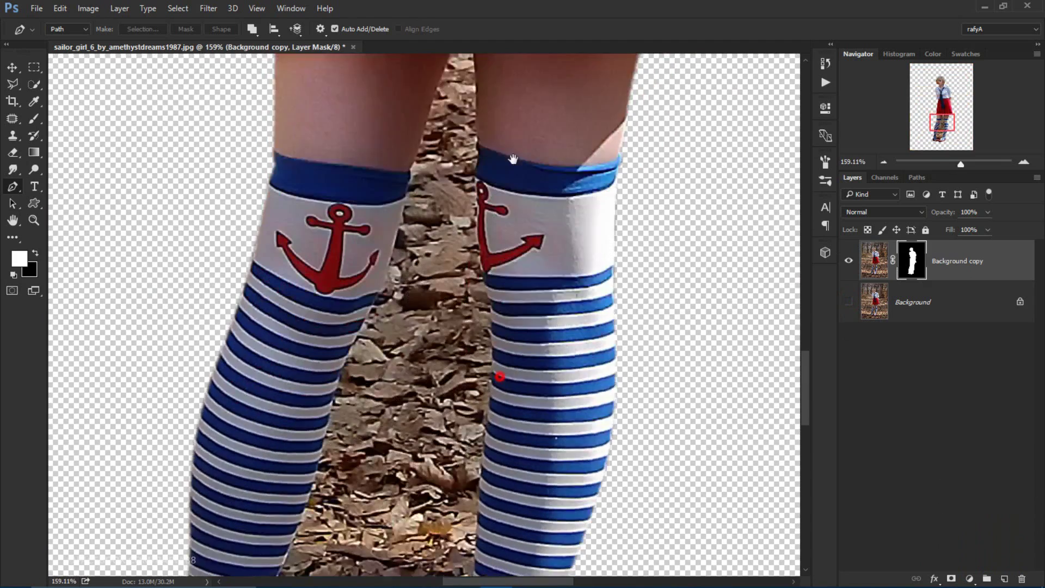
pyautogui.scroll(2, 516, 176)
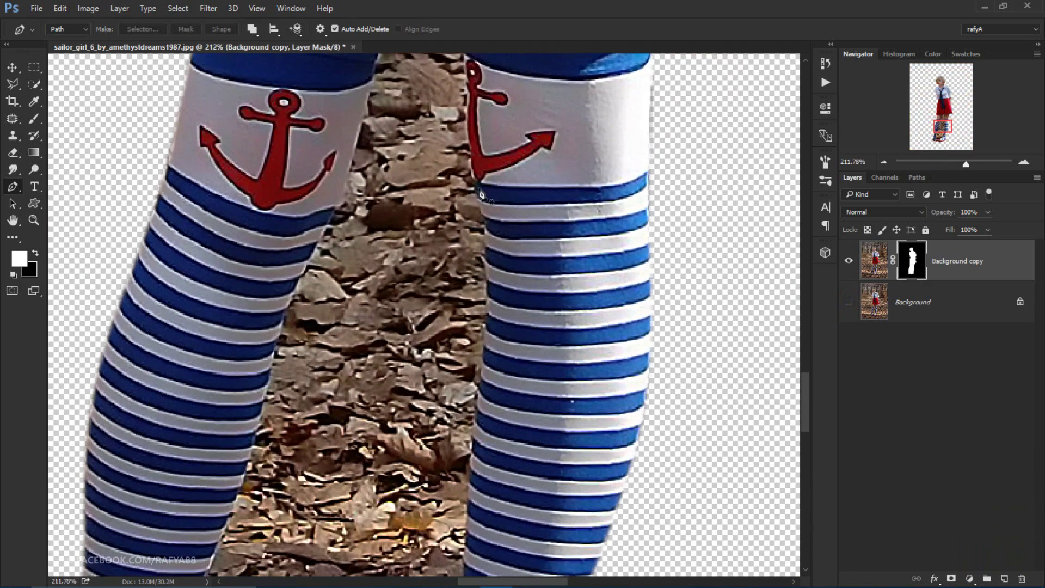
pyautogui.click(475, 185)
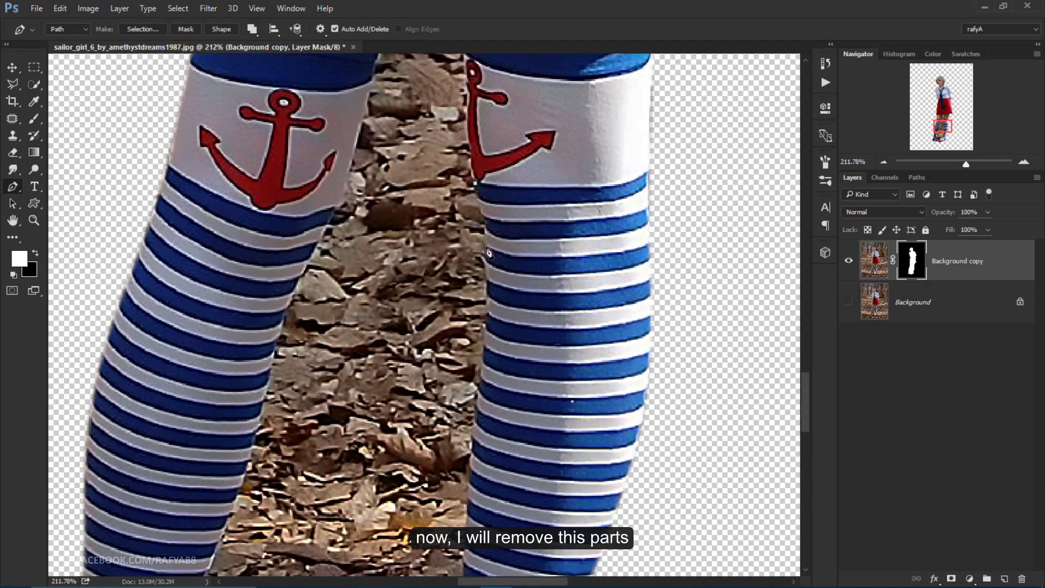
pyautogui.moveTo(486, 248); pyautogui.dragTo(489, 273)
pyautogui.click(478, 381)
# - Continue the gap path down to the shoe and up the right leg to the skirt, then fit to screen
pyautogui.scroll(-3, 468, 414)
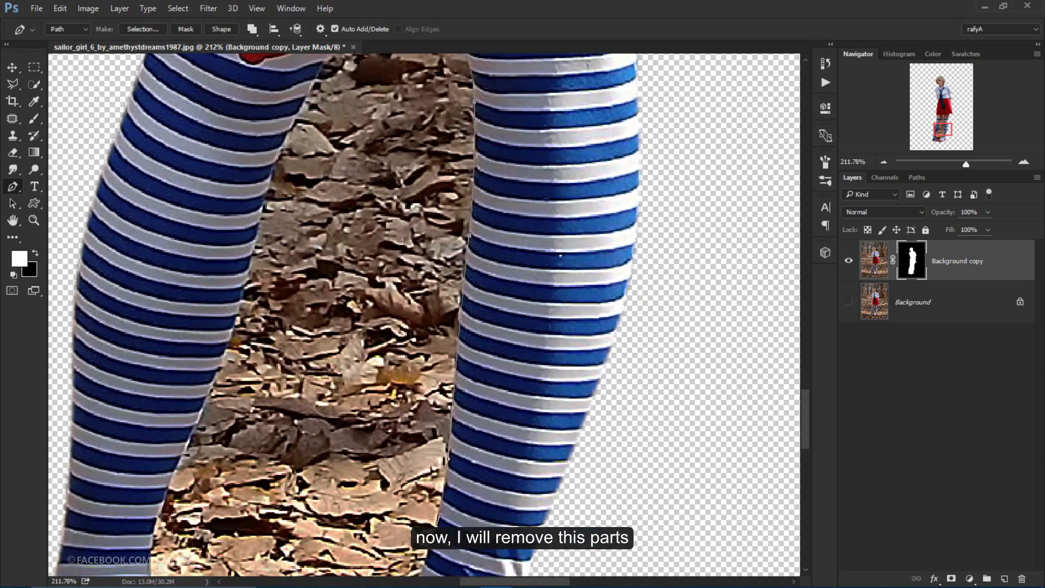
pyautogui.scroll(-3, 454, 419)
pyautogui.click(403, 452)
pyautogui.click(296, 549)
pyautogui.click(239, 536)
pyautogui.scroll(4, 327, 245)
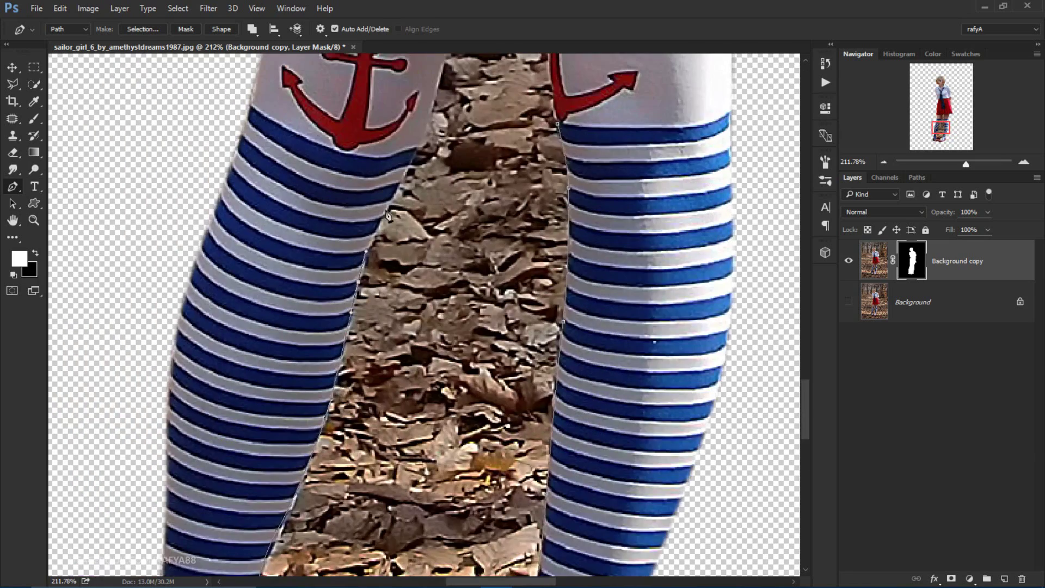
pyautogui.scroll(4, 454, 229)
pyautogui.scroll(3, 523, 213)
pyautogui.moveTo(524, 214); pyautogui.dragTo(531, 512)
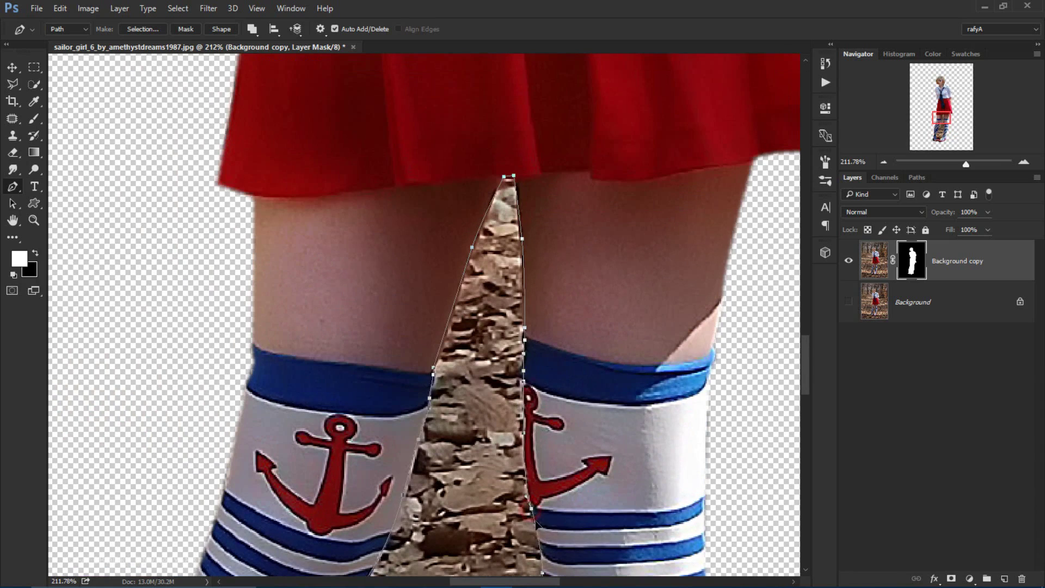
pyautogui.hotkey('ctrl', '0')
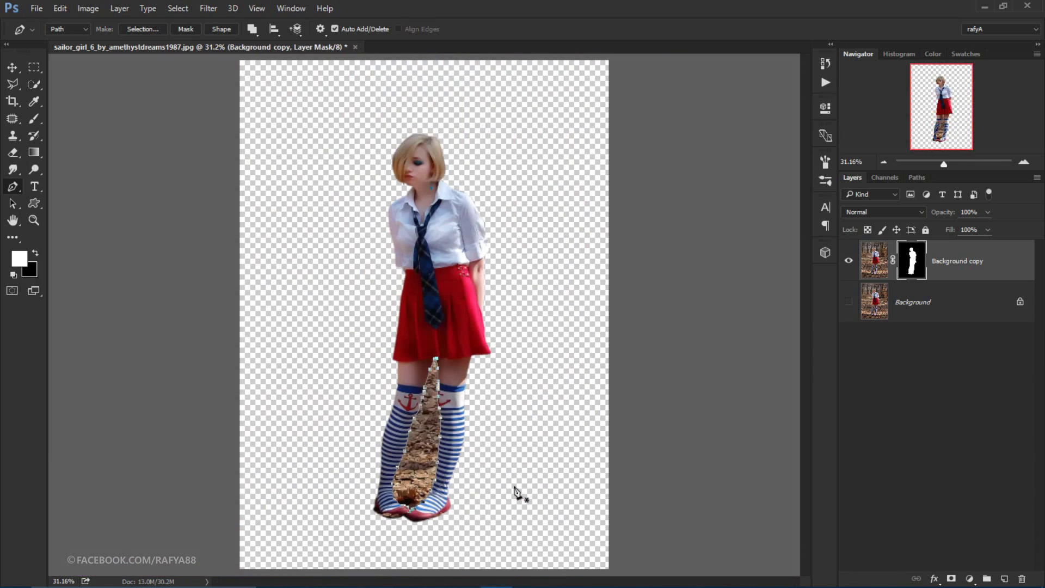
# - Turn the gap path into a selection, paint it black on the mask to remove the leaves, and deselect
pyautogui.rightClick(431, 437)
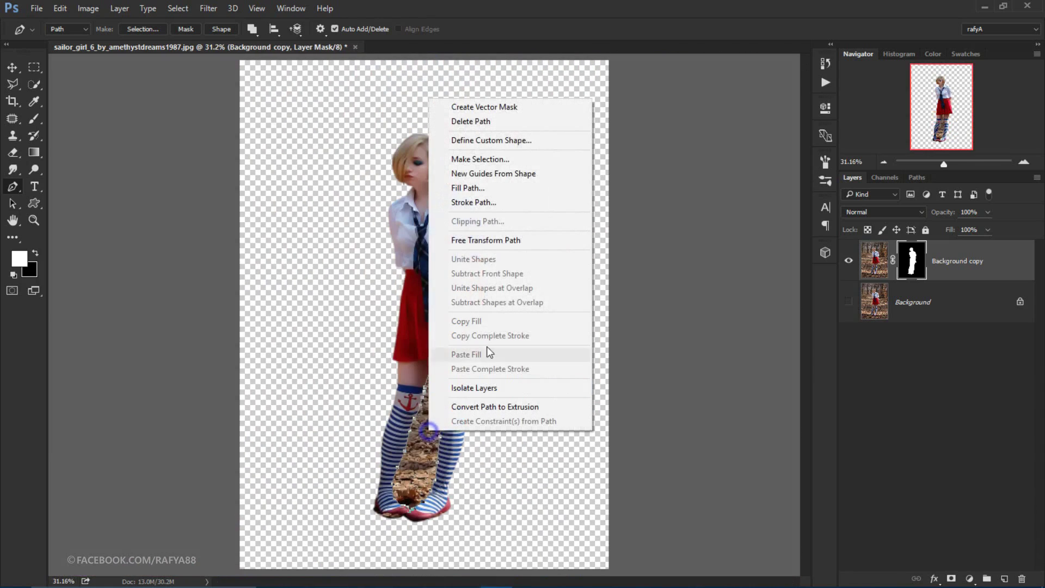
pyautogui.click(499, 155)
pyautogui.click(557, 181)
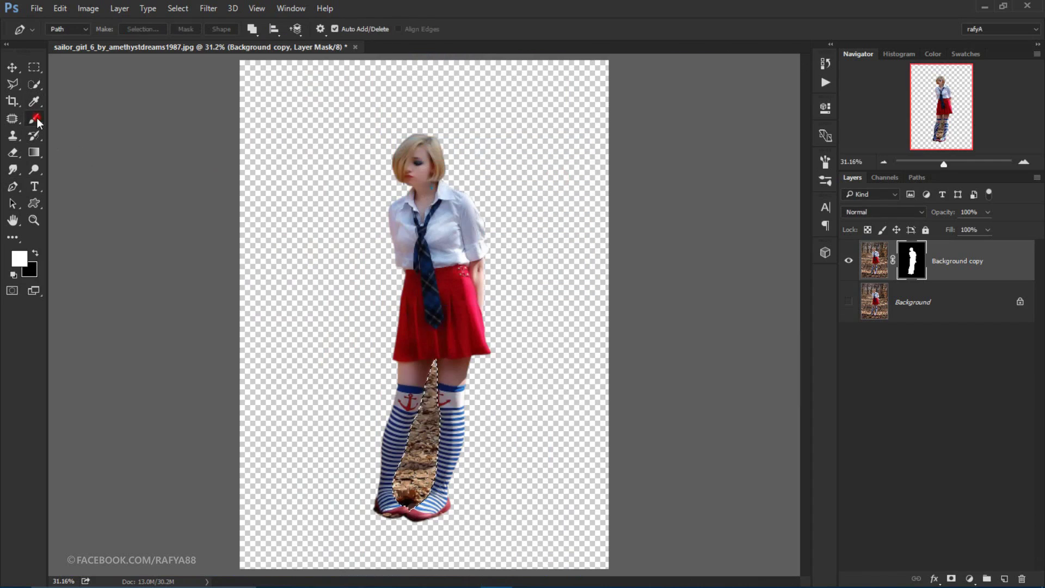
pyautogui.click(34, 118)
pyautogui.click(34, 253)
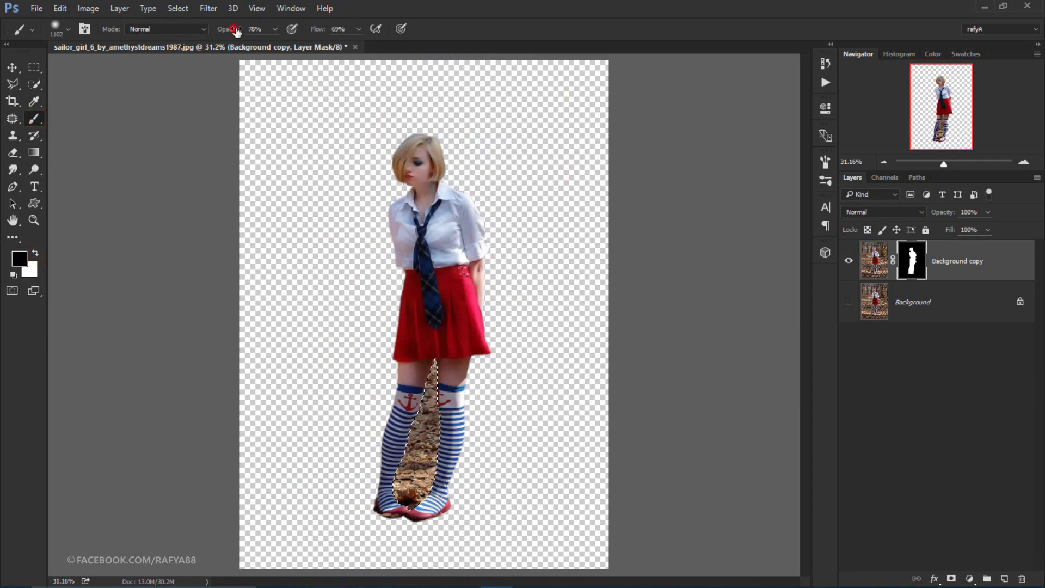
pyautogui.press('0')
pyautogui.click(428, 386)
pyautogui.moveTo(428, 387); pyautogui.dragTo(350, 478)
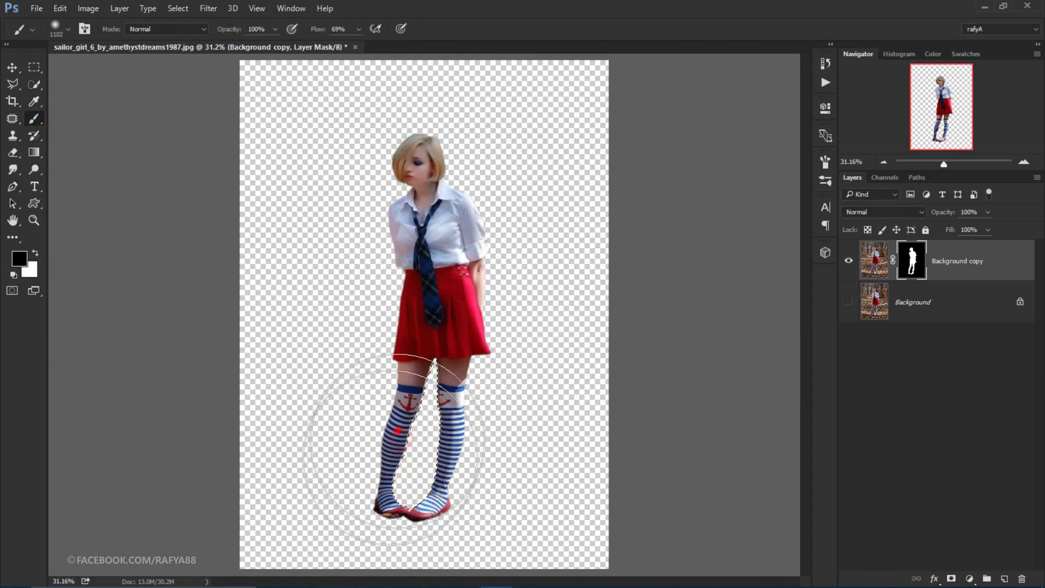
pyautogui.hotkey('ctrl', 'd')
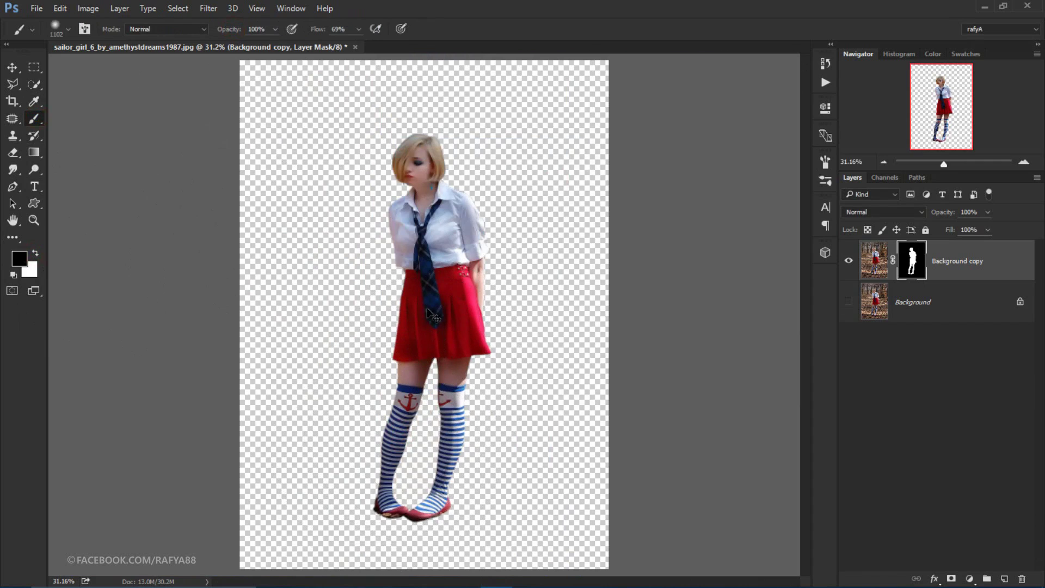
# - Toggle the Background layer's visibility off and on, then select Background and Background copy
pyautogui.click(12, 68)
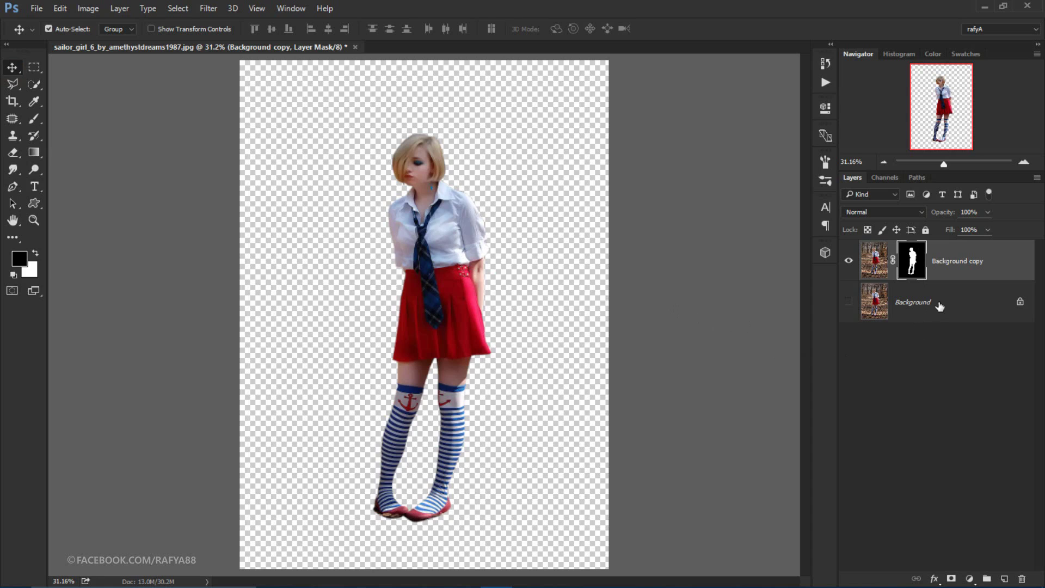
pyautogui.click(848, 302)
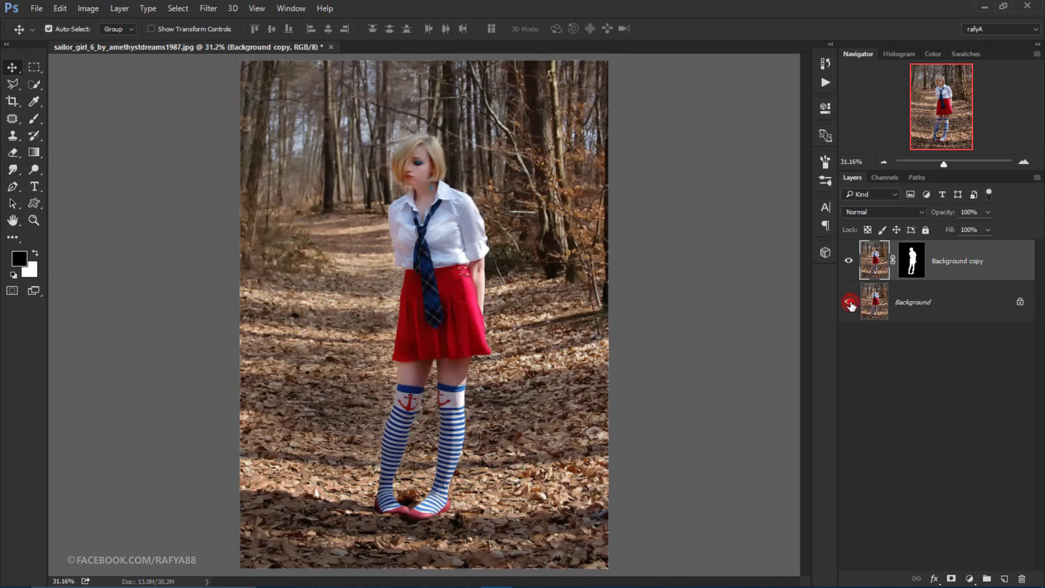
pyautogui.click(848, 301)
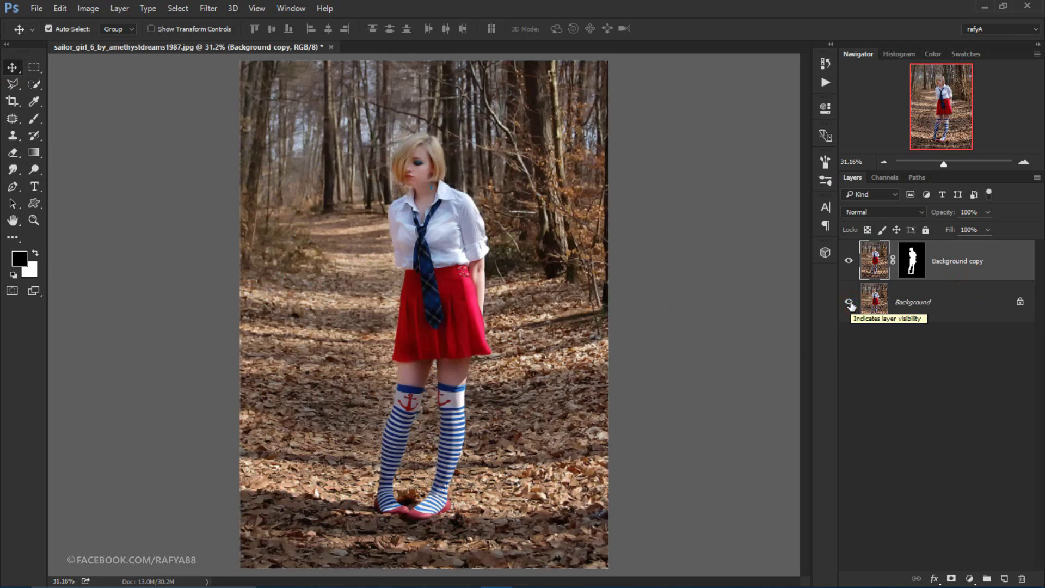
pyautogui.click(975, 305)
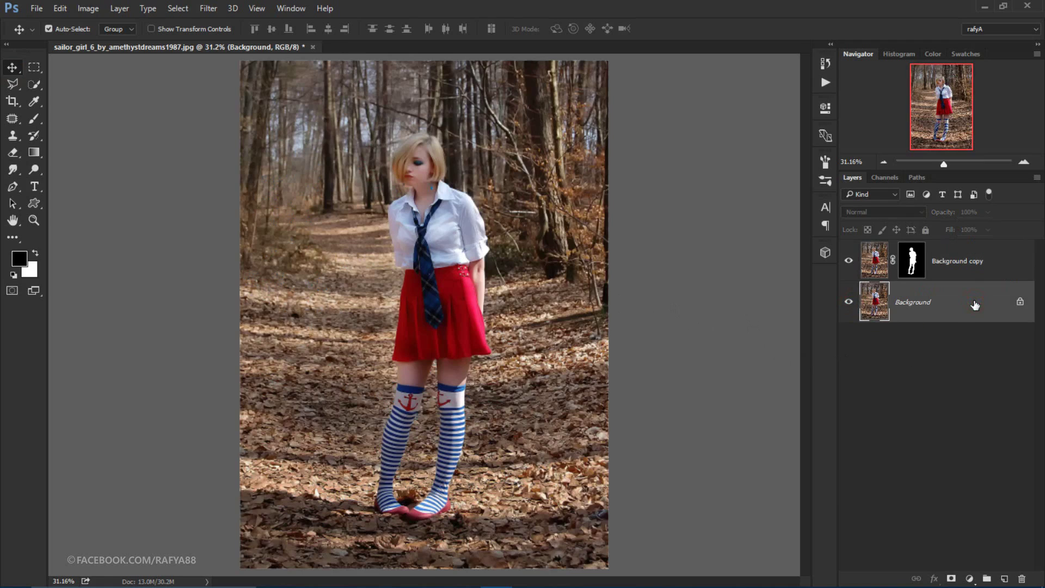
pyautogui.click(874, 265)
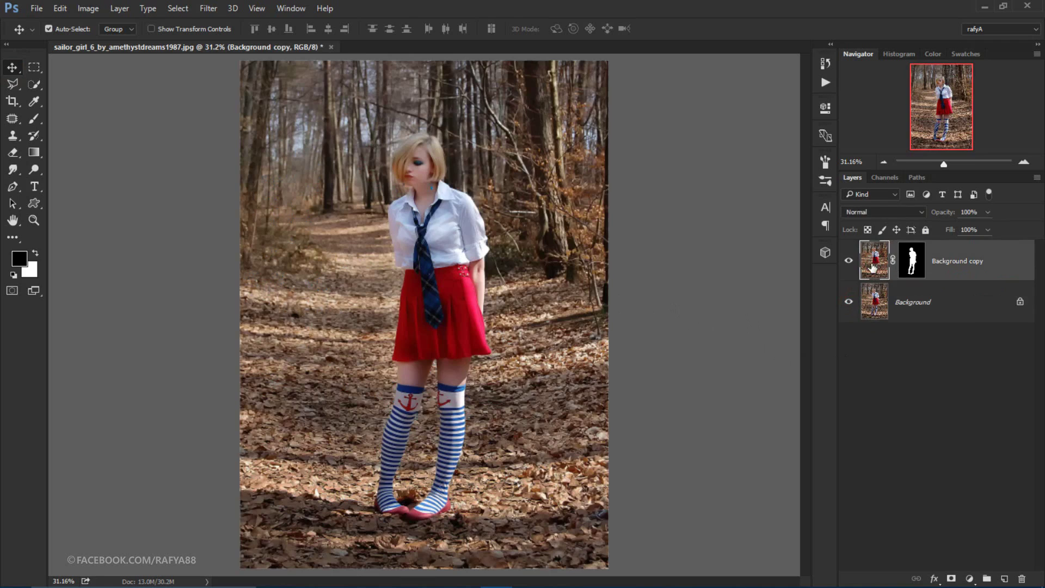
# - Load the girl's outline as a selection from the Background copy layer mask
pyautogui.keyDown('ctrl'); pyautogui.click(913, 266); pyautogui.keyUp('ctrl')
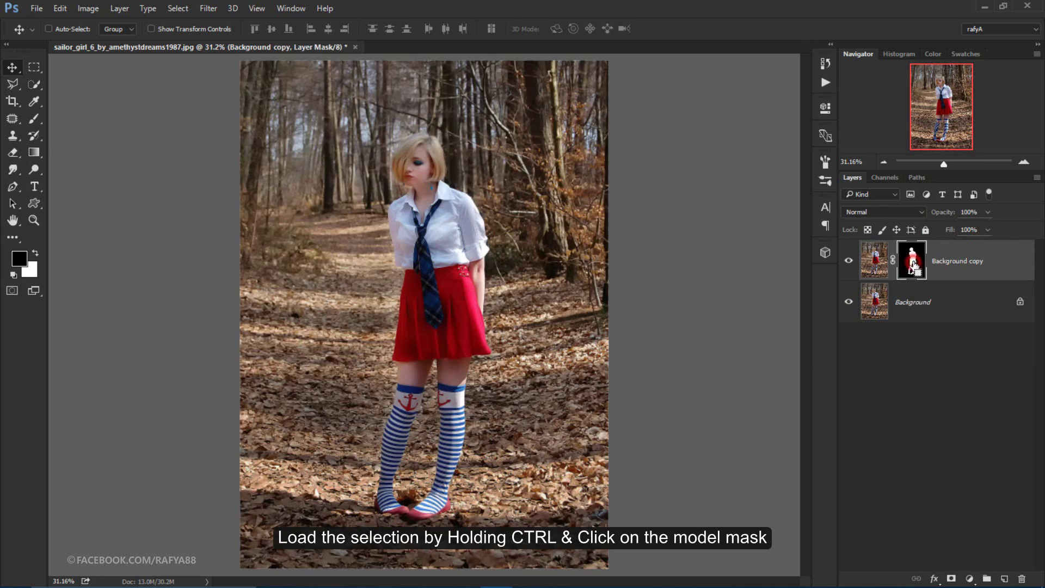
pyautogui.keyDown('ctrl'); pyautogui.click(915, 265); pyautogui.keyUp('ctrl')
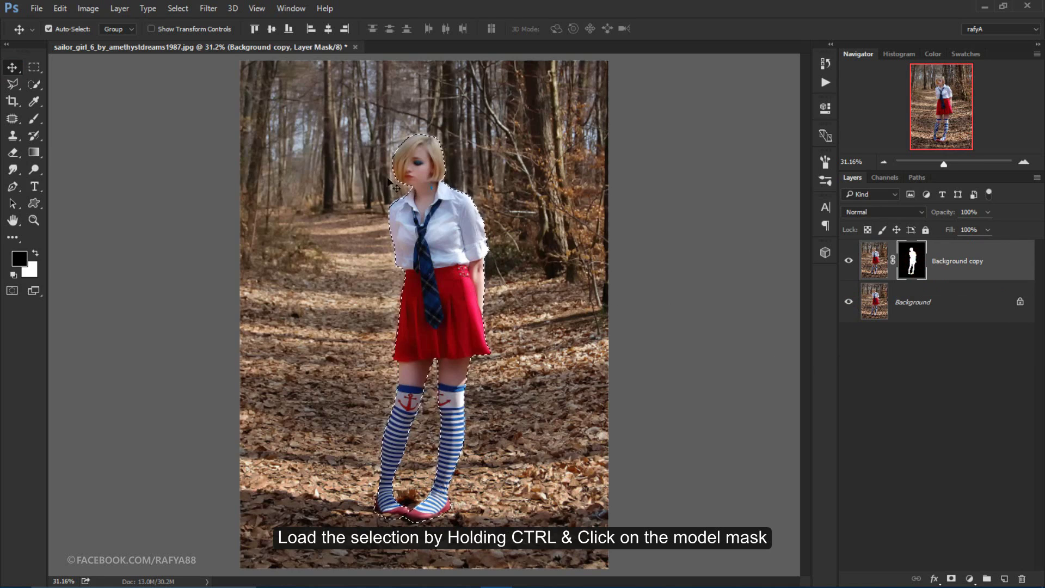
pyautogui.scroll(2, 389, 182)
pyautogui.scroll(2, 389, 183)
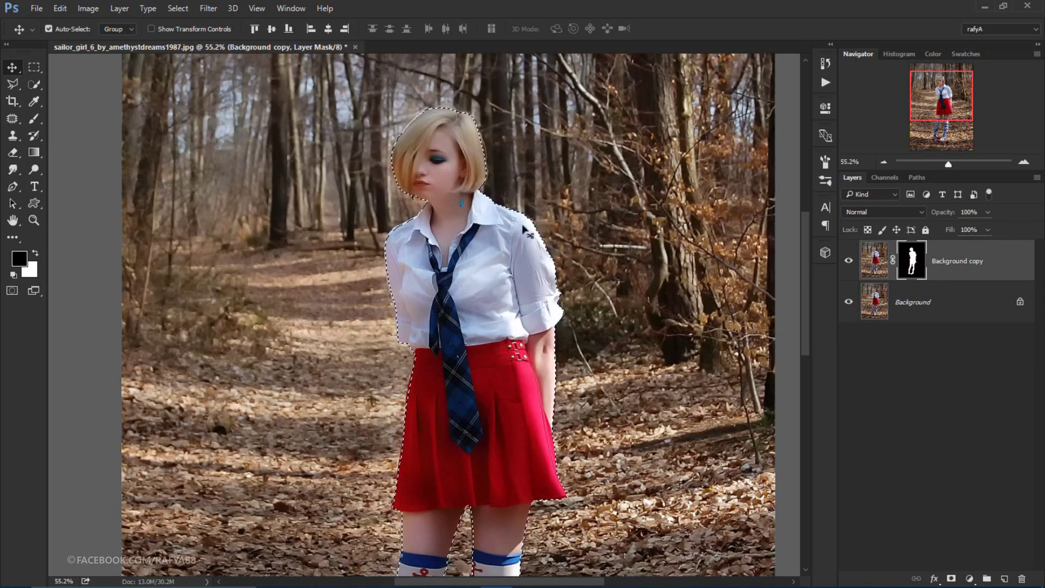
# - Expand the selection by 30 pixels with Select > Modify > Expand
pyautogui.click(173, 10)
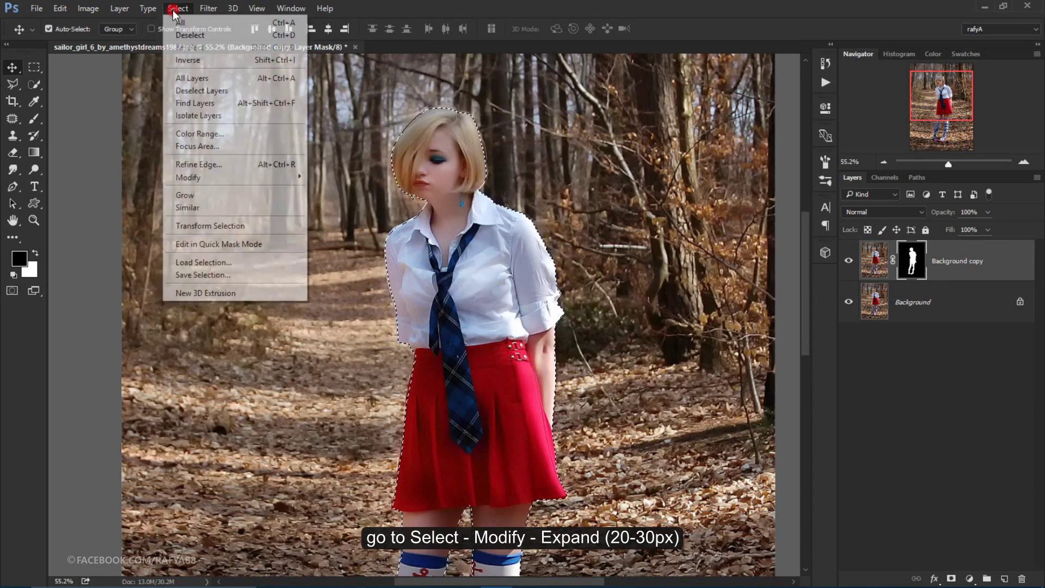
pyautogui.moveTo(196, 178)
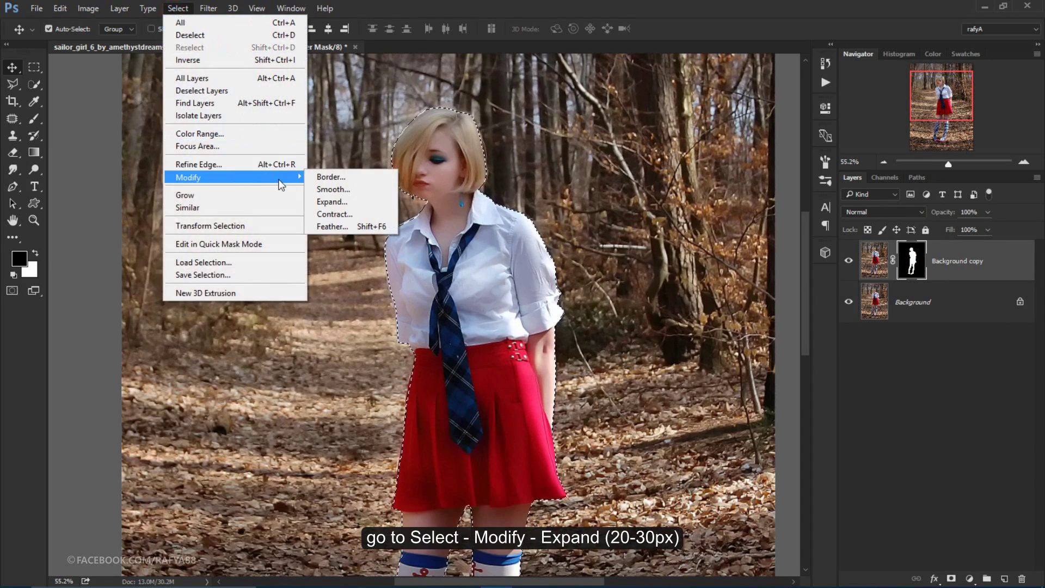
pyautogui.click(352, 202)
pyautogui.moveTo(542, 177); pyautogui.dragTo(659, 240)
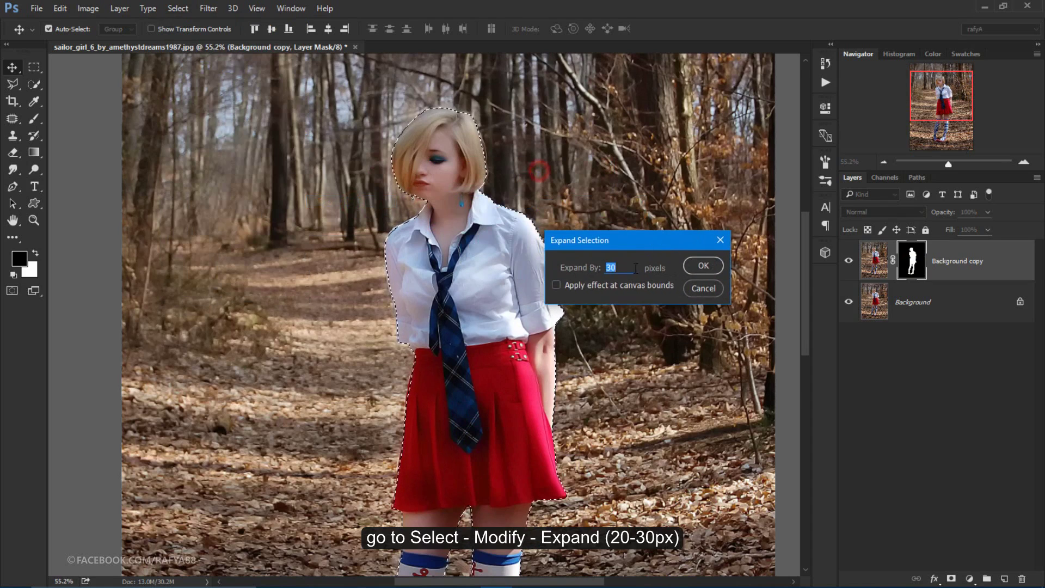
pyautogui.click(611, 269)
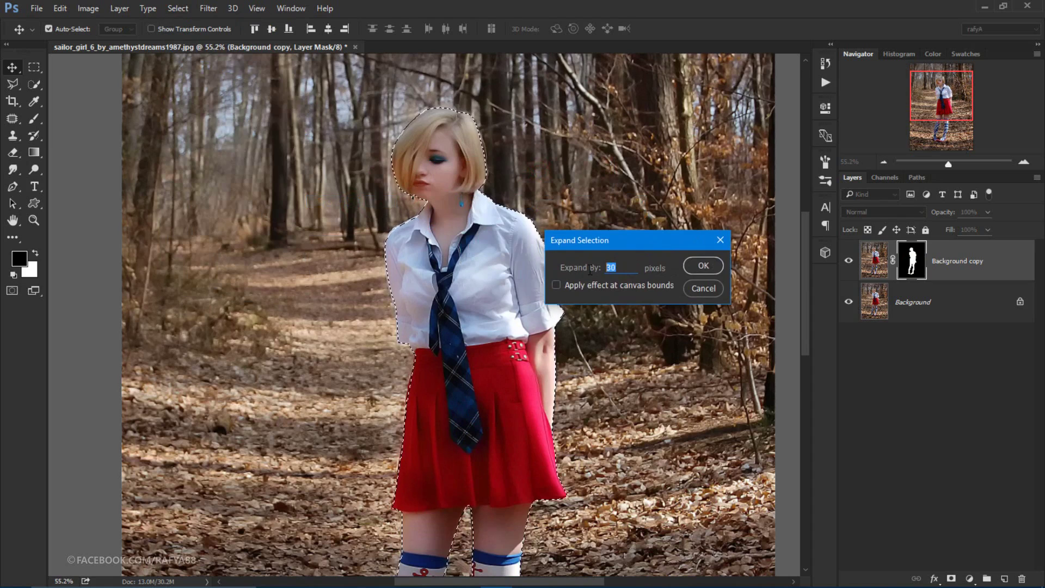
pyautogui.click(703, 266)
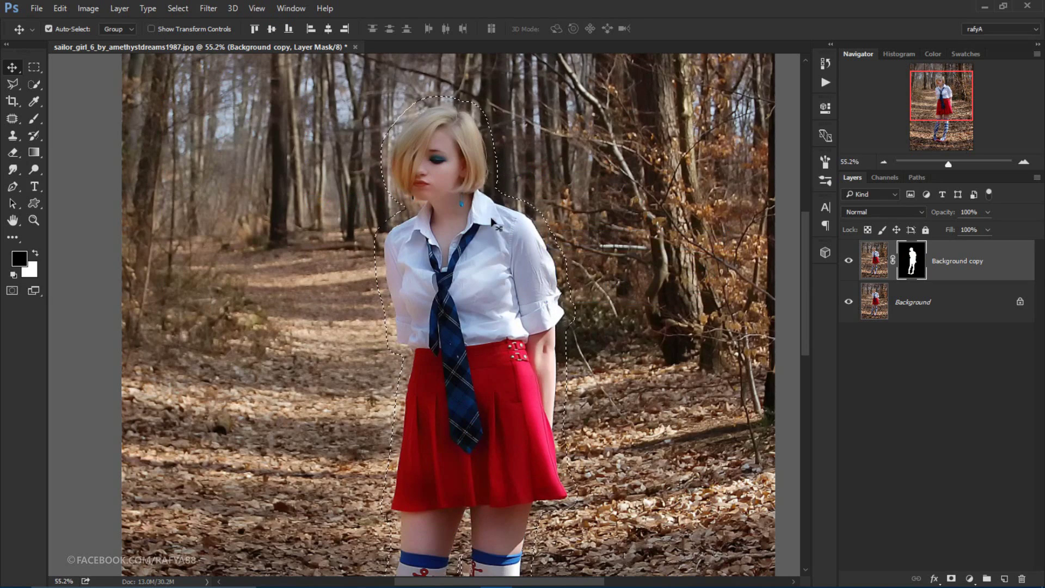
pyautogui.scroll(-1, 506, 173)
pyautogui.scroll(-2, 506, 218)
pyautogui.scroll(-1, 506, 285)
pyautogui.scroll(1, 506, 287)
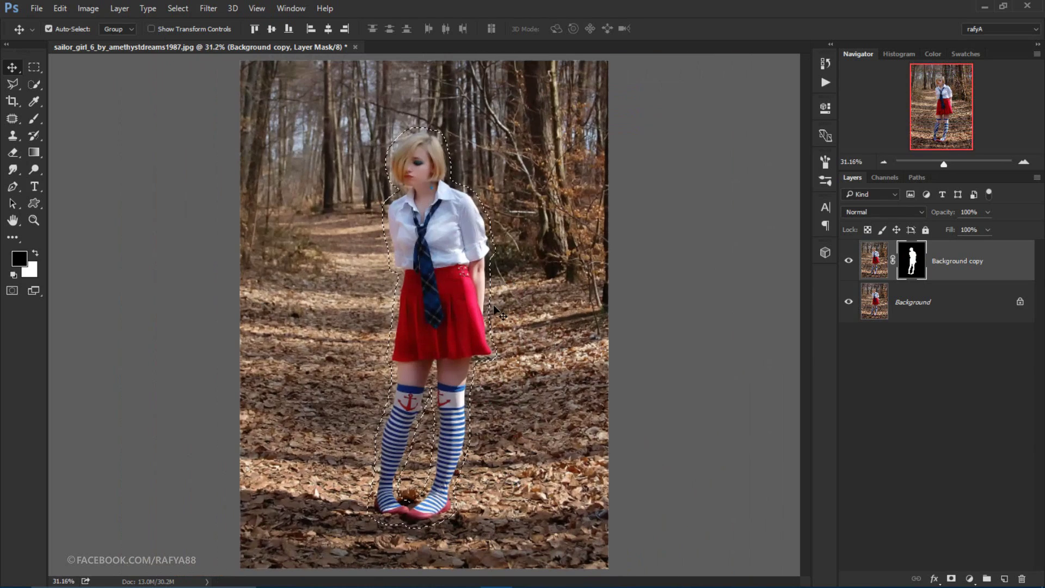
# - With the cut-out hidden, Content-Aware fill the selection on the Background layer
pyautogui.click(919, 310)
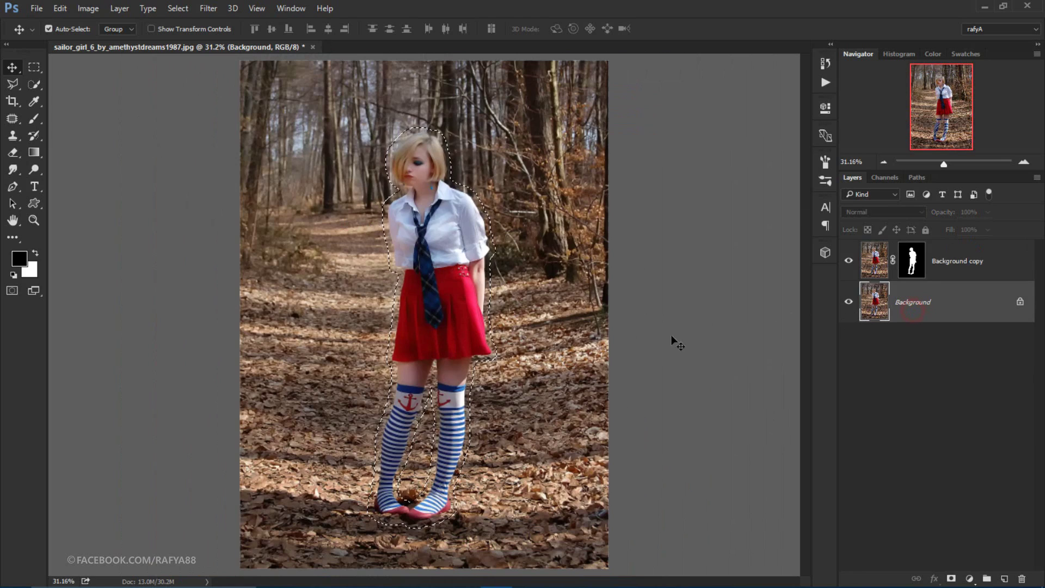
pyautogui.click(848, 263)
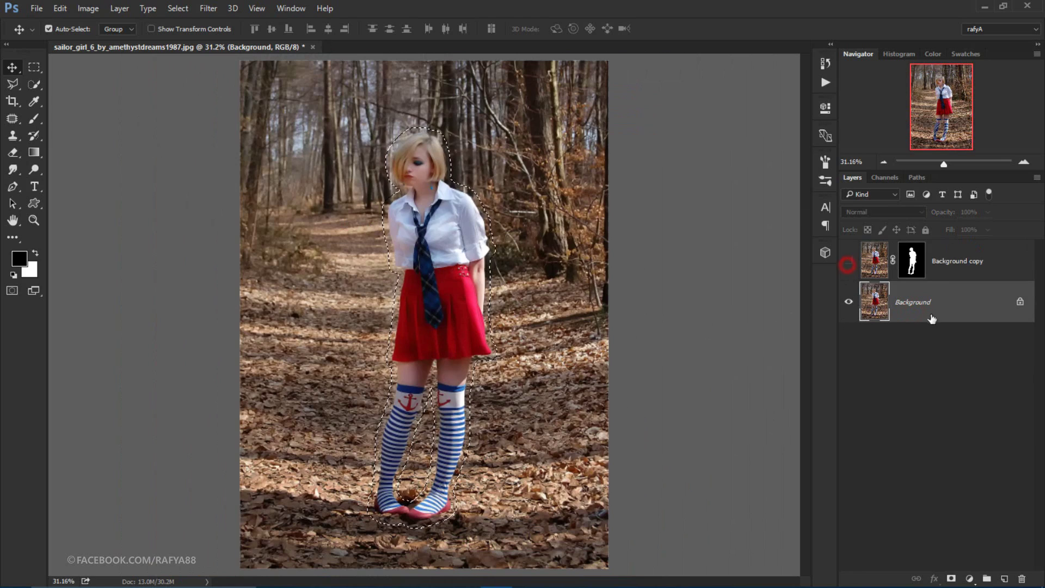
pyautogui.click(61, 8)
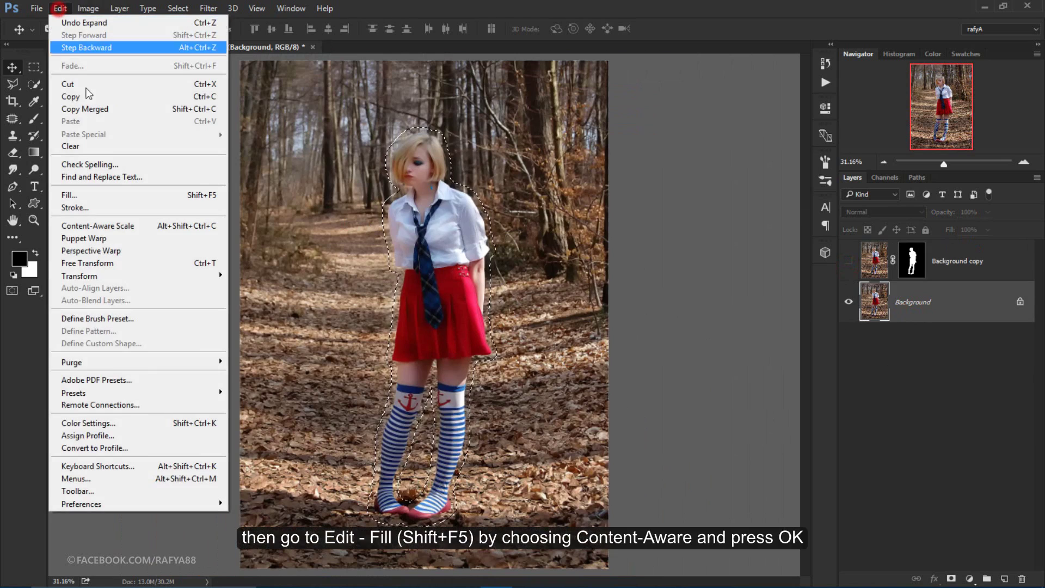
pyautogui.click(122, 193)
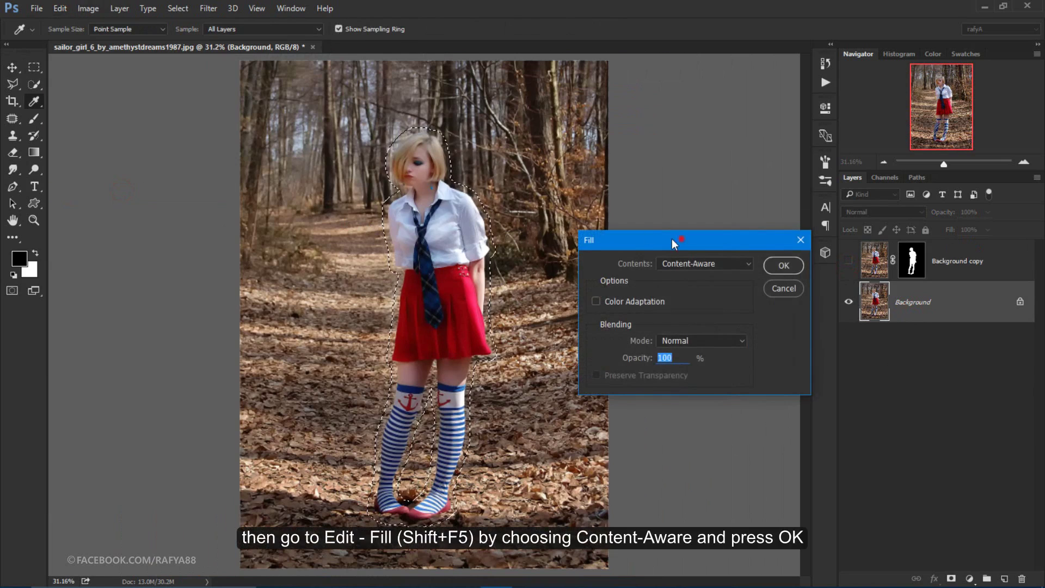
pyautogui.moveTo(672, 240); pyautogui.dragTo(593, 198)
pyautogui.click(613, 221)
pyautogui.click(643, 270)
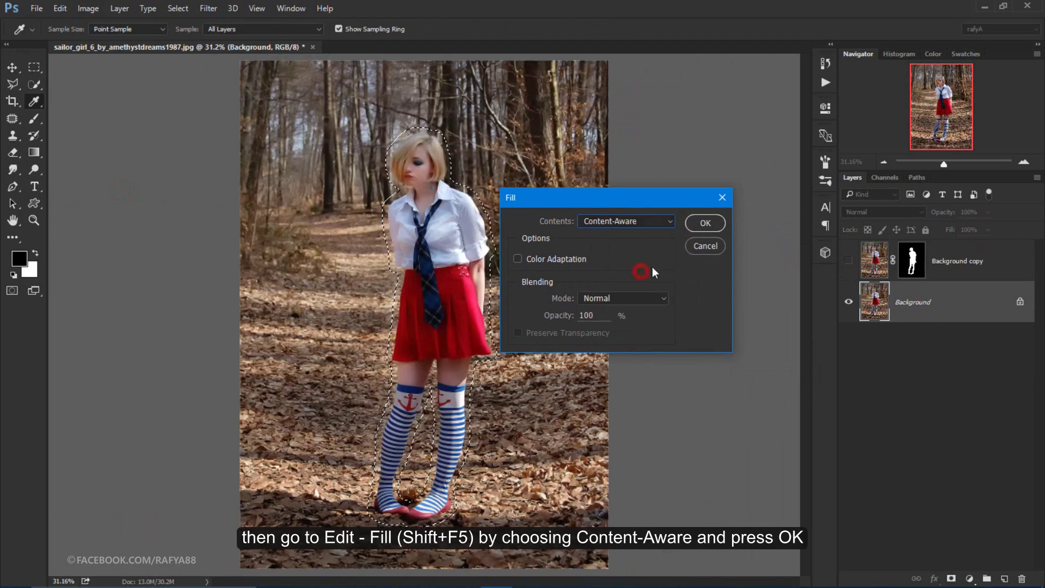
pyautogui.click(706, 223)
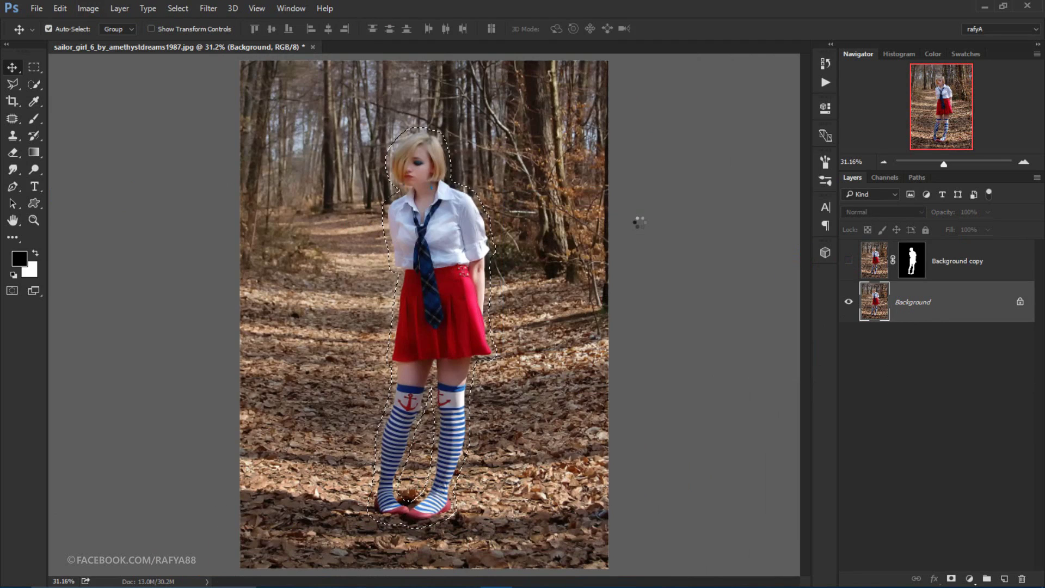
# - Deselect and toggle the girl cut-out layer to check the filled background, leaving it visible
pyautogui.click(49, 29)
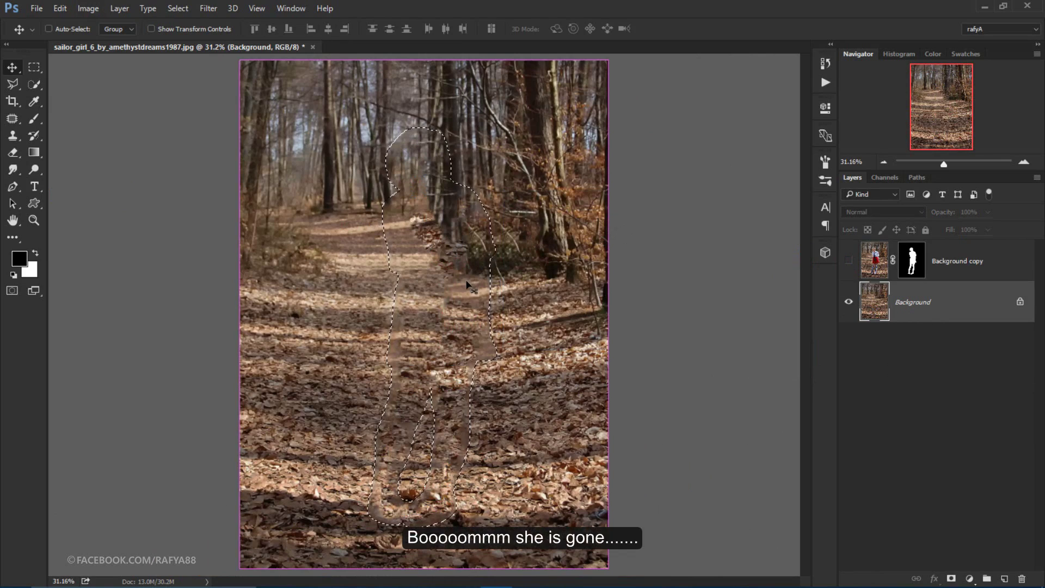
pyautogui.hotkey('ctrl', 'd')
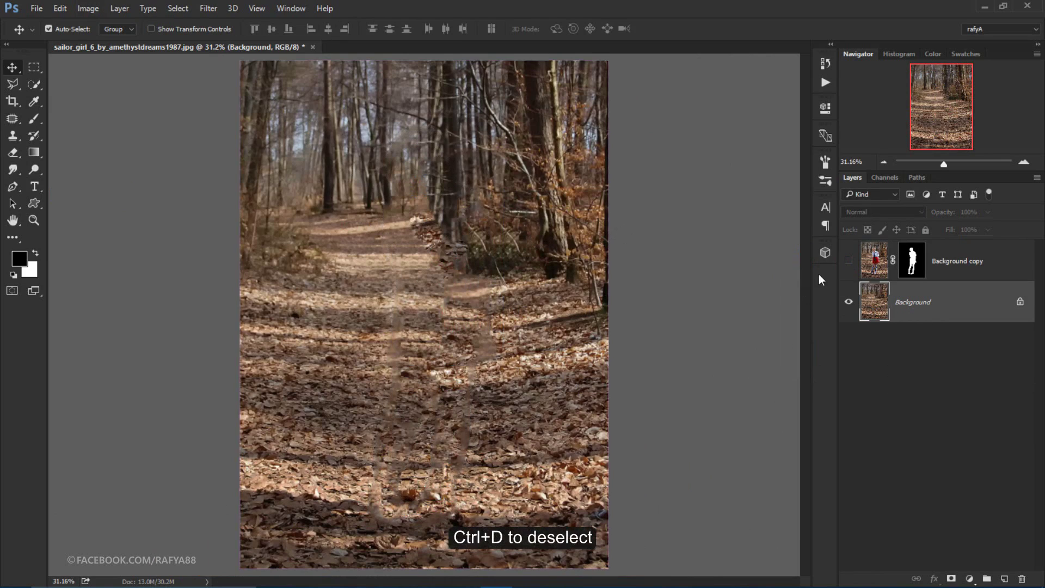
pyautogui.click(848, 262)
pyautogui.click(849, 263)
pyautogui.click(849, 262)
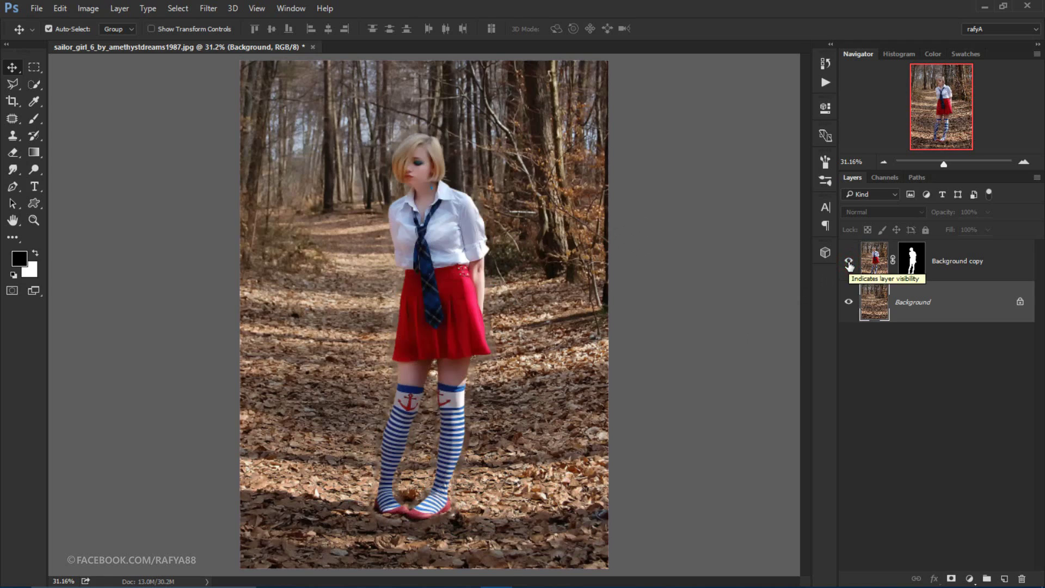
# - Zoom in on the shoes and target the cut-out's mask with a white brush
pyautogui.scroll(3, 447, 492)
pyautogui.scroll(3, 449, 462)
pyautogui.scroll(2, 449, 431)
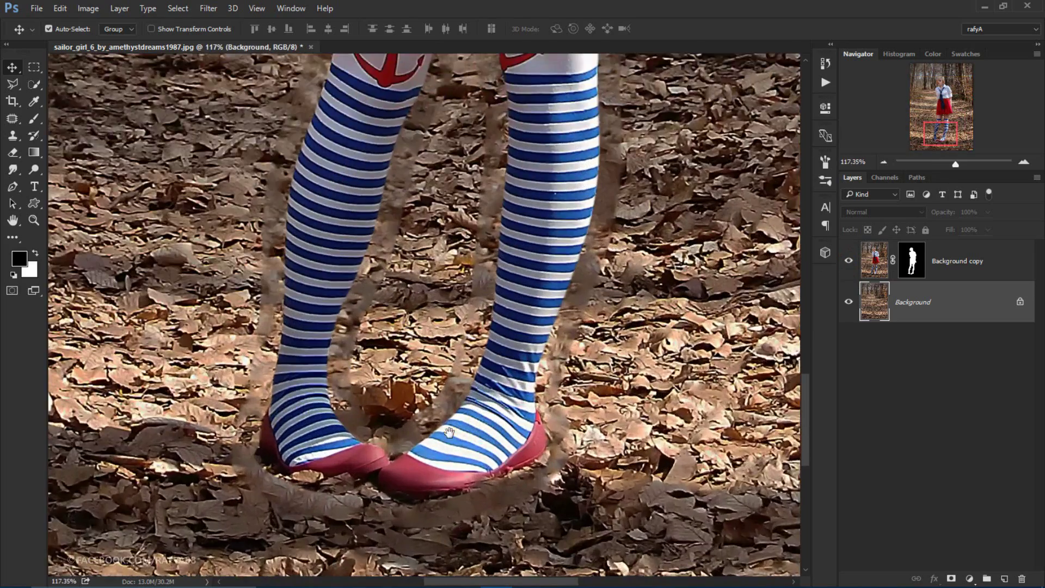
pyautogui.moveTo(449, 431); pyautogui.dragTo(510, 328)
pyautogui.click(913, 260)
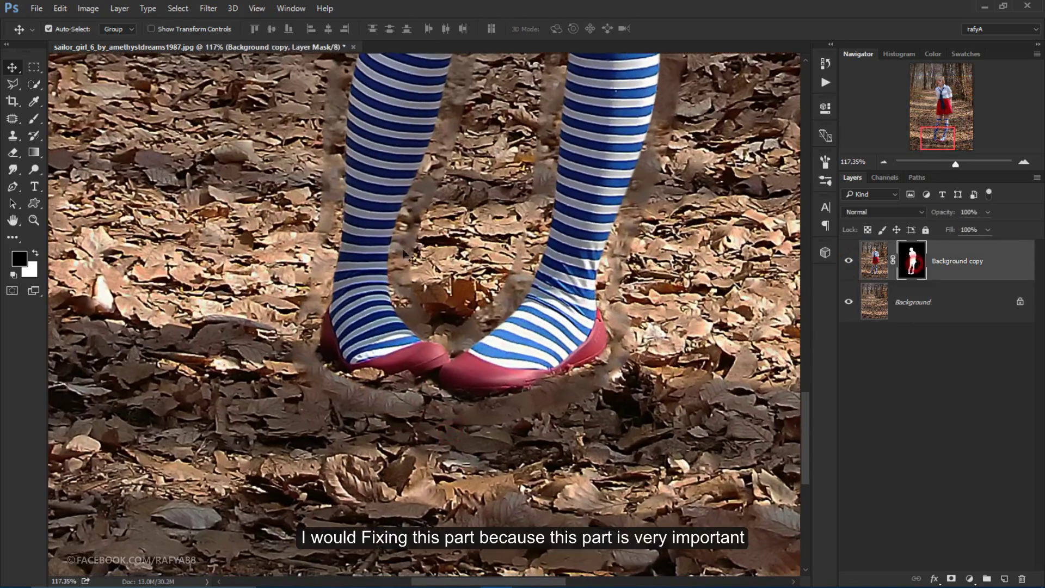
pyautogui.scroll(-1, 414, 185)
pyautogui.click(35, 117)
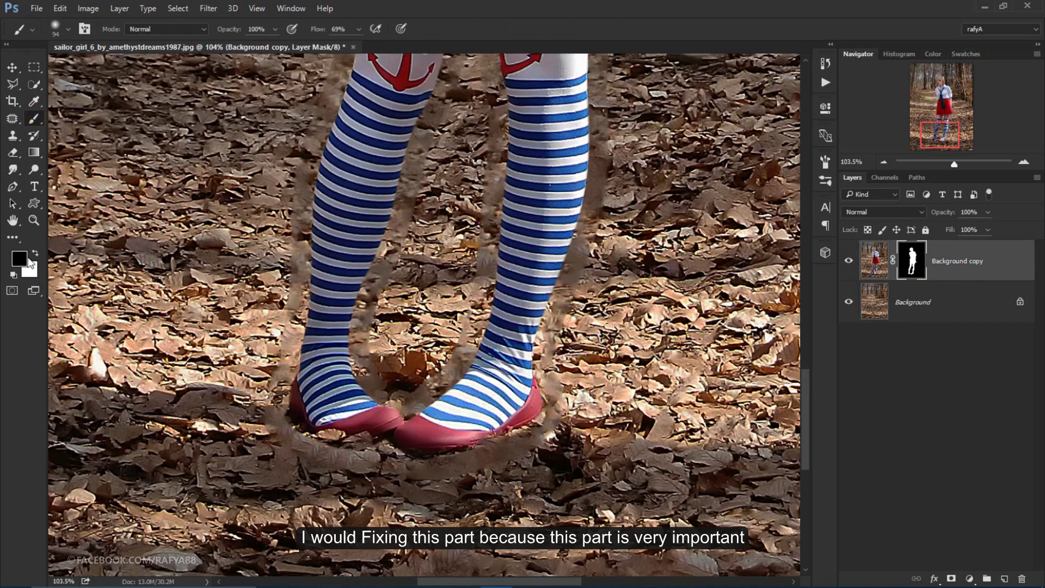
pyautogui.click(35, 253)
# - Paint over the smeared leaves around the shoes on the mask
pyautogui.moveTo(415, 397)
pyautogui.mouseDown()
pyautogui.moveTo(419, 467)
pyautogui.moveTo(512, 436)
pyautogui.moveTo(539, 381)
pyautogui.moveTo(536, 335)
pyautogui.moveTo(561, 305)
pyautogui.moveTo(495, 375)
pyautogui.moveTo(392, 430)
pyautogui.moveTo(233, 404)
pyautogui.moveTo(359, 392)
pyautogui.moveTo(293, 348)
pyautogui.moveTo(354, 332)
pyautogui.moveTo(364, 312)
pyautogui.moveTo(299, 283)
pyautogui.moveTo(479, 305)
pyautogui.moveTo(560, 289)
pyautogui.moveTo(301, 332)
pyautogui.moveTo(408, 431)
pyautogui.moveTo(274, 420)
pyautogui.moveTo(228, 371)
pyautogui.mouseUp()
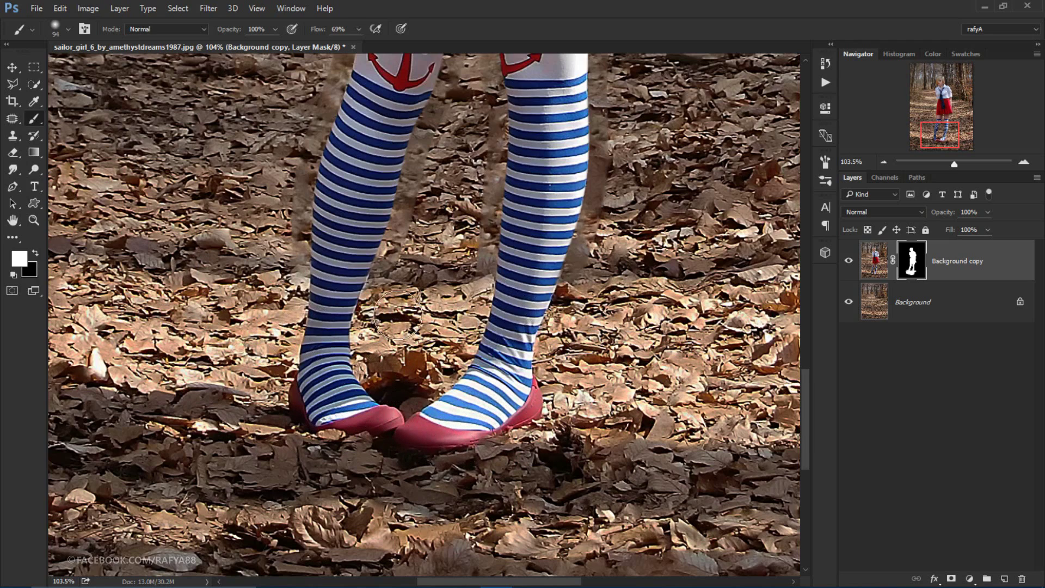
pyautogui.scroll(-3, 424, 229)
pyautogui.scroll(-2, 424, 228)
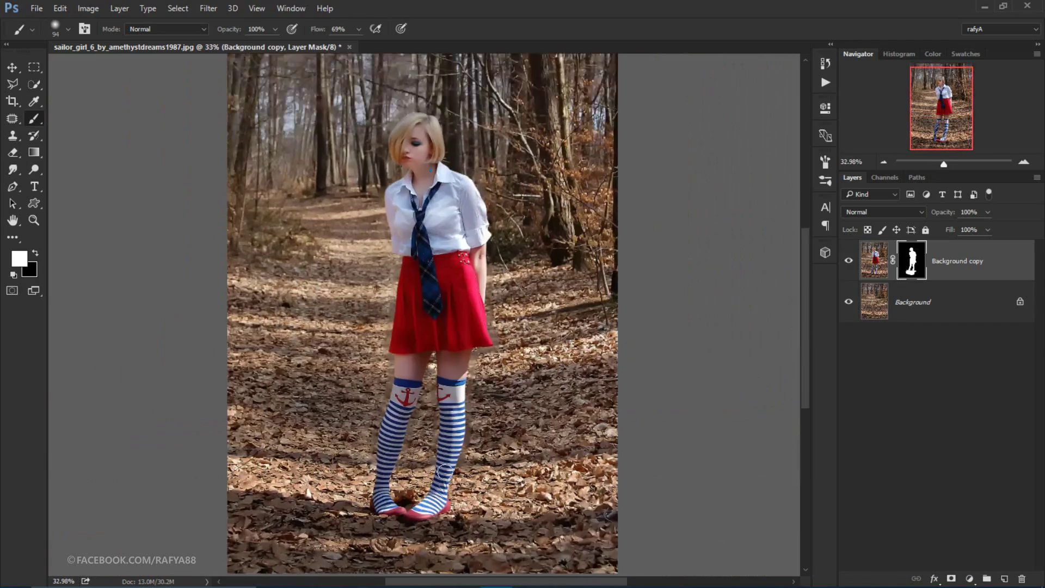
pyautogui.scroll(2, 437, 502)
pyautogui.scroll(-1, 437, 502)
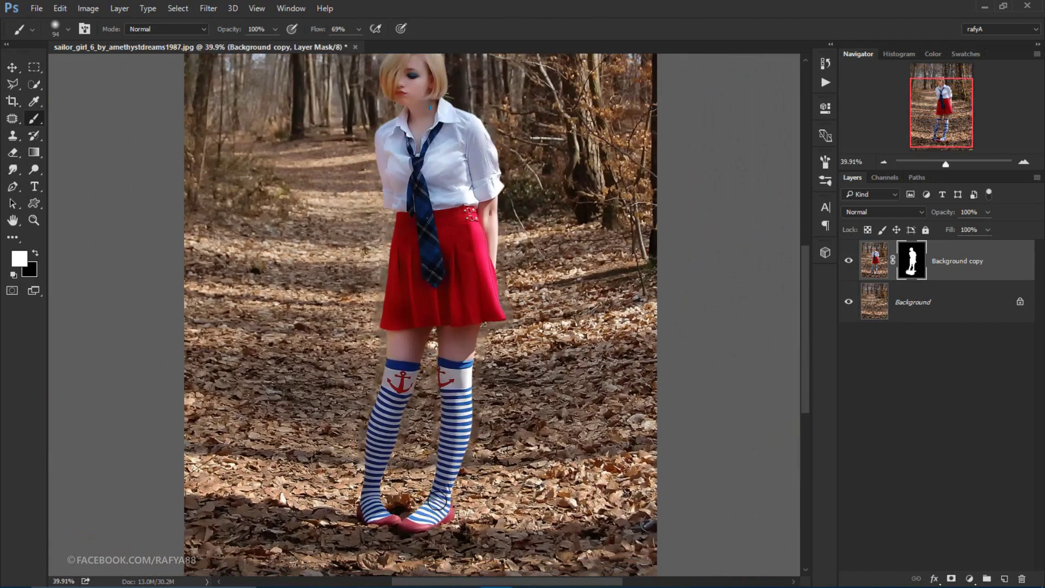
pyautogui.scroll(-1, 437, 502)
pyautogui.scroll(-1, 437, 501)
pyautogui.scroll(-1, 438, 498)
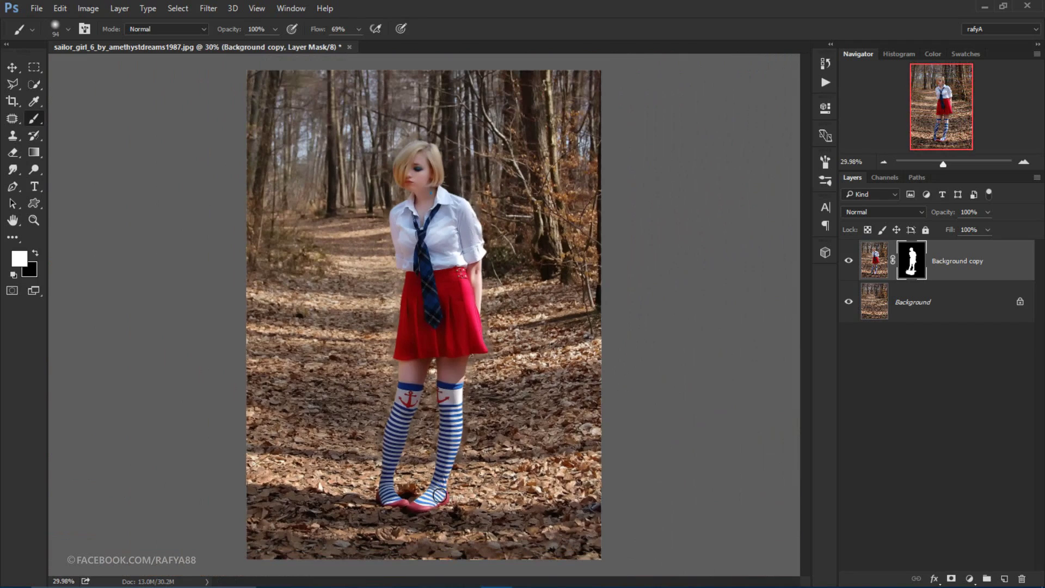
# - Duplicate the filled Background into Background copy 2 and open the Filter menu's blur options
pyautogui.click(949, 305)
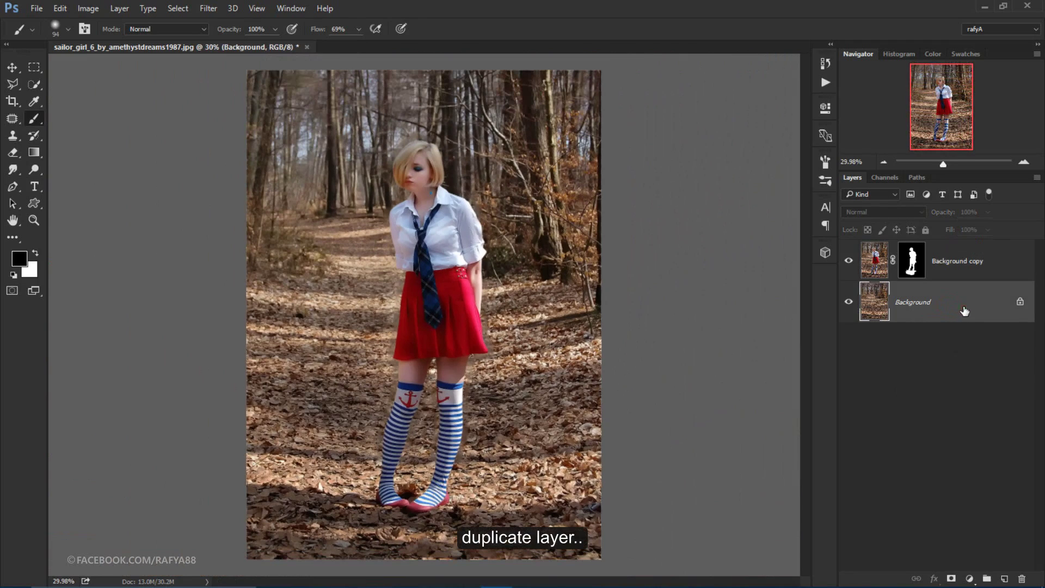
pyautogui.moveTo(964, 311); pyautogui.dragTo(1004, 579)
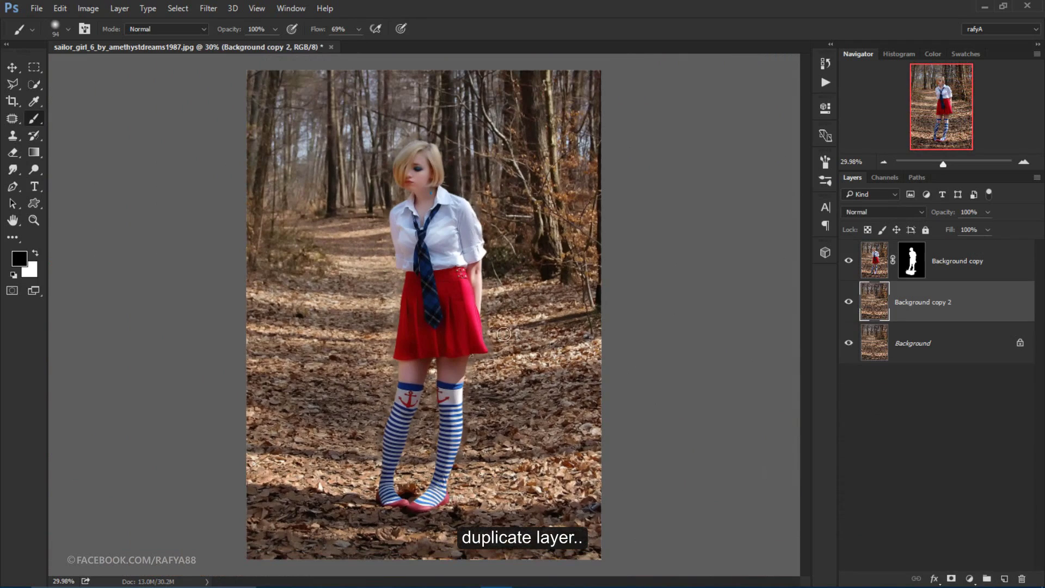
pyautogui.click(216, 12)
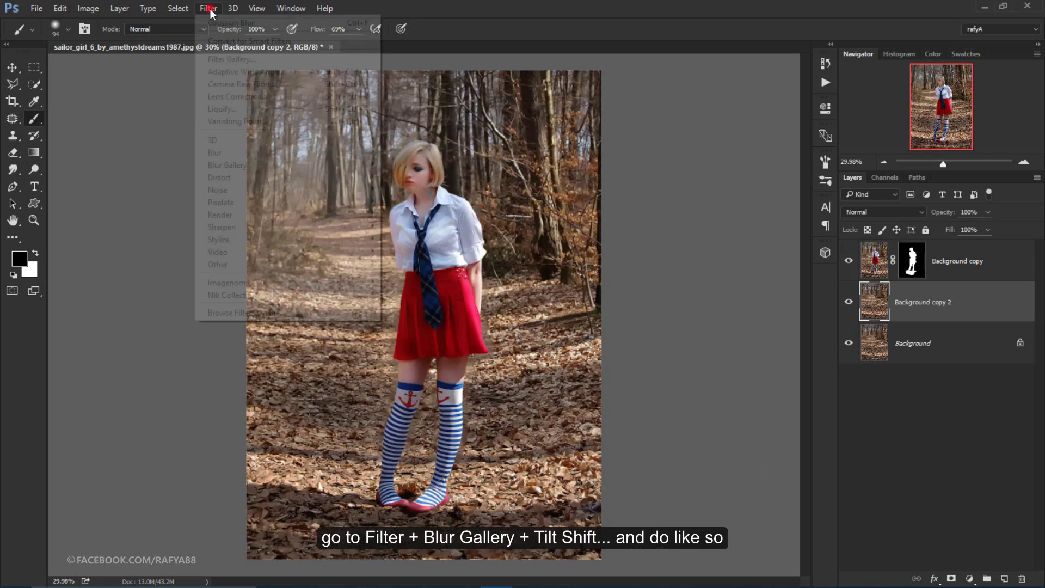
pyautogui.moveTo(245, 165)
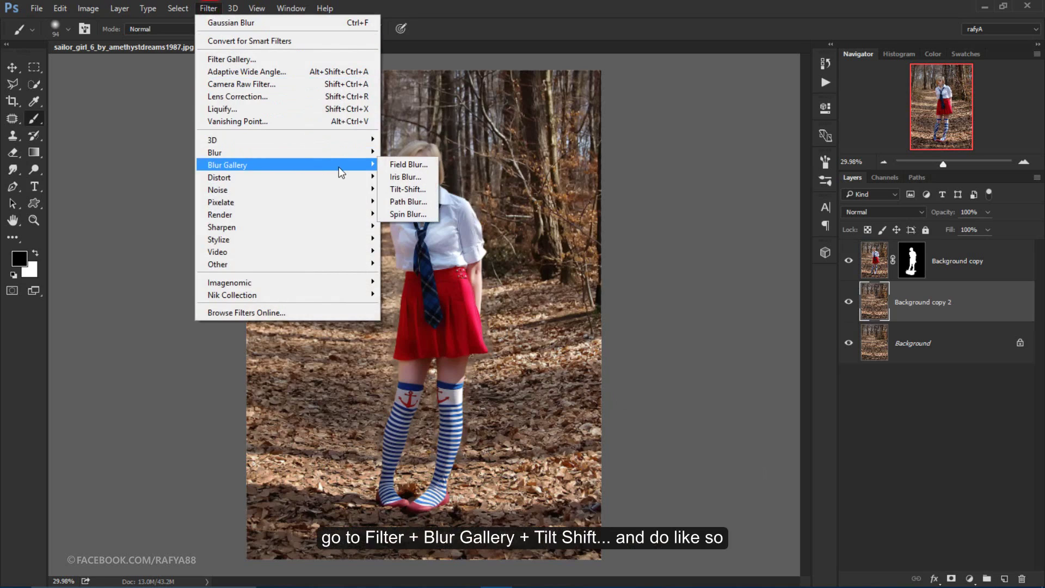
# - Open Tilt-Shift and place the pin and sharp-focus lines at the girl's feet
pyautogui.click(423, 190)
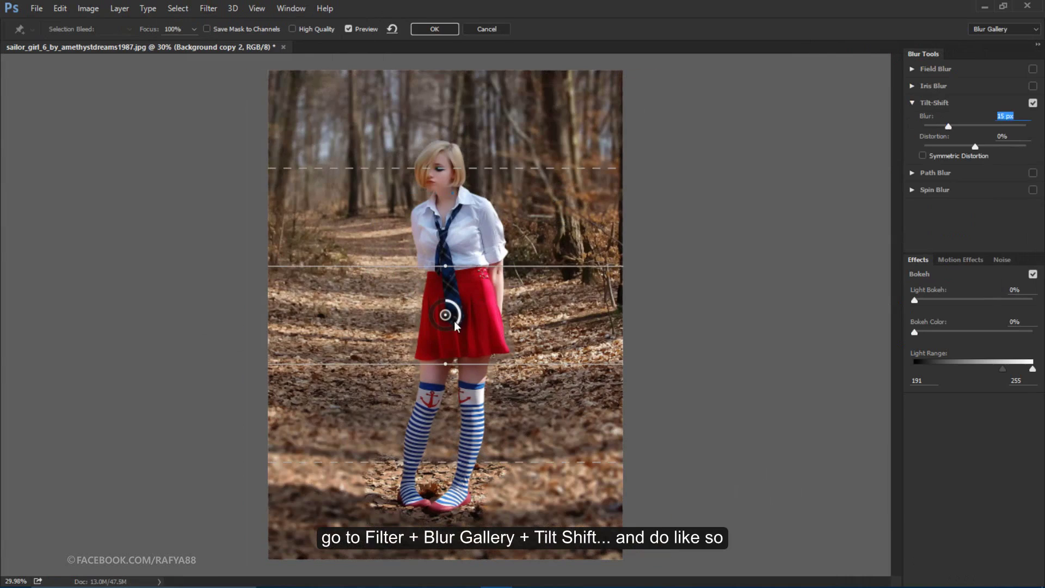
pyautogui.moveTo(446, 315)
pyautogui.mouseDown()
pyautogui.moveTo(461, 559)
pyautogui.moveTo(463, 544)
pyautogui.mouseUp()
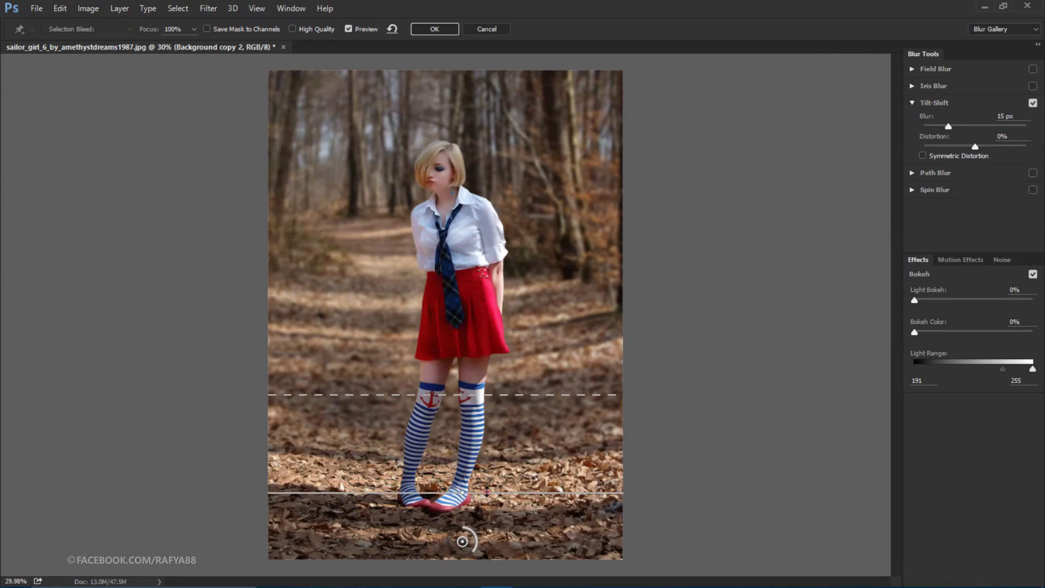
pyautogui.moveTo(487, 496)
pyautogui.mouseDown()
pyautogui.moveTo(496, 456)
pyautogui.moveTo(495, 476)
pyautogui.mouseUp()
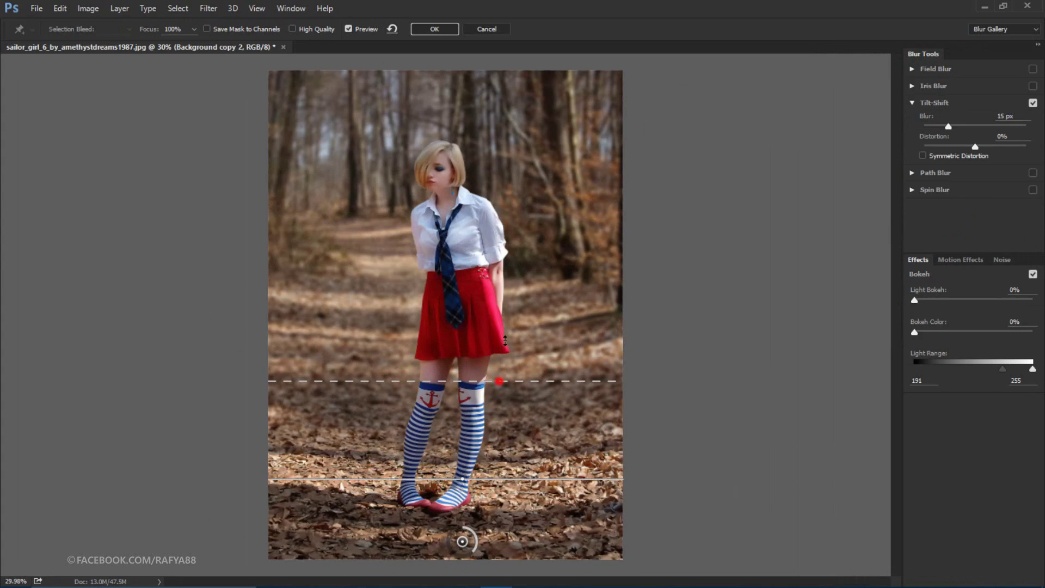
pyautogui.moveTo(505, 340); pyautogui.dragTo(511, 300)
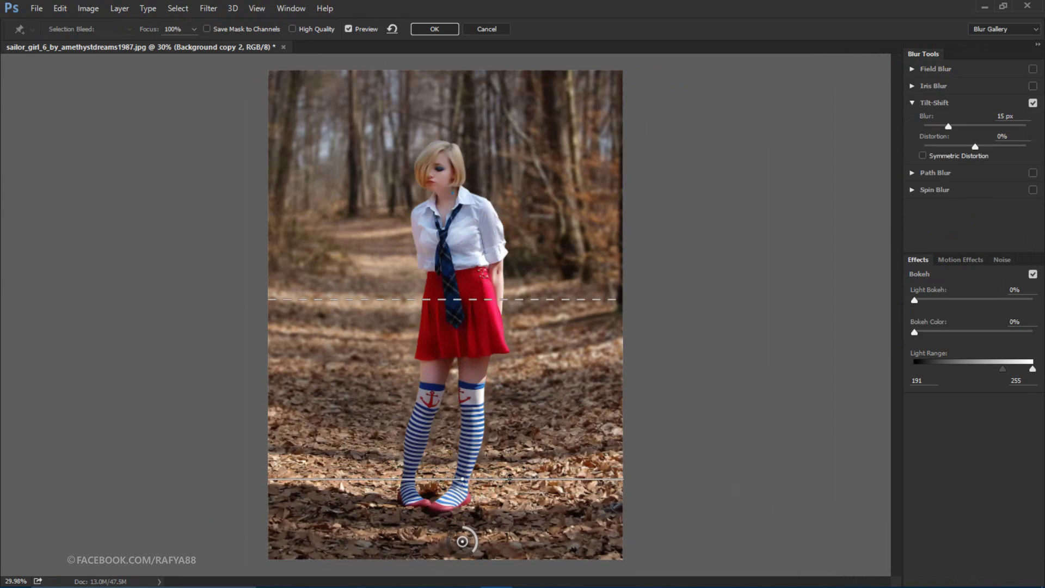
pyautogui.moveTo(509, 478); pyautogui.dragTo(512, 493)
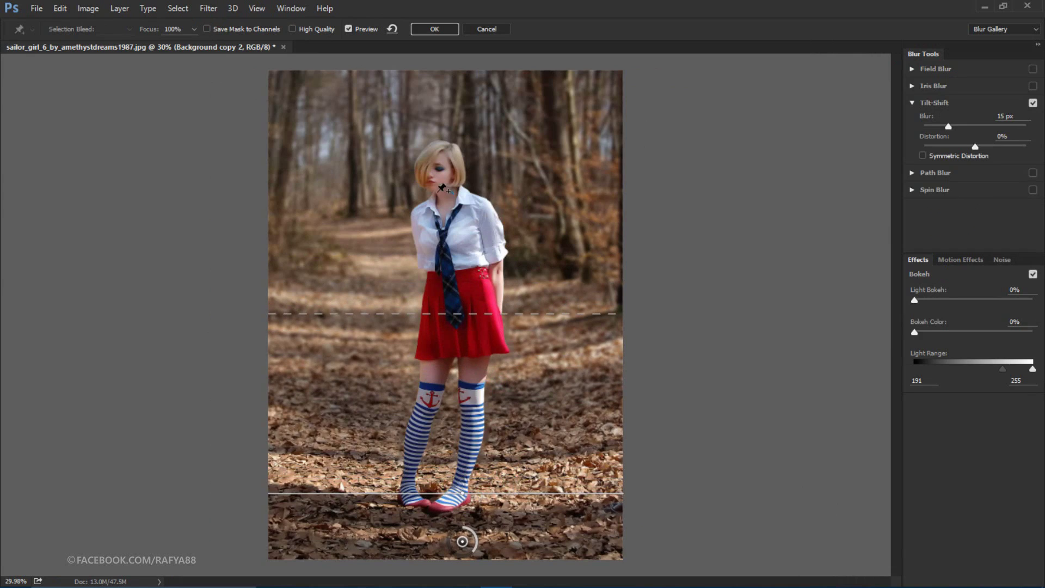
# - Set the blur to 85 px, Light Bokeh 56% and Bokeh Color 26%, then apply
pyautogui.moveTo(958, 129); pyautogui.dragTo(976, 130)
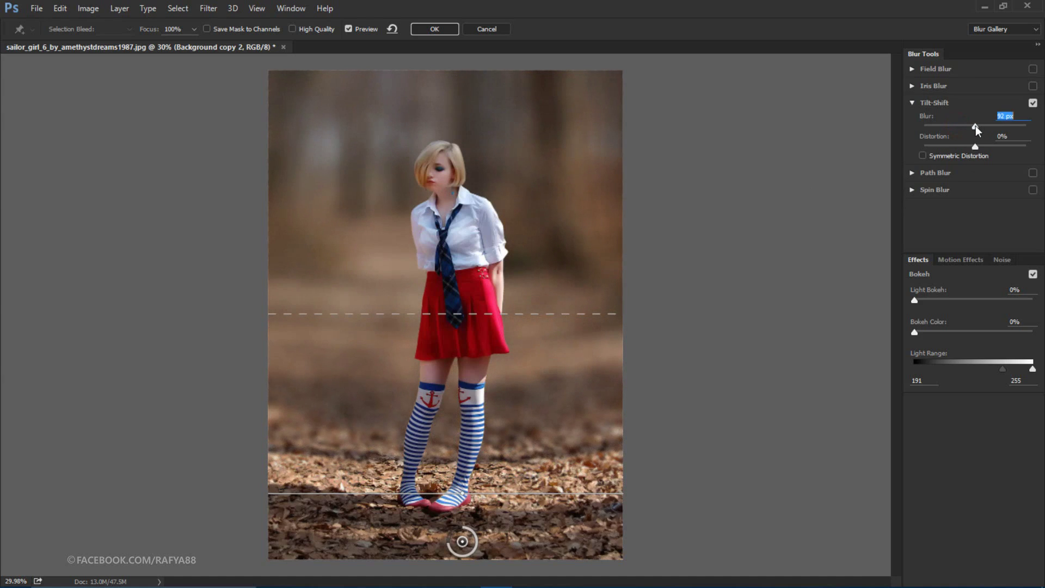
pyautogui.moveTo(490, 313); pyautogui.dragTo(521, 230)
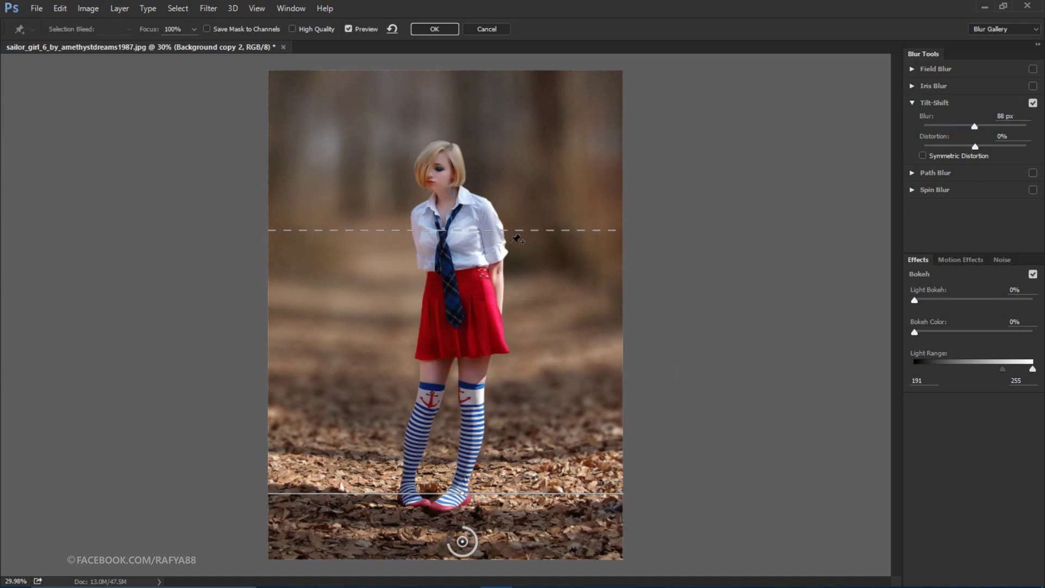
pyautogui.moveTo(923, 301); pyautogui.dragTo(982, 303)
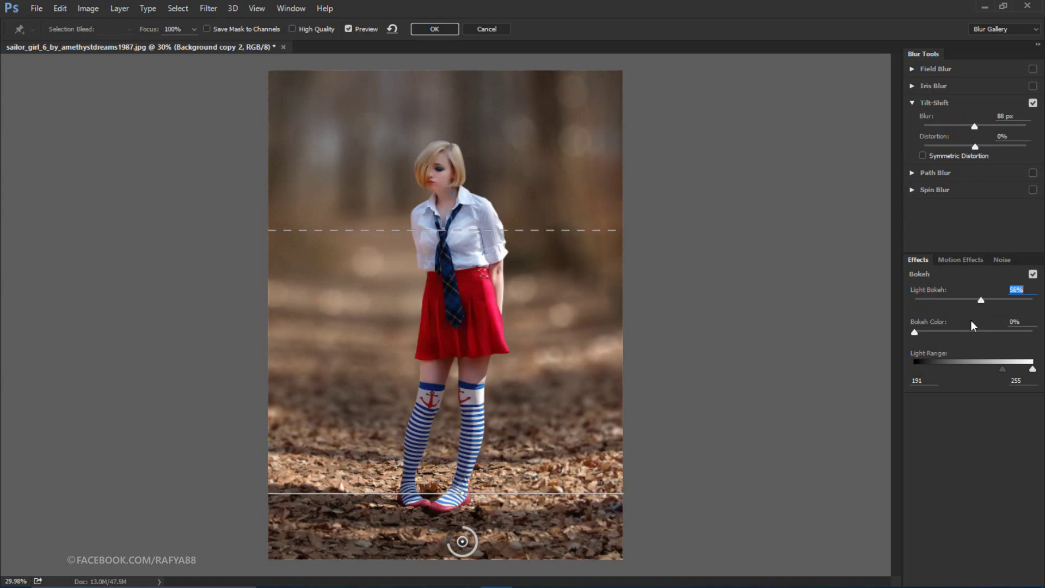
pyautogui.moveTo(915, 332); pyautogui.dragTo(955, 334)
pyautogui.moveTo(972, 129); pyautogui.dragTo(973, 129)
pyautogui.click(434, 30)
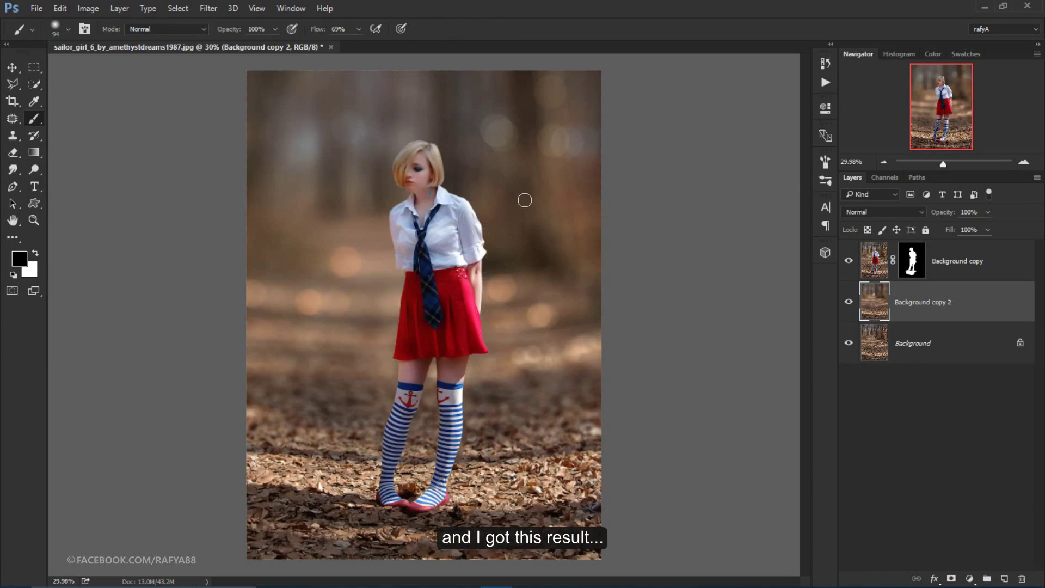
# - Hide and reshow the blurred Background copy 2 to compare it with the sharp background
pyautogui.click(850, 303)
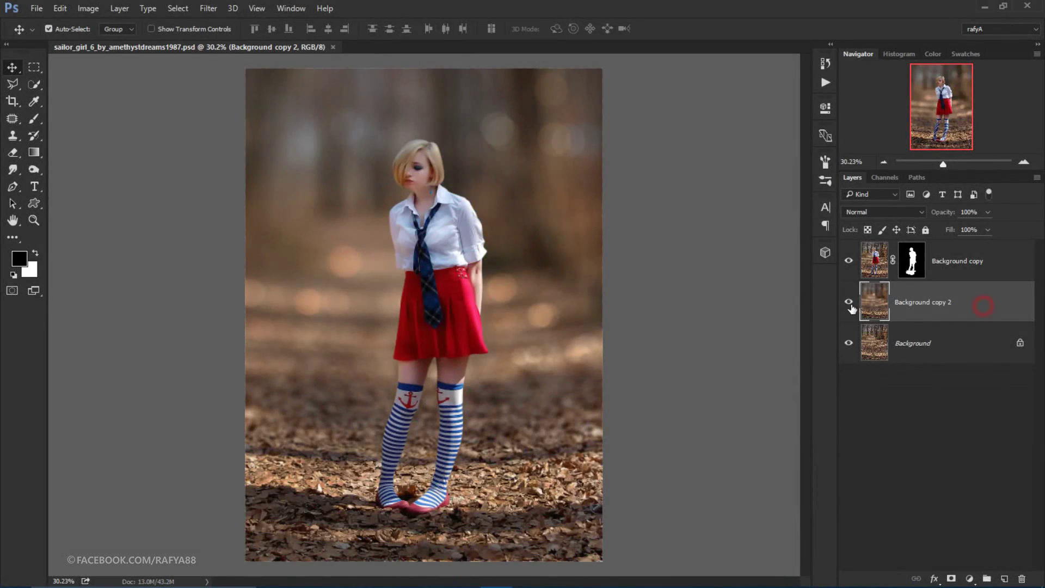
pyautogui.click(849, 304)
# - Add a new Layer 1 and set a soft round brush of about 174 px at 90% flow
pyautogui.click(1007, 577)
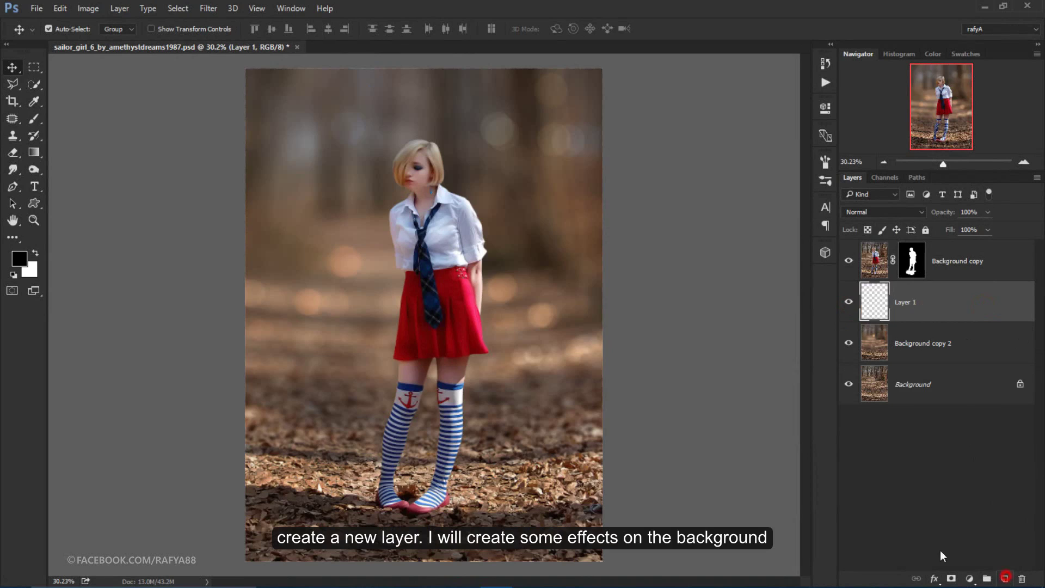
pyautogui.scroll(2, 352, 252)
pyautogui.scroll(2, 351, 252)
pyautogui.press('b')
pyautogui.rightClick(335, 198)
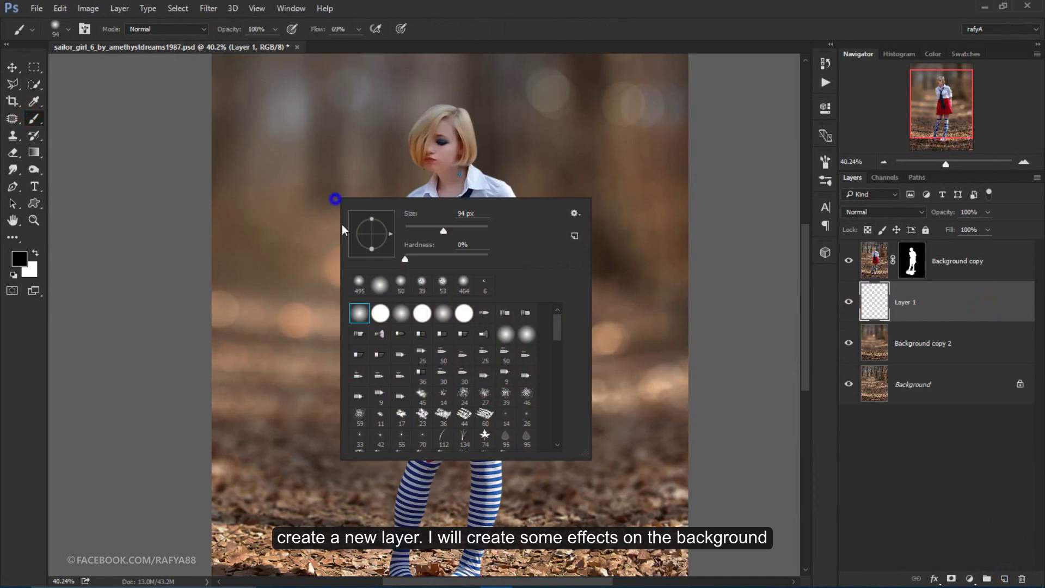
pyautogui.click(362, 308)
pyautogui.moveTo(460, 233); pyautogui.dragTo(462, 231)
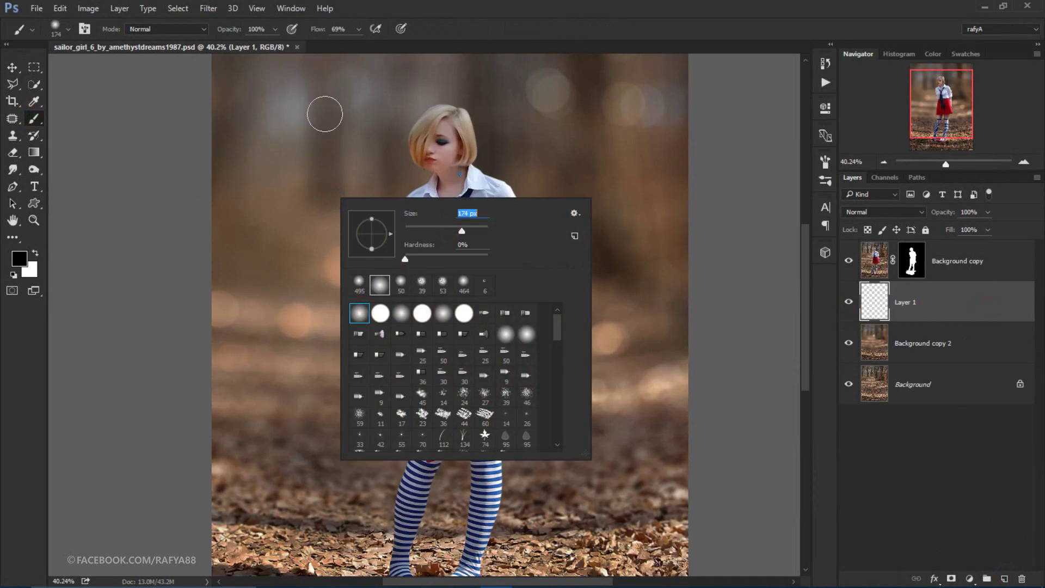
pyautogui.moveTo(318, 29); pyautogui.dragTo(329, 29)
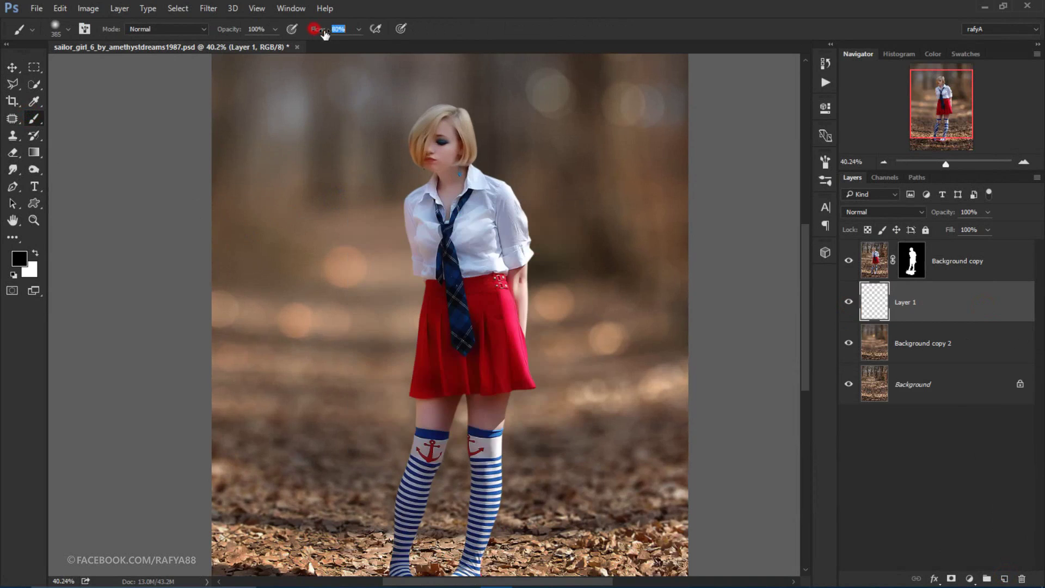
# - Choose a brightened tan foreground colour and paint a soft spot on the upper background
pyautogui.click(22, 259)
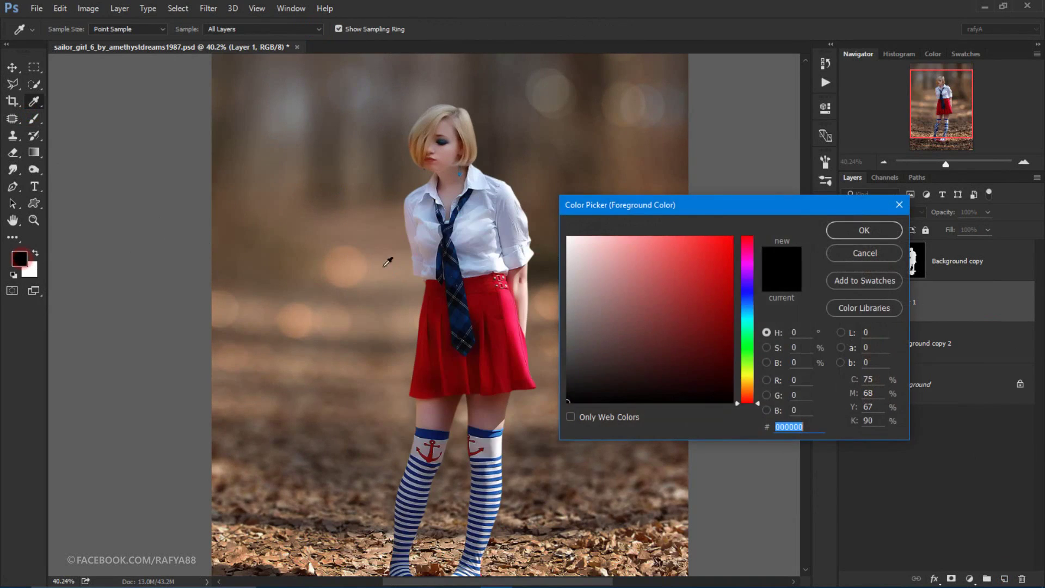
pyautogui.click(346, 259)
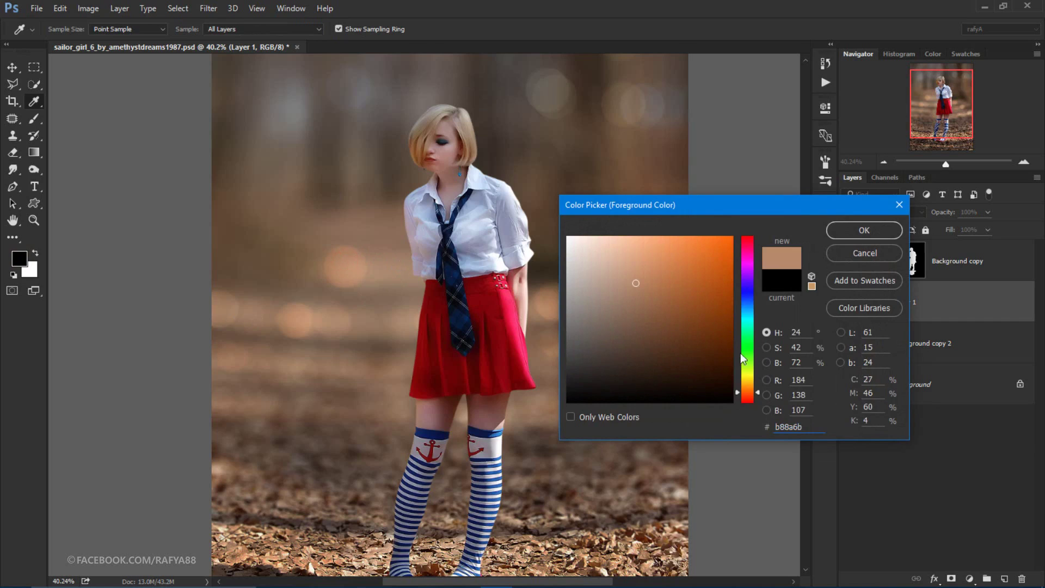
pyautogui.click(746, 387)
pyautogui.moveTo(642, 256); pyautogui.dragTo(637, 273)
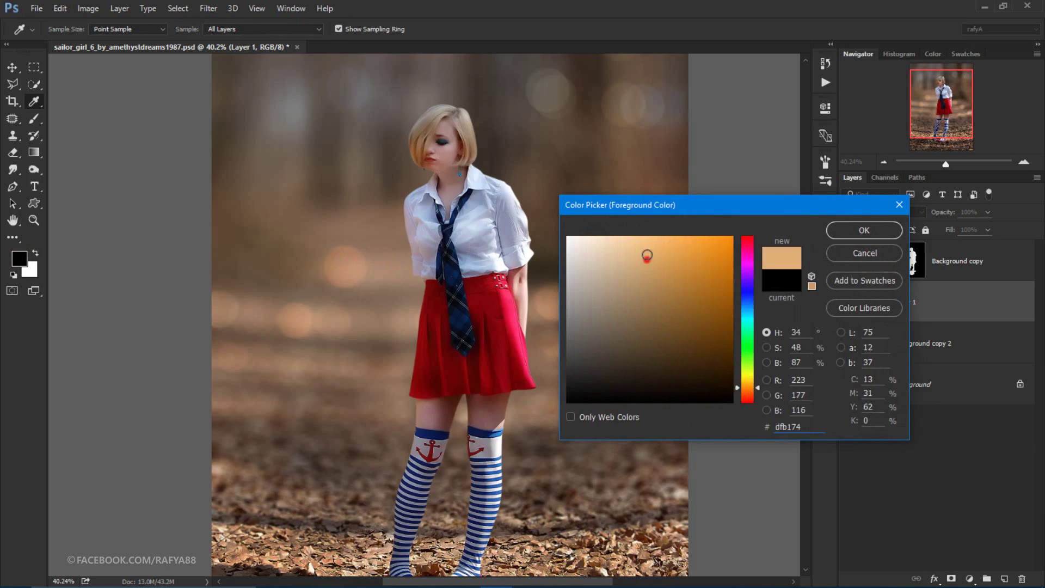
pyautogui.click(864, 229)
pyautogui.press('b')
pyautogui.click(354, 170)
# - Scale the tan spot up with Ctrl+T into a large glow over the upper background
pyautogui.scroll(-3, 487, 273)
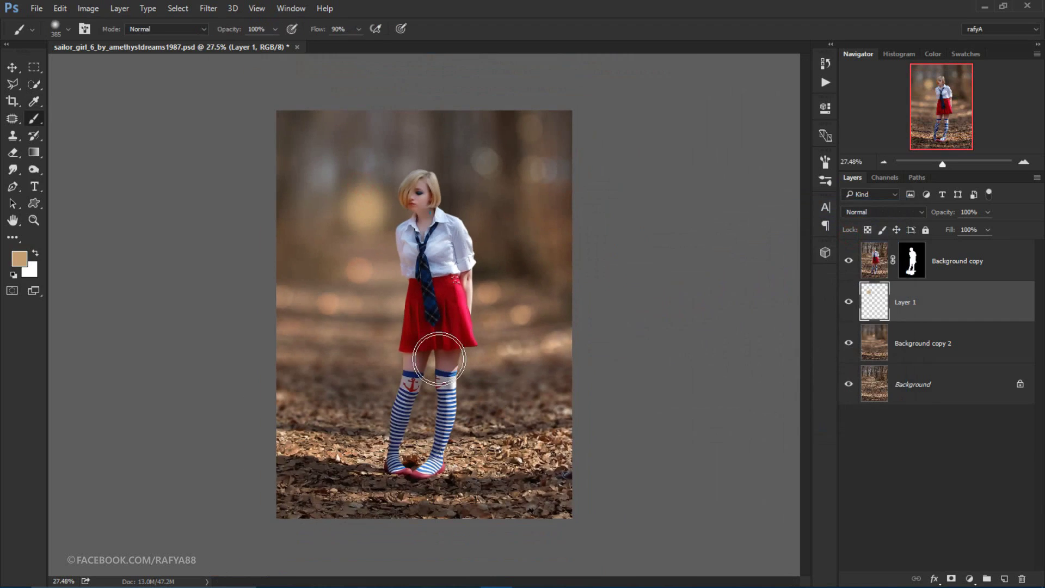
pyautogui.hotkey('ctrl', 't')
pyautogui.moveTo(417, 262); pyautogui.dragTo(655, 490)
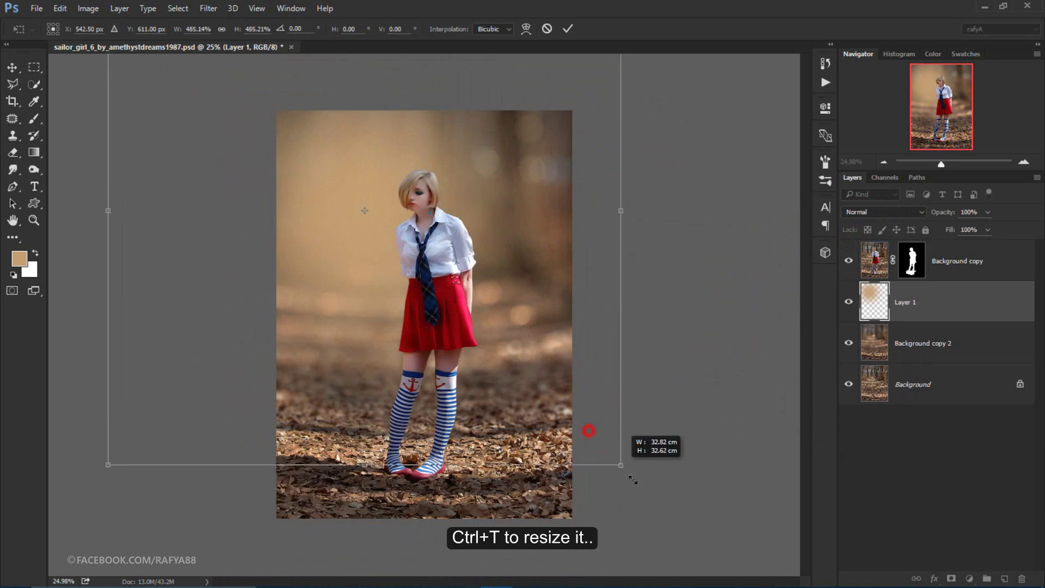
pyautogui.click(568, 29)
# - Blend Layer 1 as Hard Light at 37% opacity, then pick a brighter orange colour
pyautogui.press('b')
pyautogui.scroll(2, 430, 234)
pyautogui.click(882, 212)
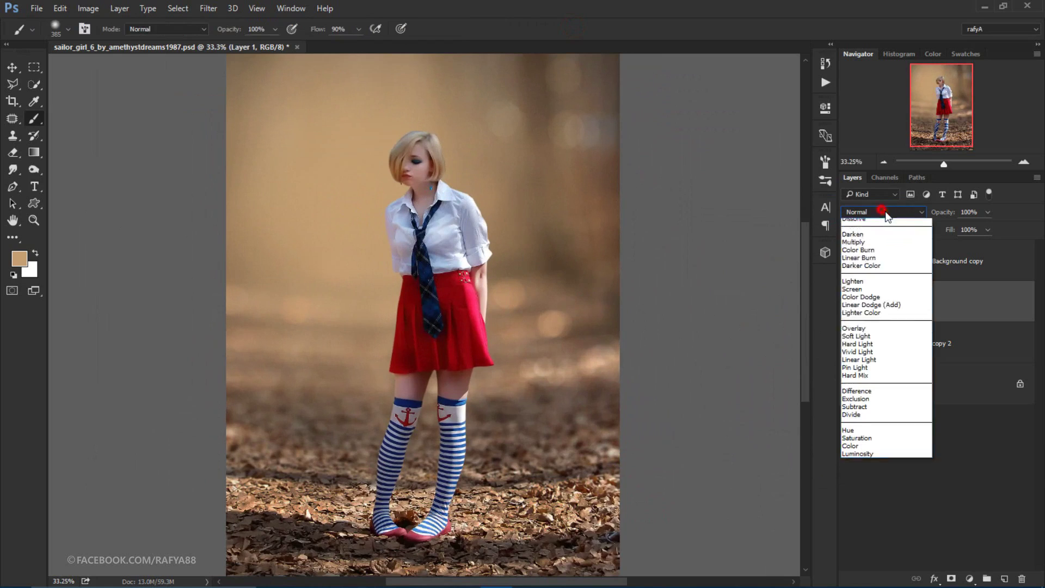
pyautogui.click(913, 356)
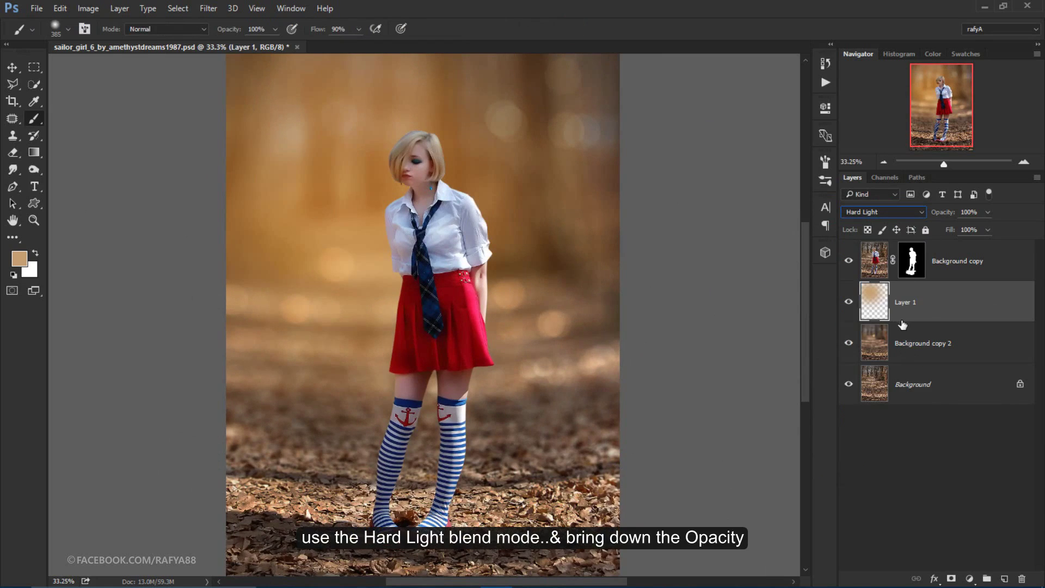
pyautogui.moveTo(952, 217); pyautogui.dragTo(916, 218)
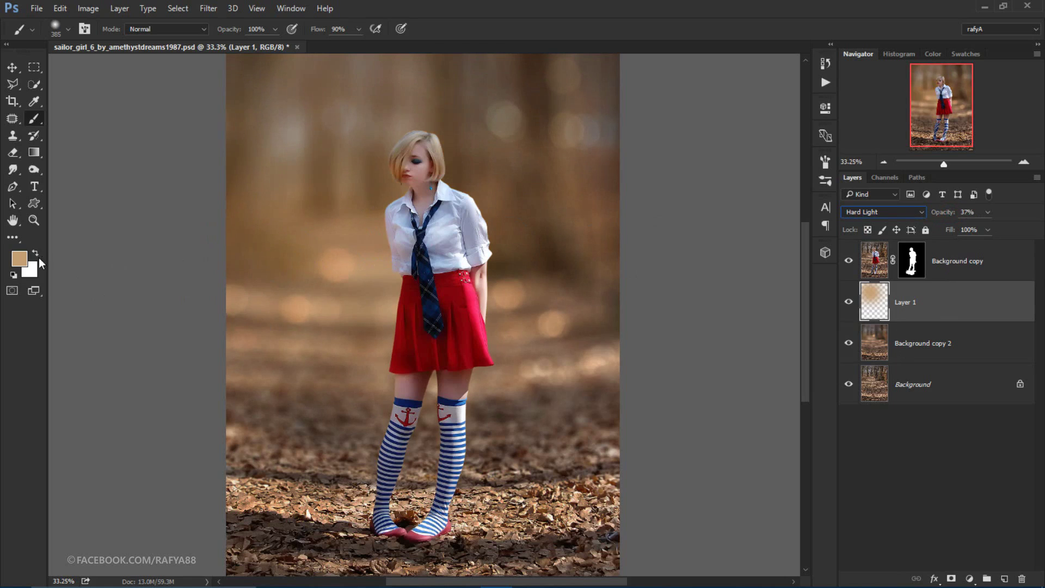
pyautogui.click(19, 258)
pyautogui.click(671, 253)
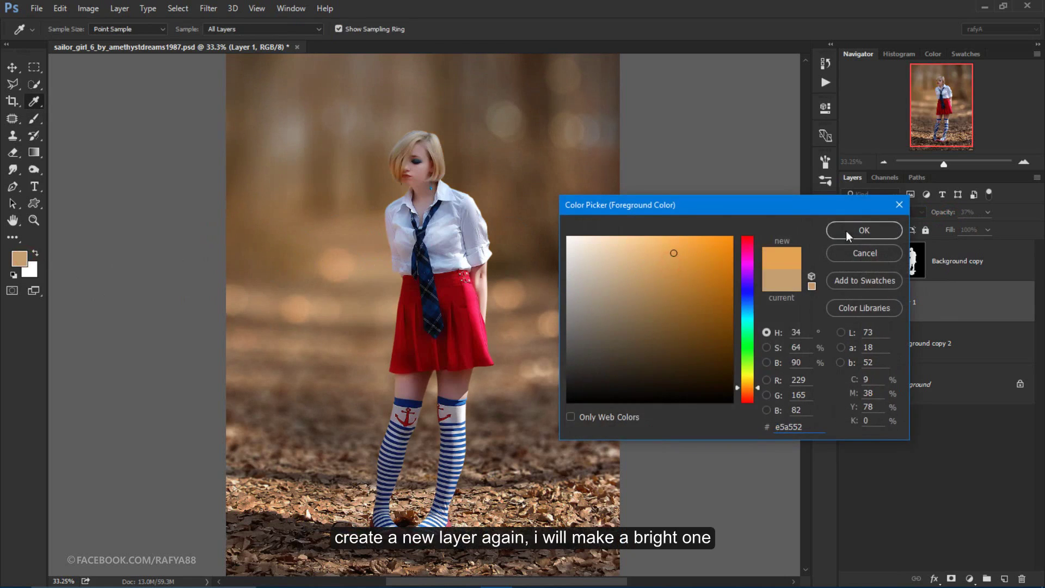
# - On a new layer, paint a soft orange spot left of the head and enlarge it
pyautogui.click(864, 230)
pyautogui.press('b')
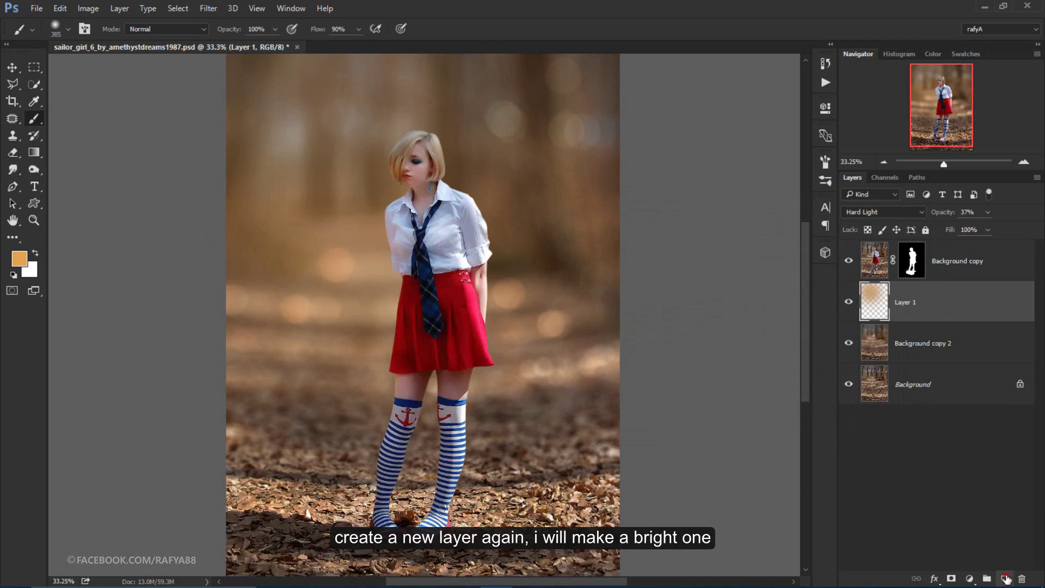
pyautogui.click(1006, 578)
pyautogui.click(319, 193)
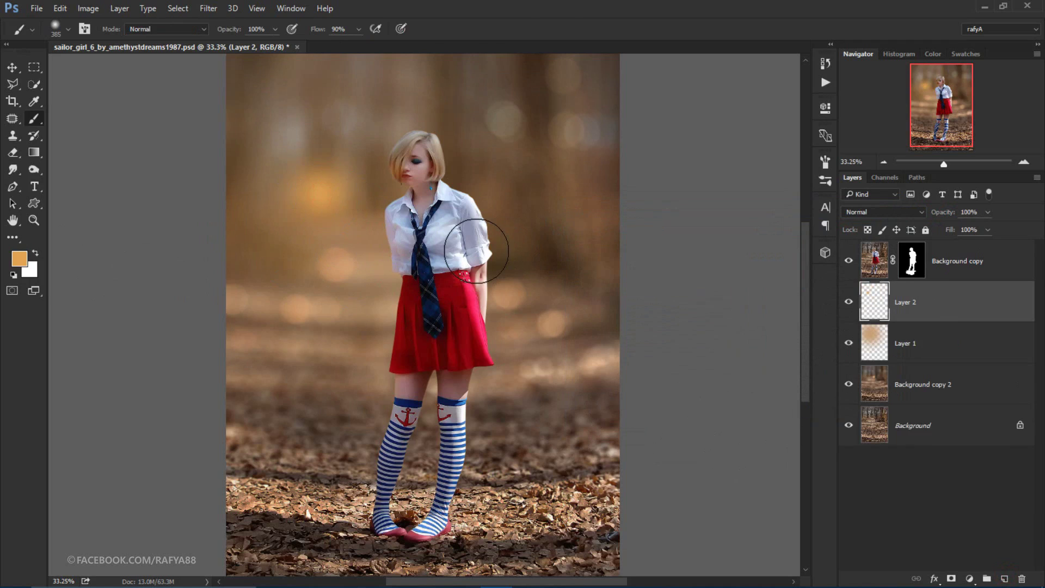
pyautogui.hotkey('ctrl', 't')
pyautogui.moveTo(387, 263); pyautogui.dragTo(478, 303)
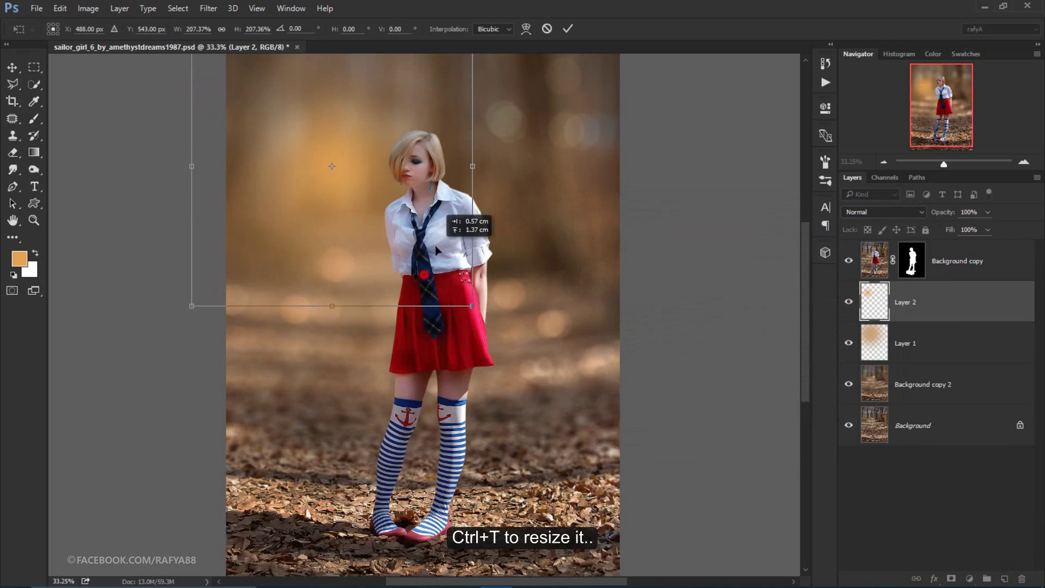
pyautogui.press('Return')
# - Set Layer 2 to Screen and scale the orange glow up across the forest
pyautogui.click(901, 212)
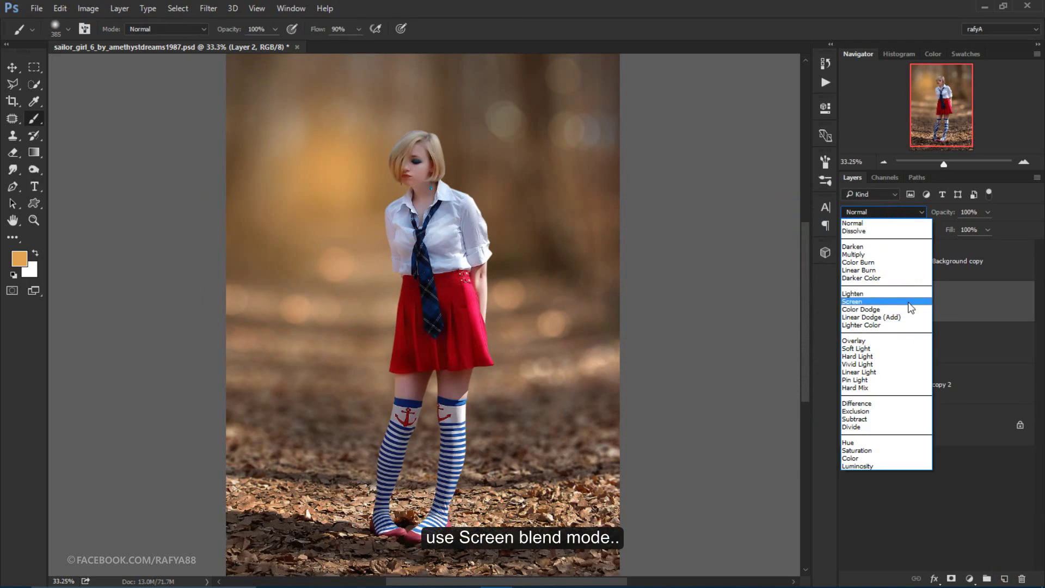
pyautogui.click(908, 302)
pyautogui.hotkey('ctrl', 't')
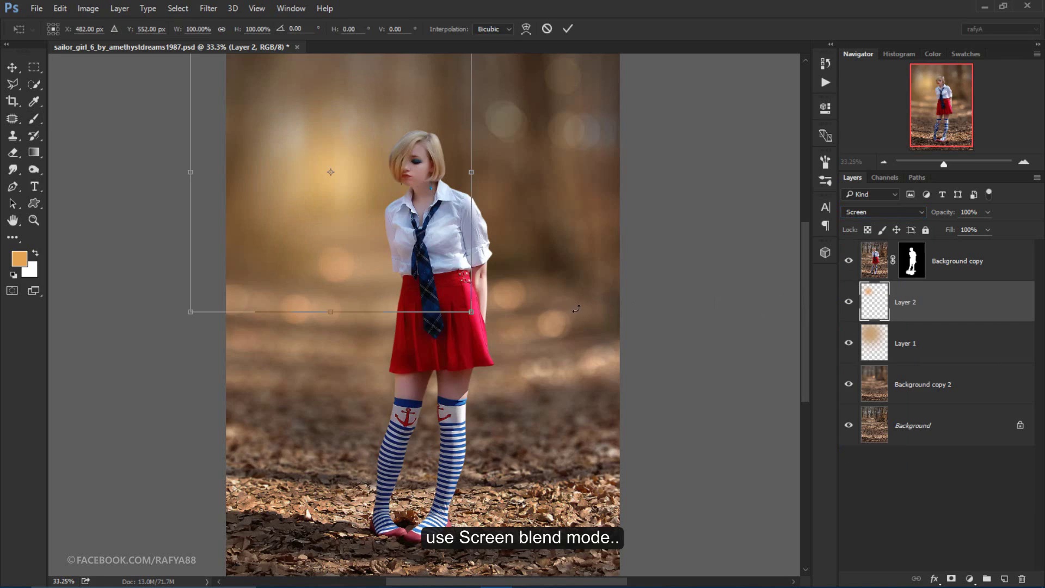
pyautogui.moveTo(478, 311); pyautogui.dragTo(573, 452)
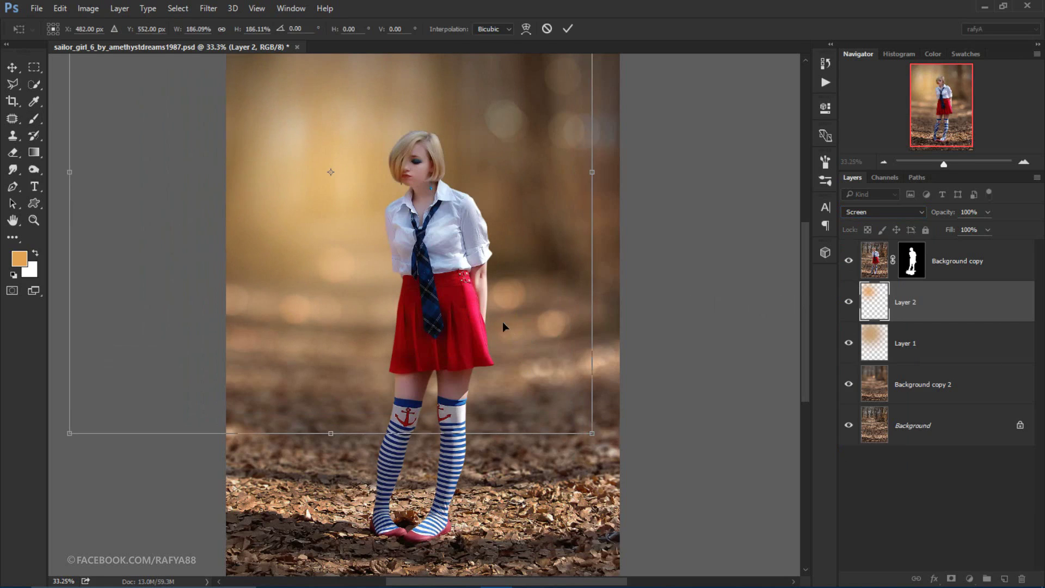
pyautogui.scroll(-2, 502, 322)
pyautogui.moveTo(539, 388); pyautogui.dragTo(626, 446)
pyautogui.moveTo(570, 376); pyautogui.dragTo(600, 385)
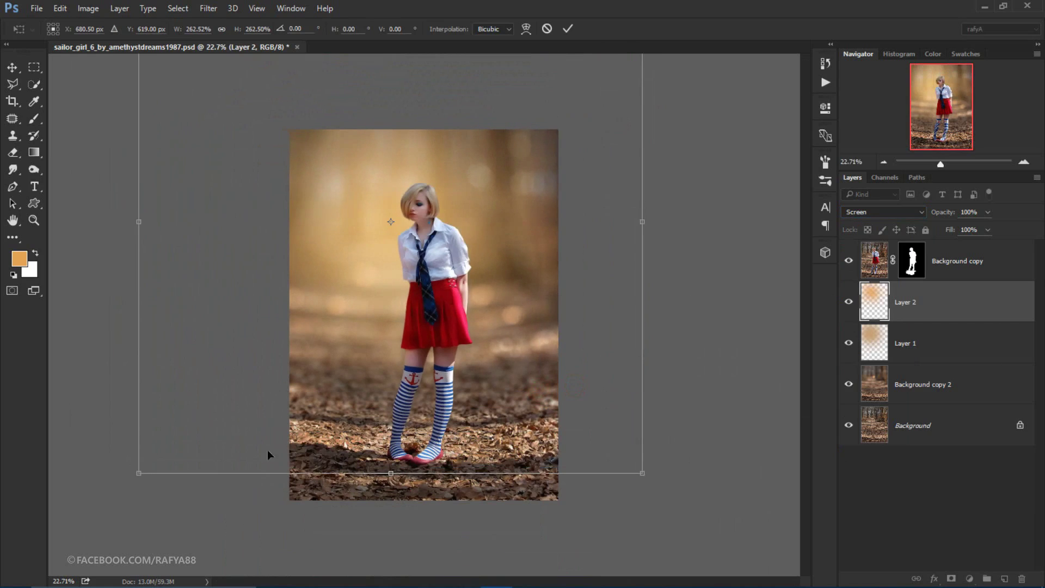
pyautogui.moveTo(139, 471); pyautogui.dragTo(124, 492)
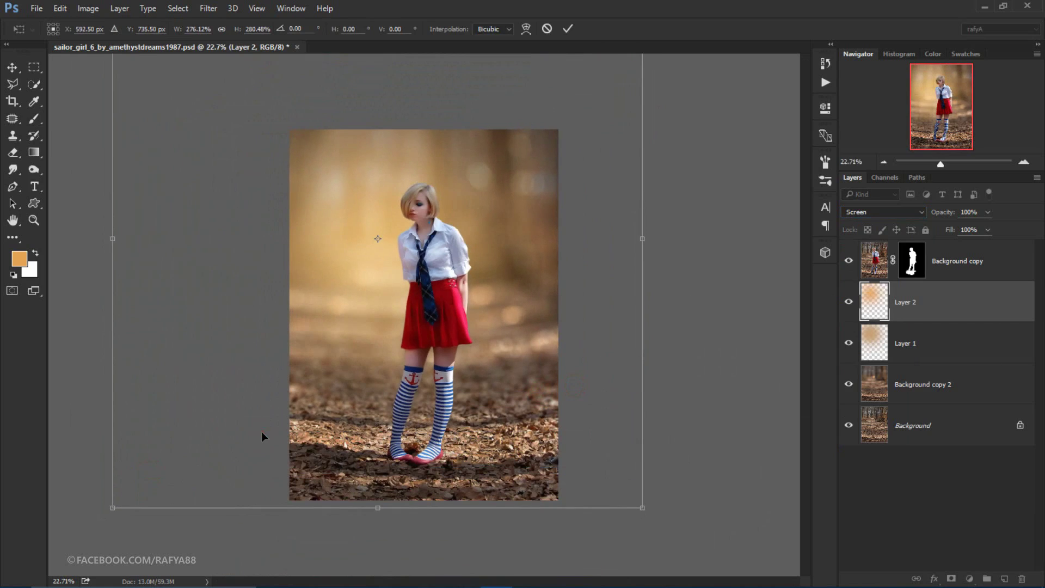
pyautogui.moveTo(654, 222); pyautogui.dragTo(678, 224)
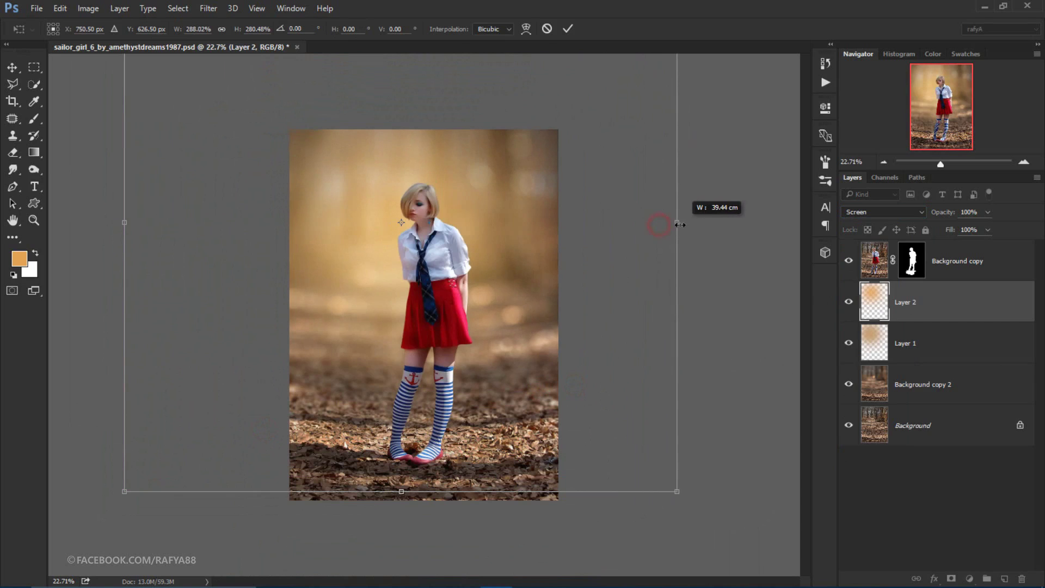
pyautogui.click(569, 32)
# - Lower Layer 2's opacity to 88%
pyautogui.click(938, 338)
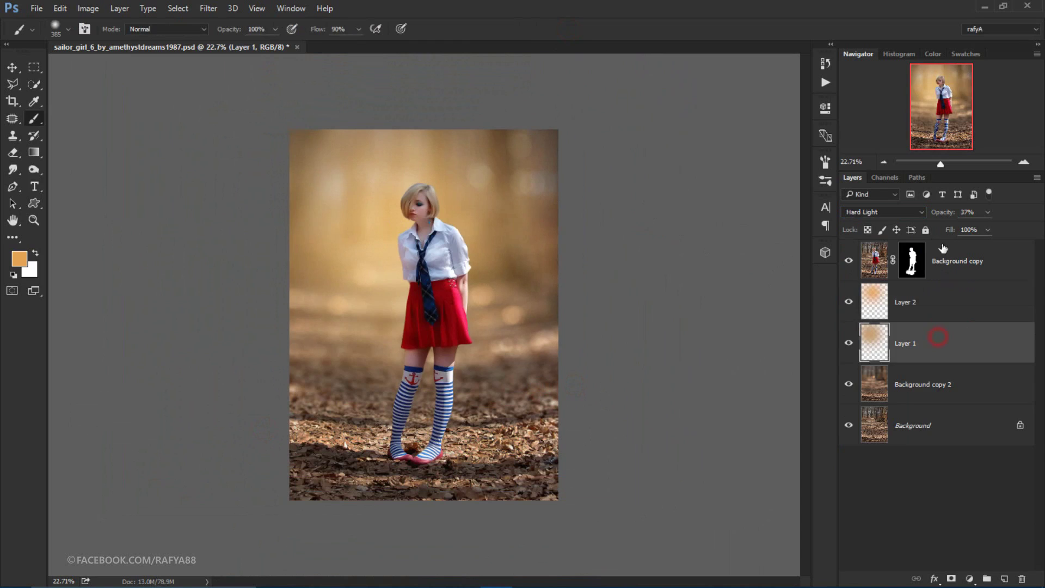
pyautogui.click(936, 298)
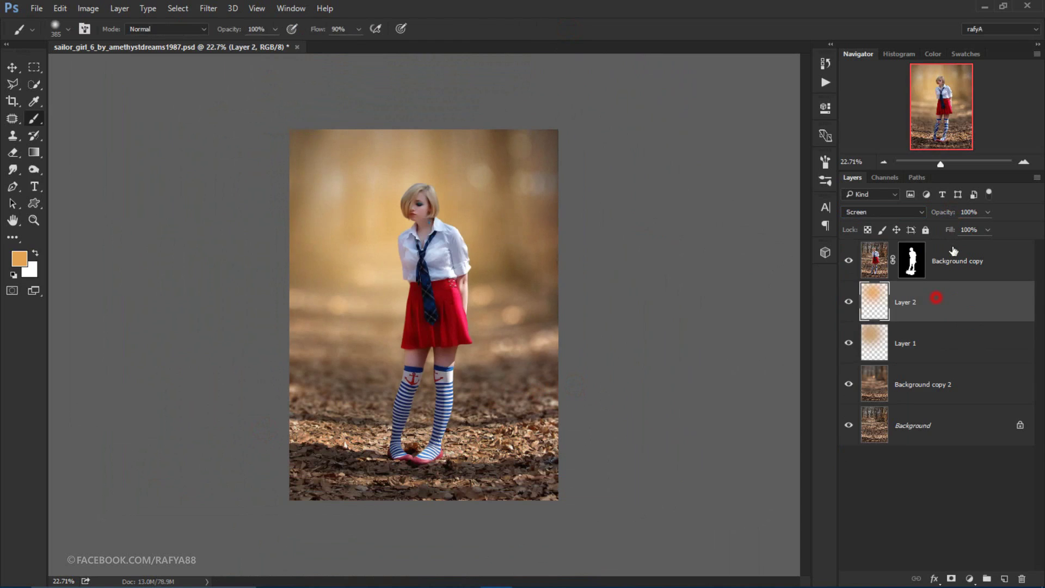
pyautogui.moveTo(948, 211); pyautogui.dragTo(944, 211)
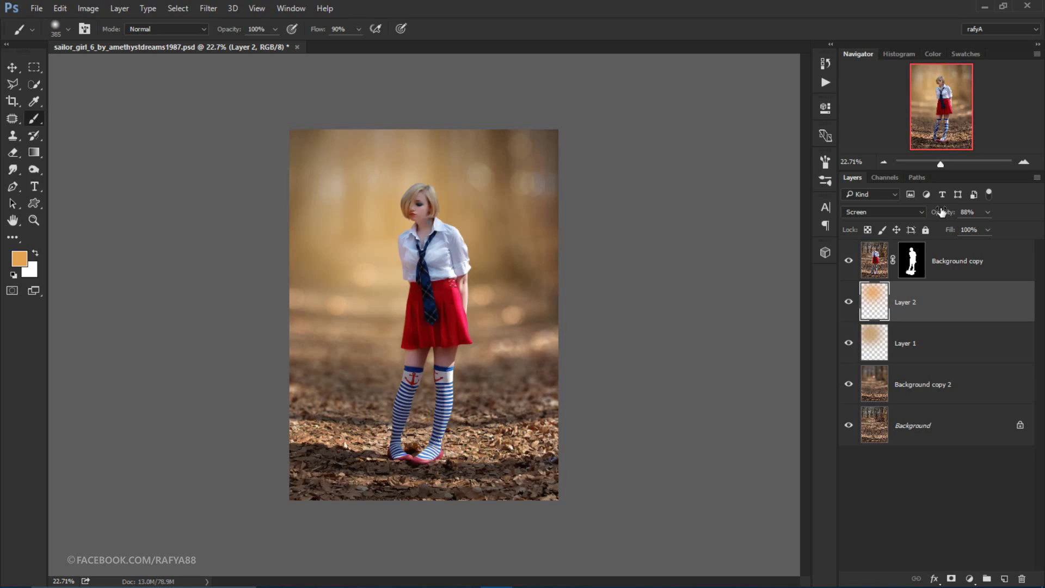
# - Toggle the glow layers to compare them, then target the girl's Background copy layer
pyautogui.scroll(1, 518, 338)
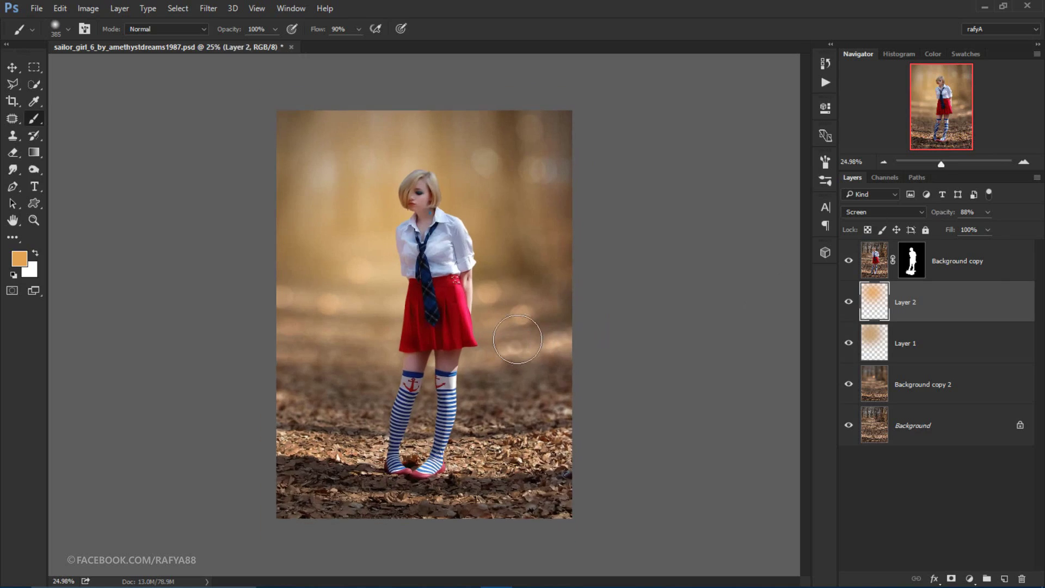
pyautogui.click(1010, 261)
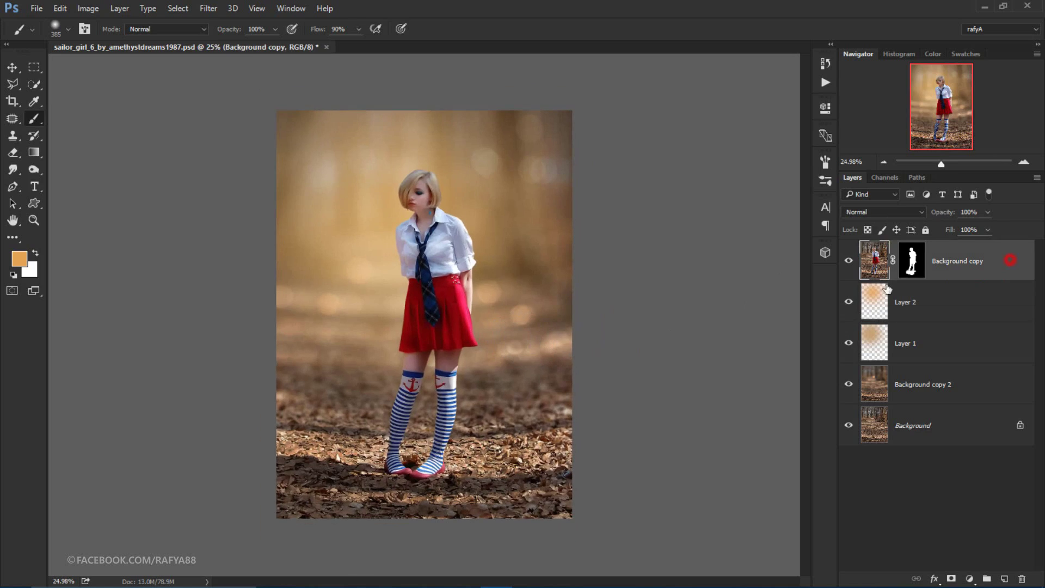
pyautogui.click(847, 298)
pyautogui.click(847, 301)
pyautogui.click(848, 343)
pyautogui.scroll(1, 536, 211)
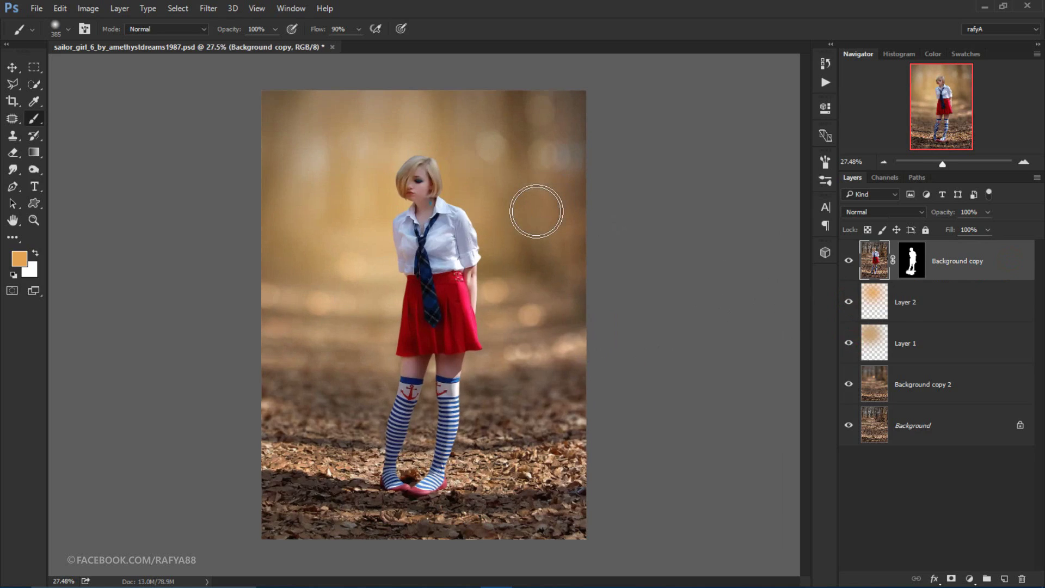
pyautogui.scroll(2, 430, 140)
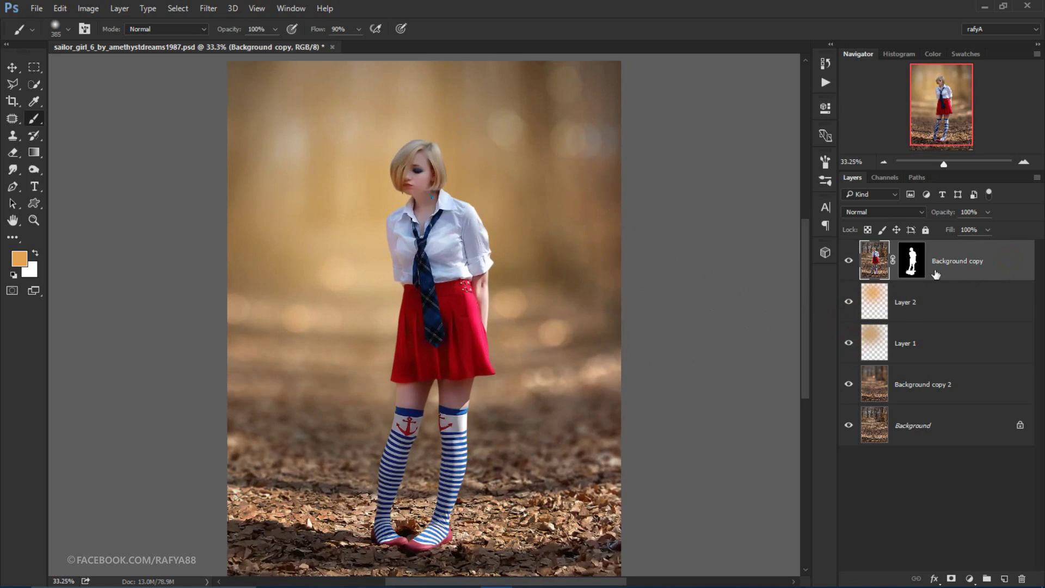
pyautogui.click(967, 270)
# - Add Layer 3 clipped to the girl's Background copy and fill it with 50% Gray
pyautogui.click(1006, 579)
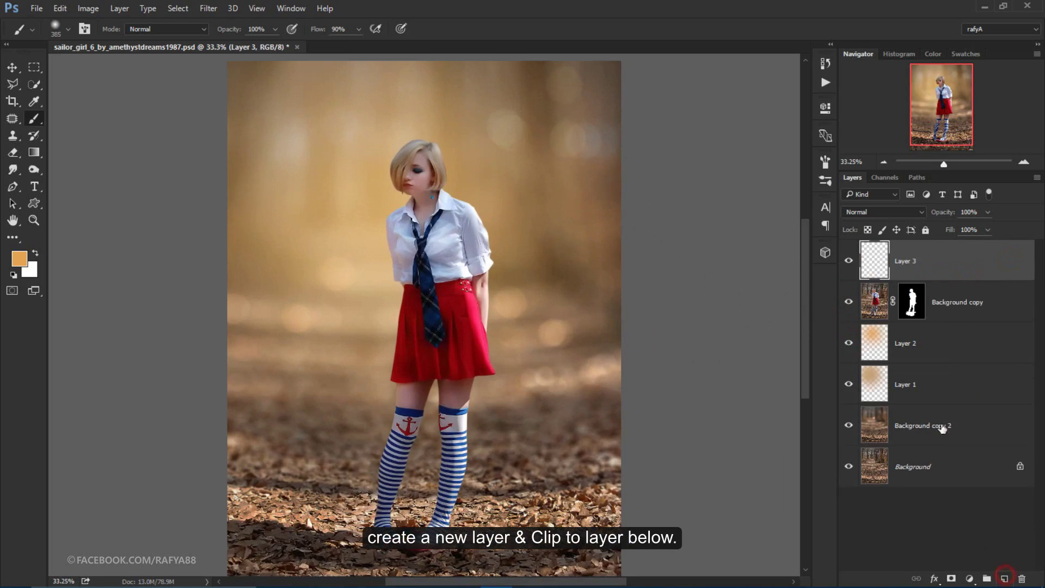
pyautogui.rightClick(963, 266)
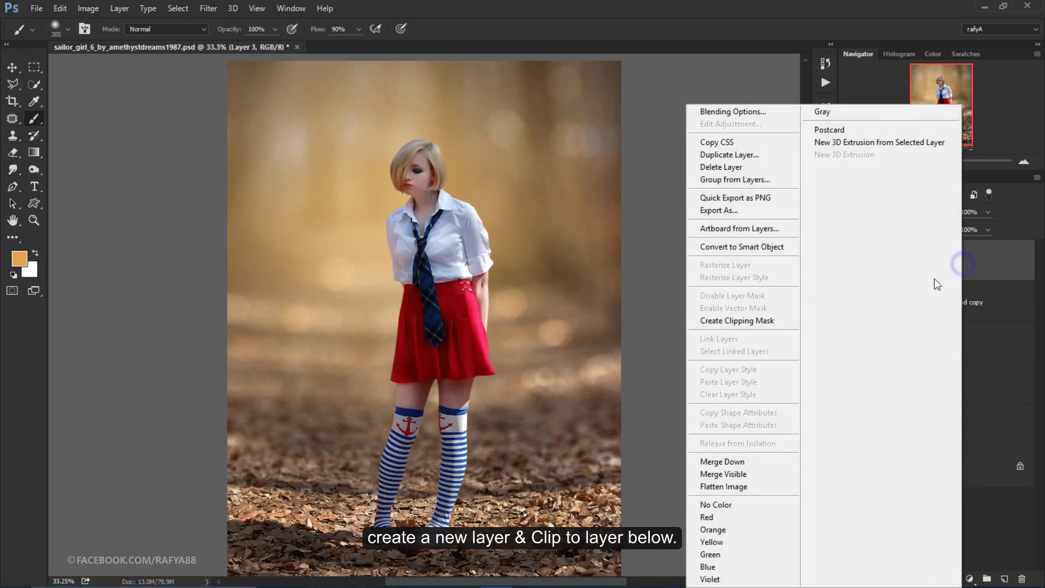
pyautogui.click(779, 323)
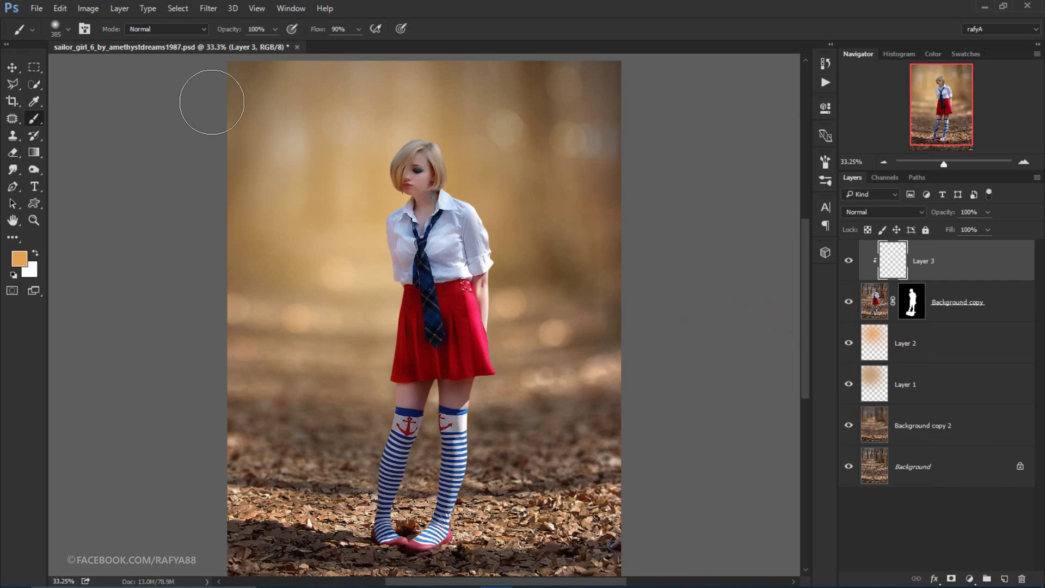
pyautogui.hotkey('shift', 'F5')
pyautogui.click(590, 201)
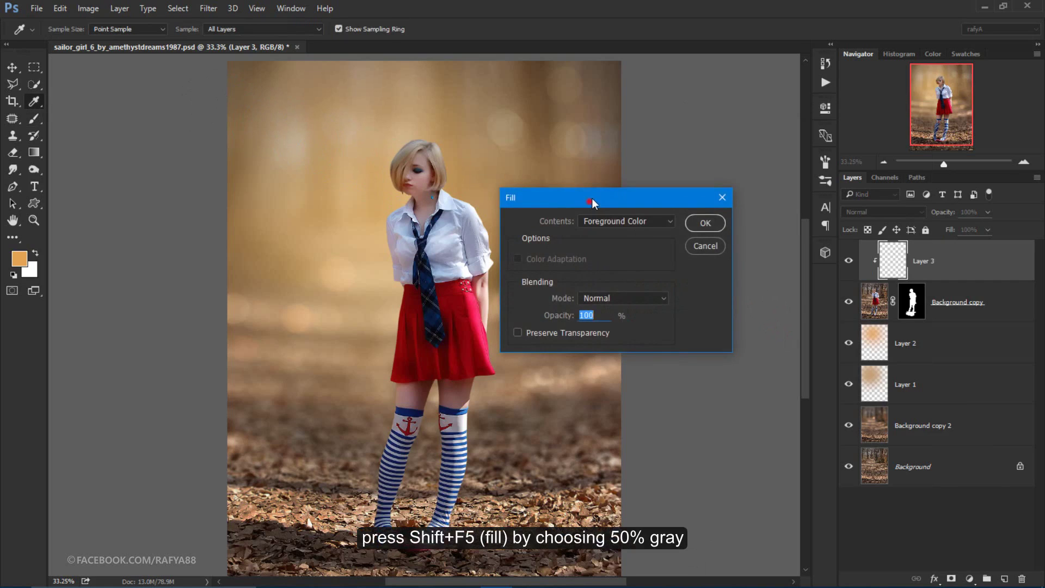
pyautogui.moveTo(592, 198); pyautogui.dragTo(599, 190)
pyautogui.click(622, 211)
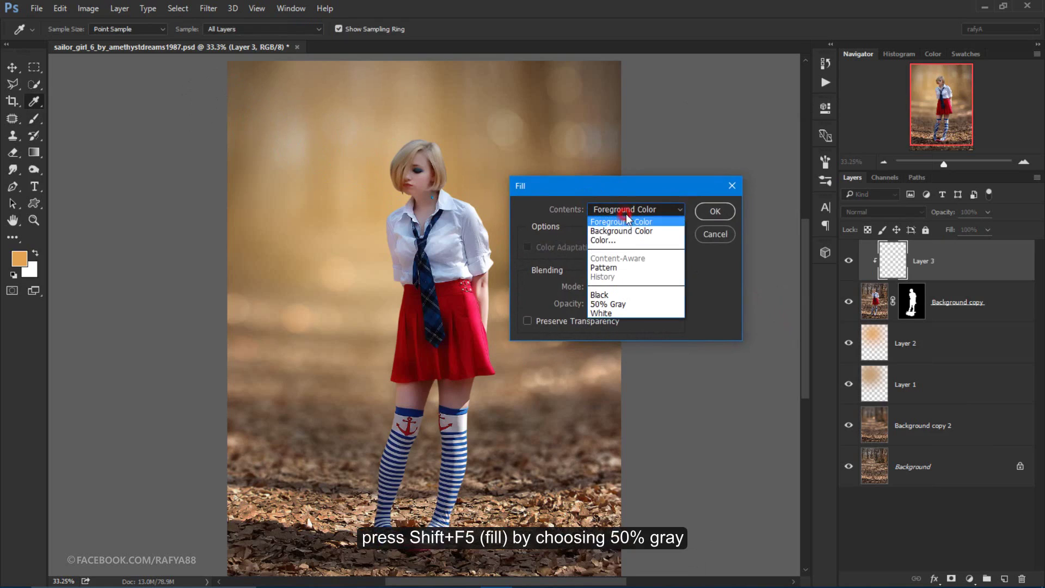
pyautogui.click(668, 304)
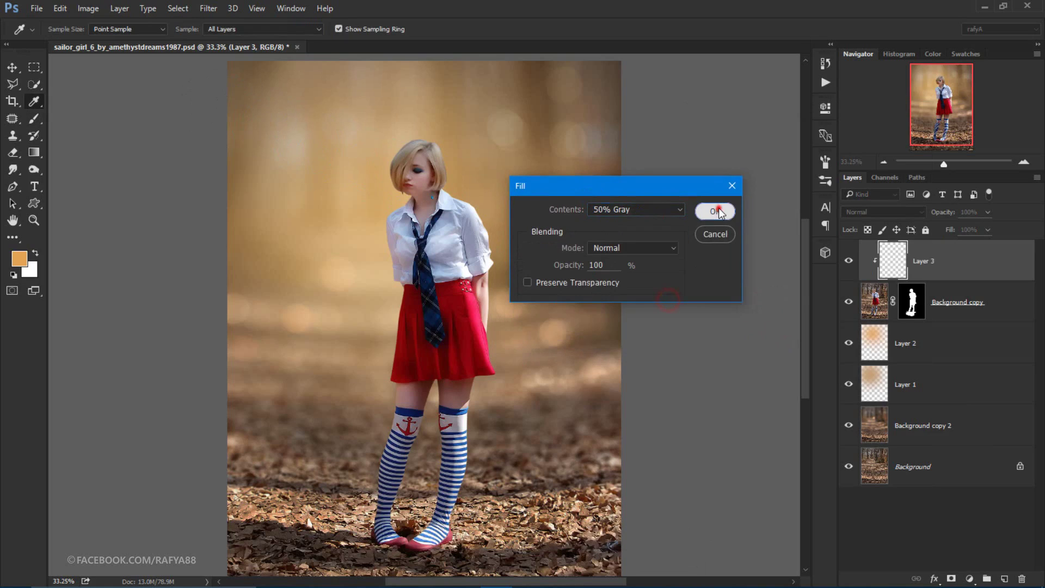
pyautogui.click(715, 212)
# - Set Layer 3's blend mode to Overlay
pyautogui.press('b')
pyautogui.click(869, 211)
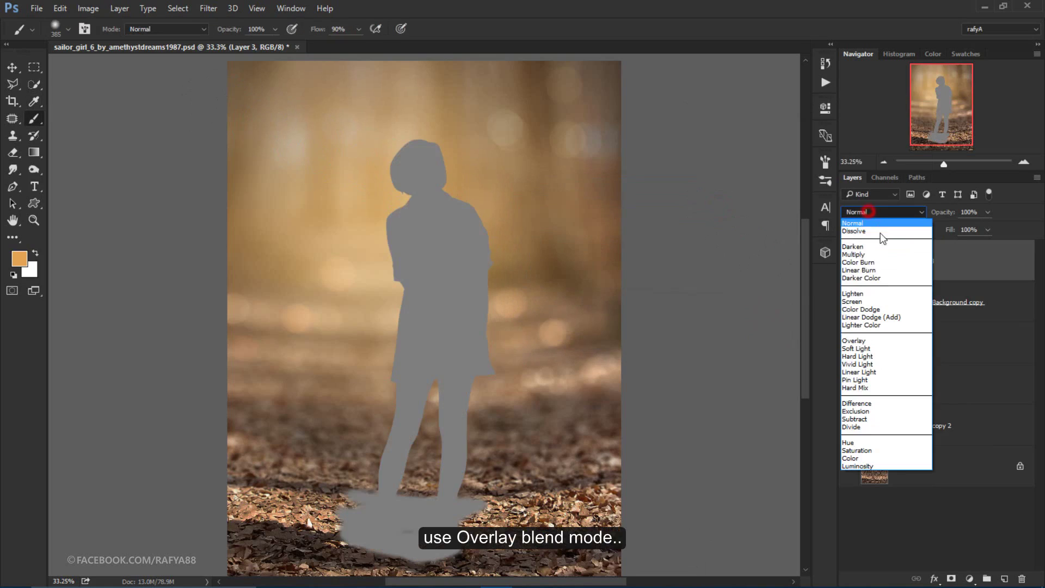
pyautogui.click(900, 338)
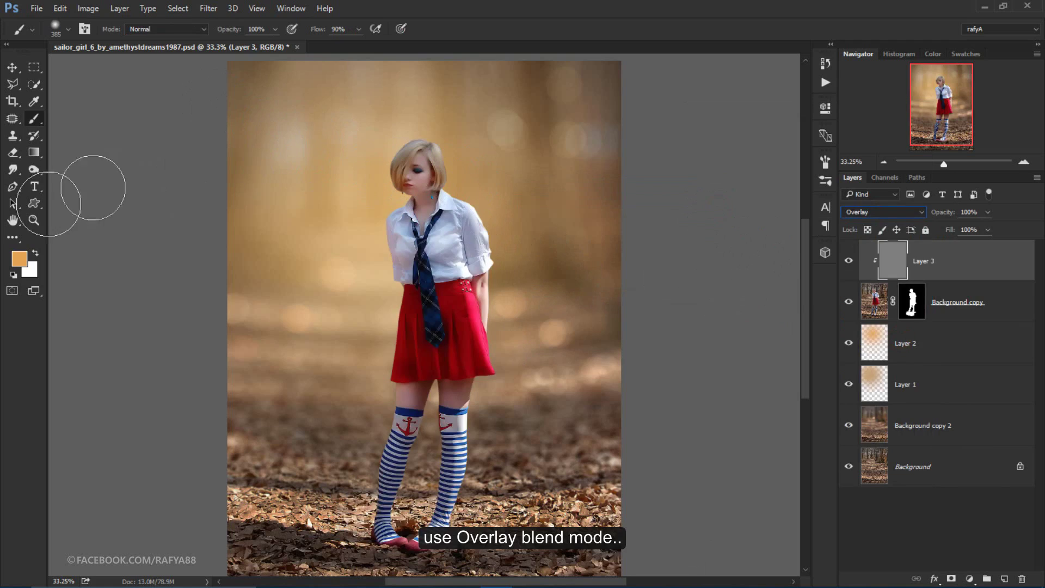
pyautogui.click(36, 171)
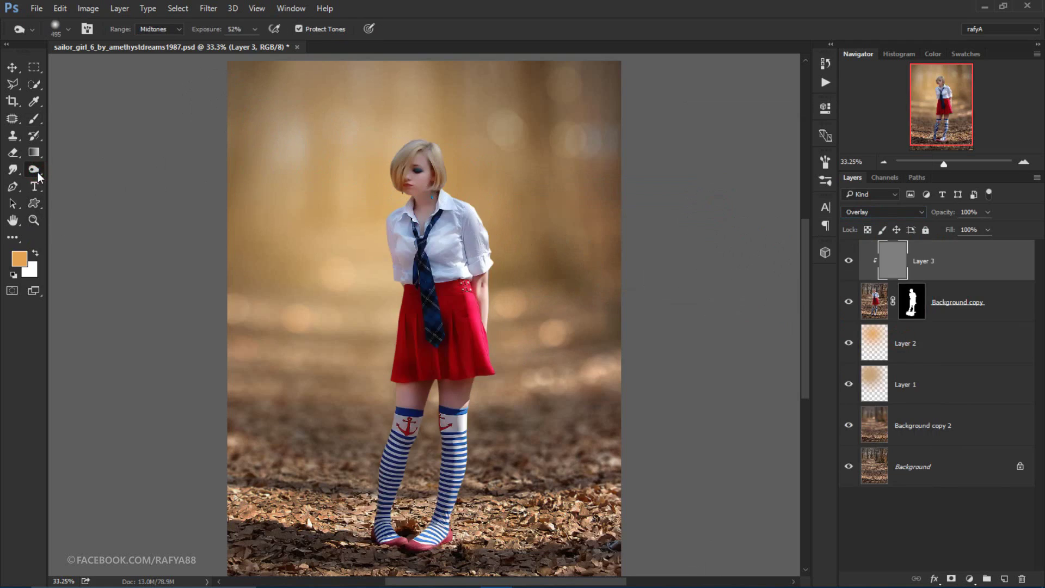
# - Pick the Burn tool and set its brush size to 94 px
pyautogui.click(38, 174)
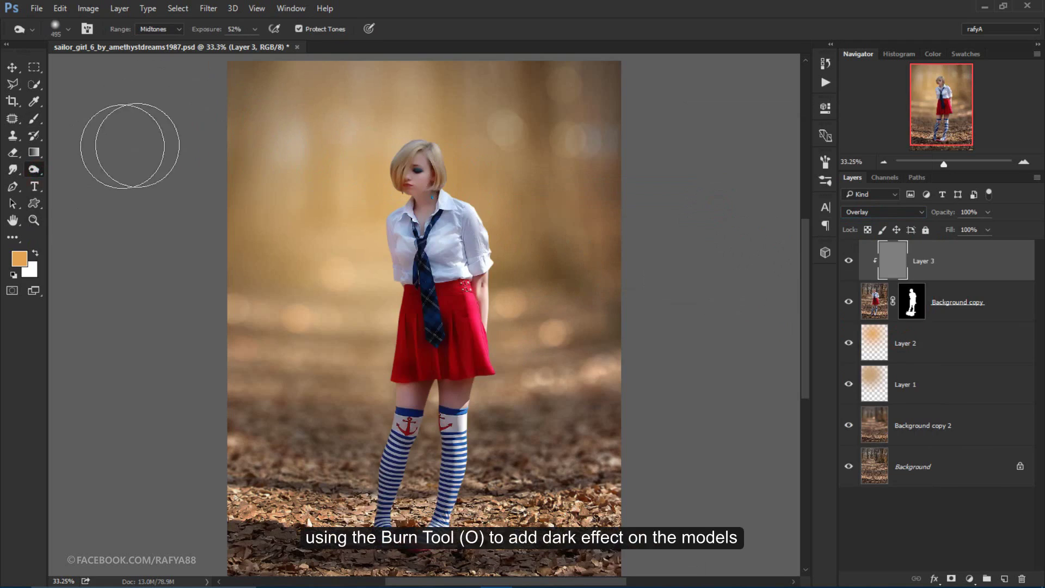
pyautogui.scroll(1, 392, 145)
pyautogui.scroll(3, 424, 158)
pyautogui.scroll(3, 458, 171)
pyautogui.scroll(1, 458, 171)
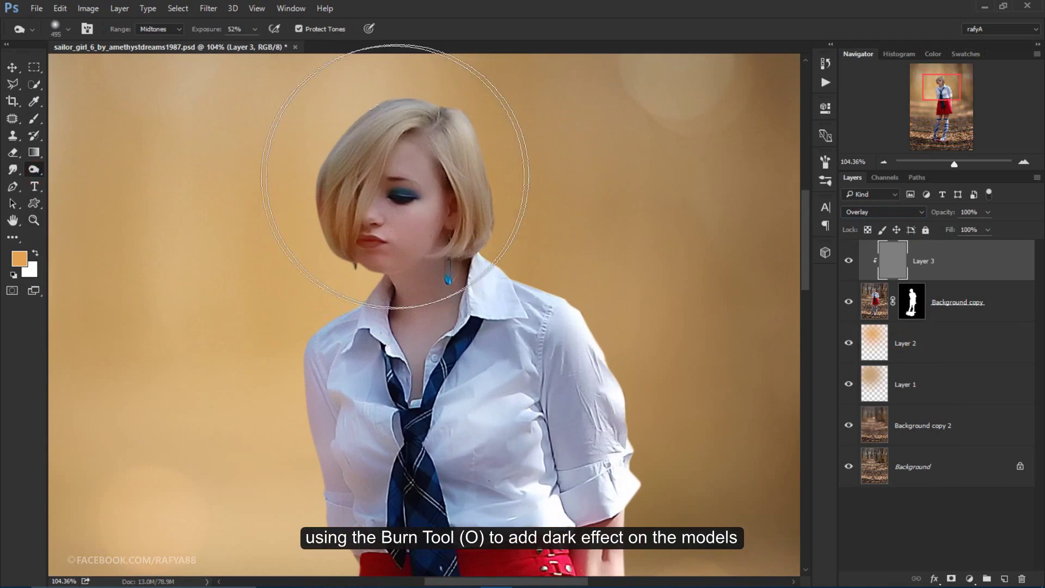
pyautogui.scroll(1, 416, 179)
pyautogui.moveTo(529, 236); pyautogui.dragTo(503, 149)
pyautogui.rightClick(595, 198)
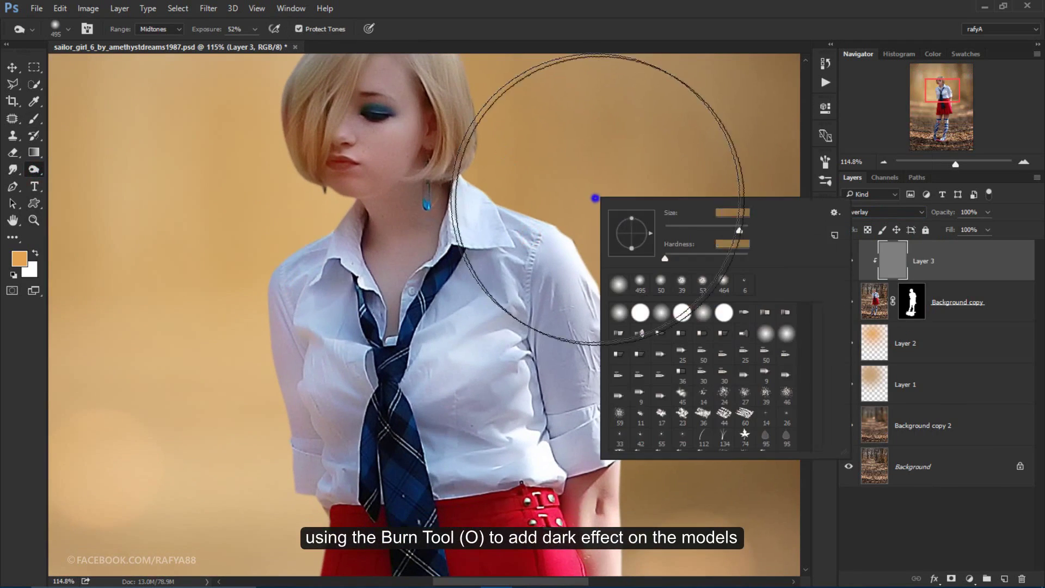
pyautogui.moveTo(706, 235); pyautogui.dragTo(698, 228)
pyautogui.click(620, 17)
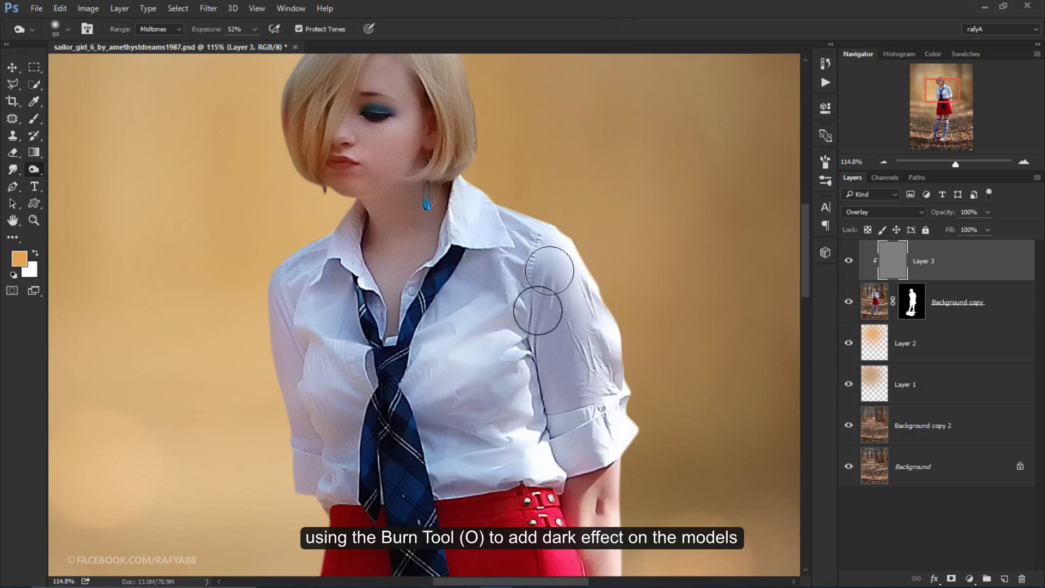
# - Darken the blouse sleeve, the skirt near the tie, the hem and between the legs
pyautogui.moveTo(532, 305); pyautogui.dragTo(517, 319)
pyautogui.moveTo(545, 373)
pyautogui.mouseDown()
pyautogui.moveTo(574, 533)
pyautogui.moveTo(568, 507)
pyautogui.mouseUp()
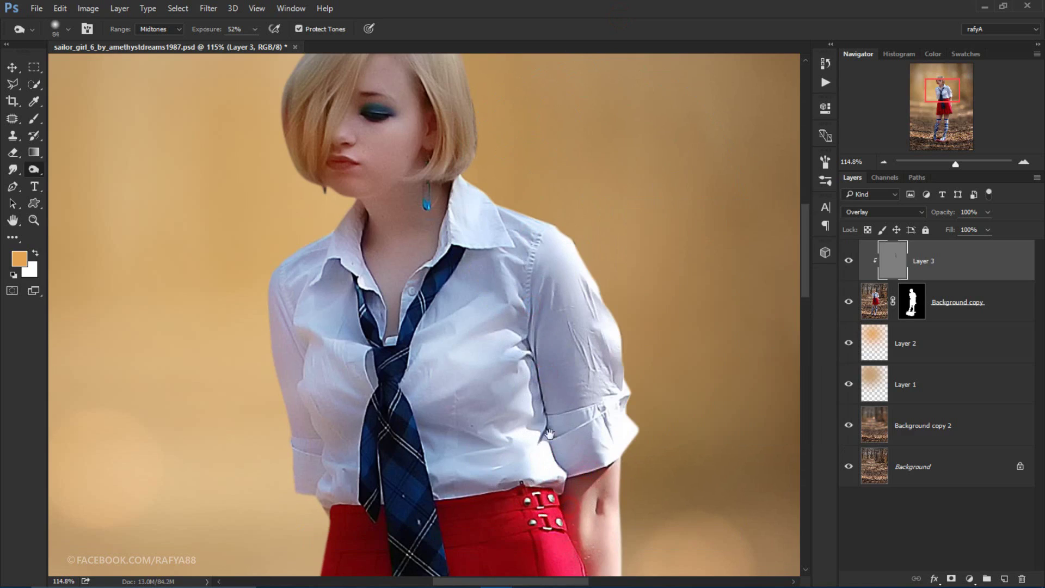
pyautogui.moveTo(501, 444)
pyautogui.mouseDown()
pyautogui.moveTo(434, 483)
pyautogui.moveTo(345, 420)
pyautogui.moveTo(334, 455)
pyautogui.moveTo(355, 502)
pyautogui.mouseUp()
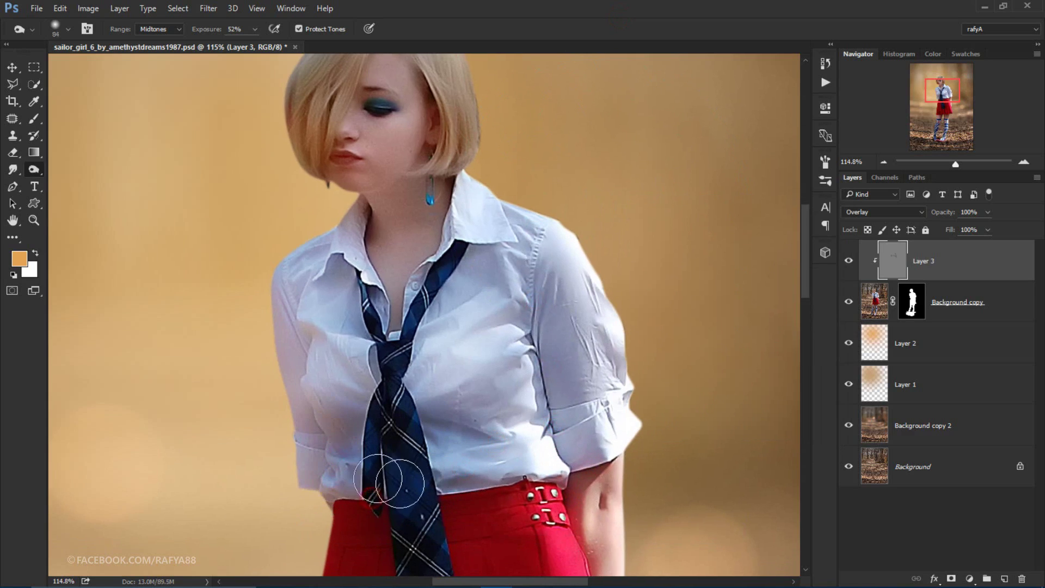
pyautogui.scroll(-5, 396, 479)
pyautogui.moveTo(415, 327); pyautogui.dragTo(431, 369)
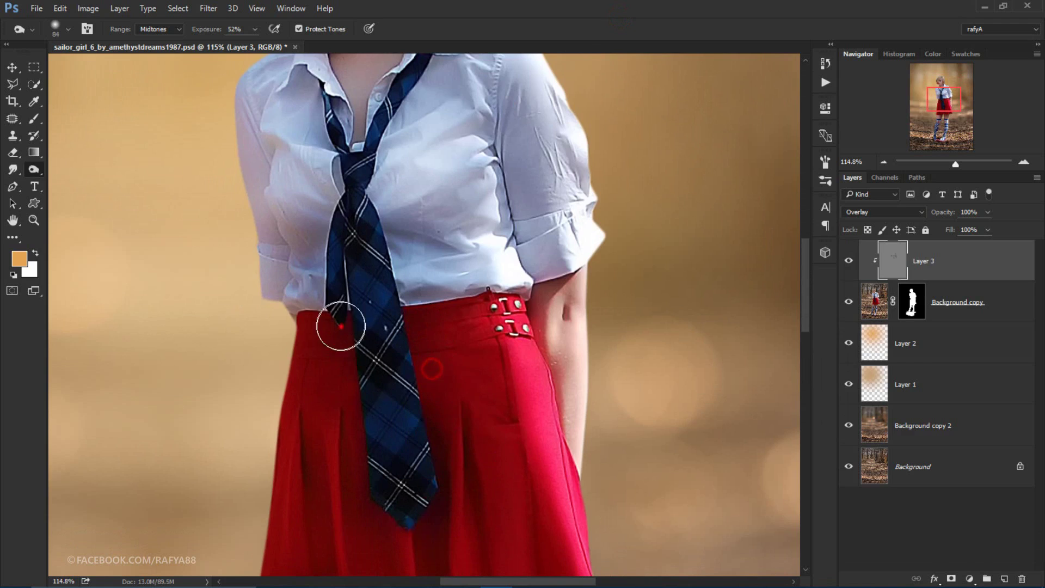
pyautogui.moveTo(338, 321)
pyautogui.mouseDown()
pyautogui.moveTo(420, 432)
pyautogui.moveTo(408, 256)
pyautogui.mouseUp()
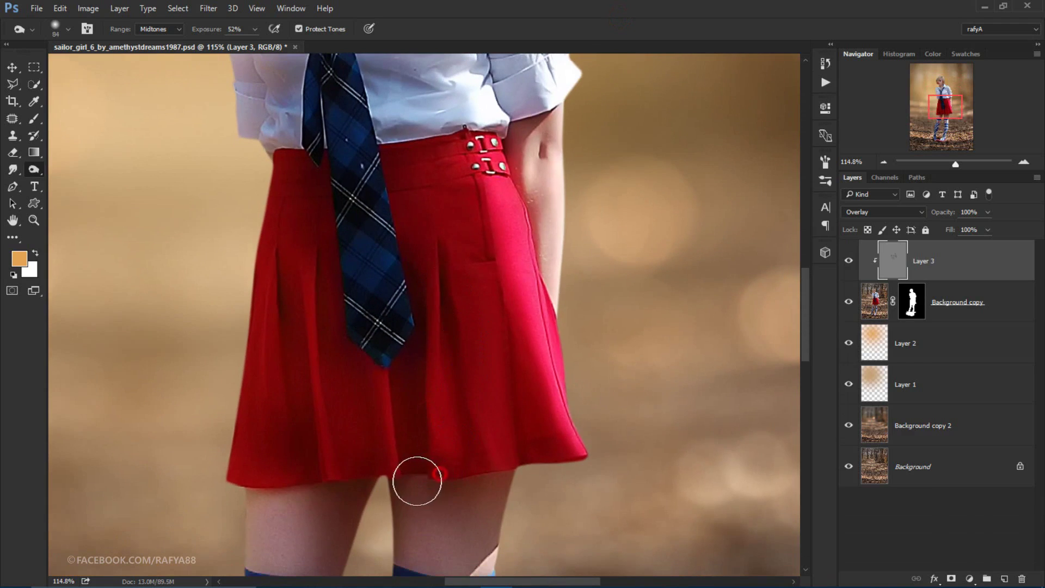
pyautogui.moveTo(420, 483); pyautogui.dragTo(481, 475)
pyautogui.click(337, 491)
pyautogui.moveTo(331, 493)
pyautogui.mouseDown()
pyautogui.moveTo(303, 479)
pyautogui.moveTo(467, 486)
pyautogui.mouseUp()
pyautogui.moveTo(403, 487)
pyautogui.mouseDown()
pyautogui.moveTo(417, 521)
pyautogui.moveTo(448, 493)
pyautogui.moveTo(443, 392)
pyautogui.moveTo(474, 467)
pyautogui.moveTo(484, 223)
pyautogui.mouseUp()
# - Darken the arm edge beside the skirt and the collar area
pyautogui.scroll(-1, 502, 345)
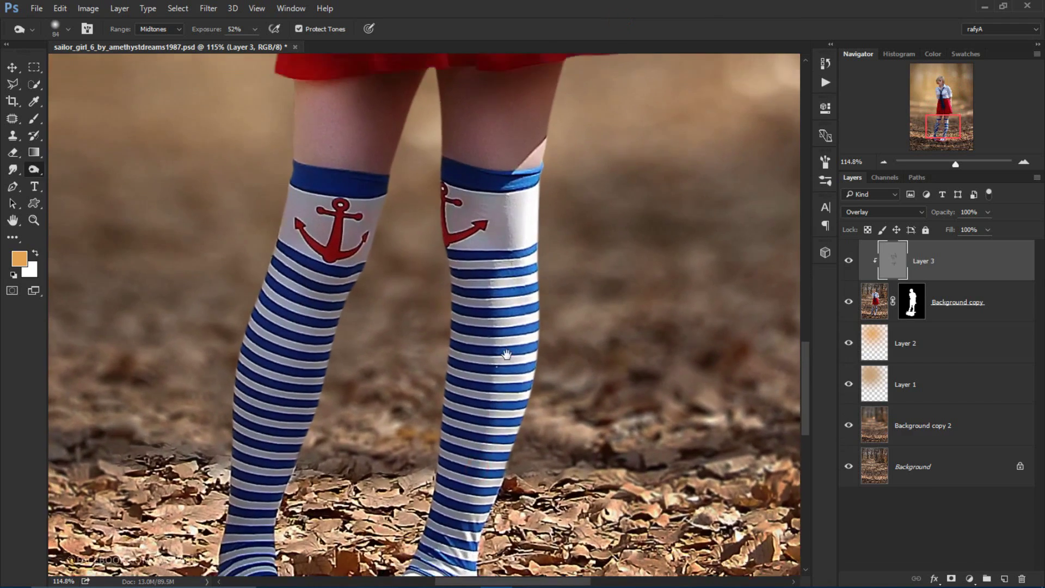
pyautogui.scroll(5, 506, 360)
pyautogui.scroll(4, 497, 434)
pyautogui.scroll(1, 544, 381)
pyautogui.moveTo(588, 340); pyautogui.dragTo(588, 460)
pyautogui.moveTo(513, 222); pyautogui.dragTo(519, 373)
pyautogui.moveTo(430, 274); pyautogui.dragTo(426, 210)
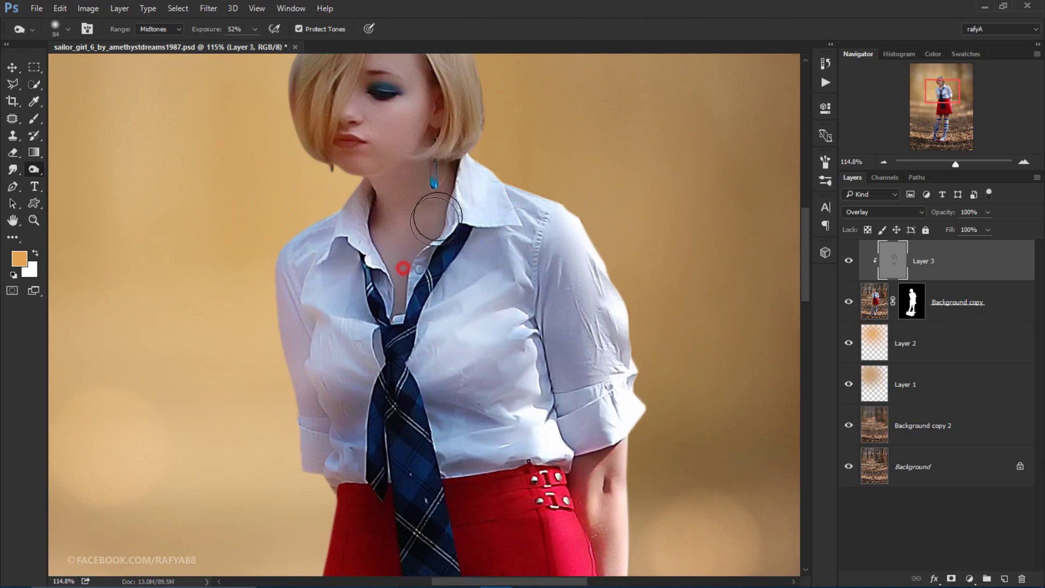
pyautogui.scroll(2, 430, 207)
pyautogui.scroll(2, 419, 305)
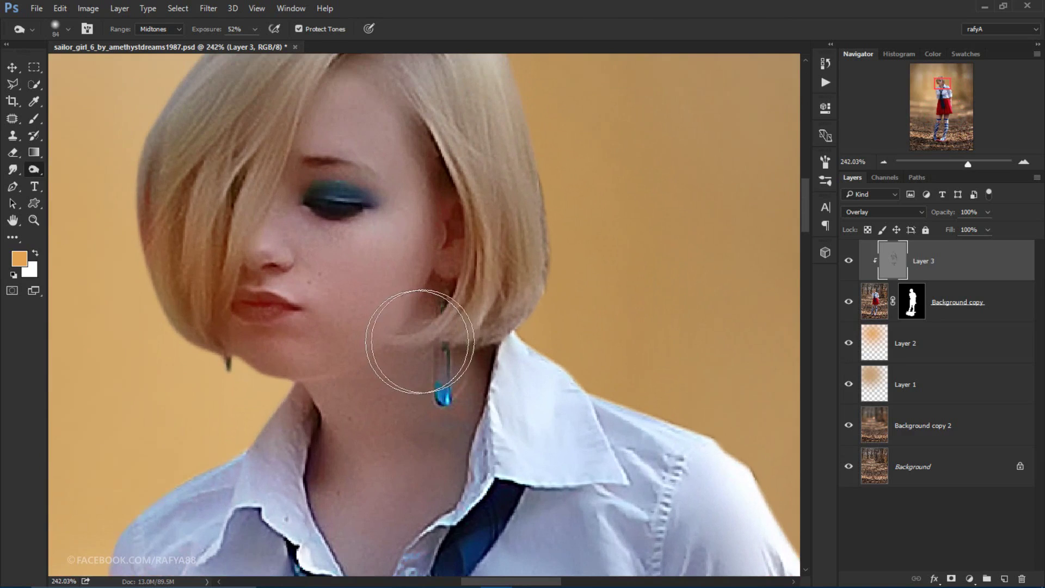
pyautogui.scroll(1, 438, 294)
# - Trace a Polygonal Lasso selection around the neck
pyautogui.click(14, 85)
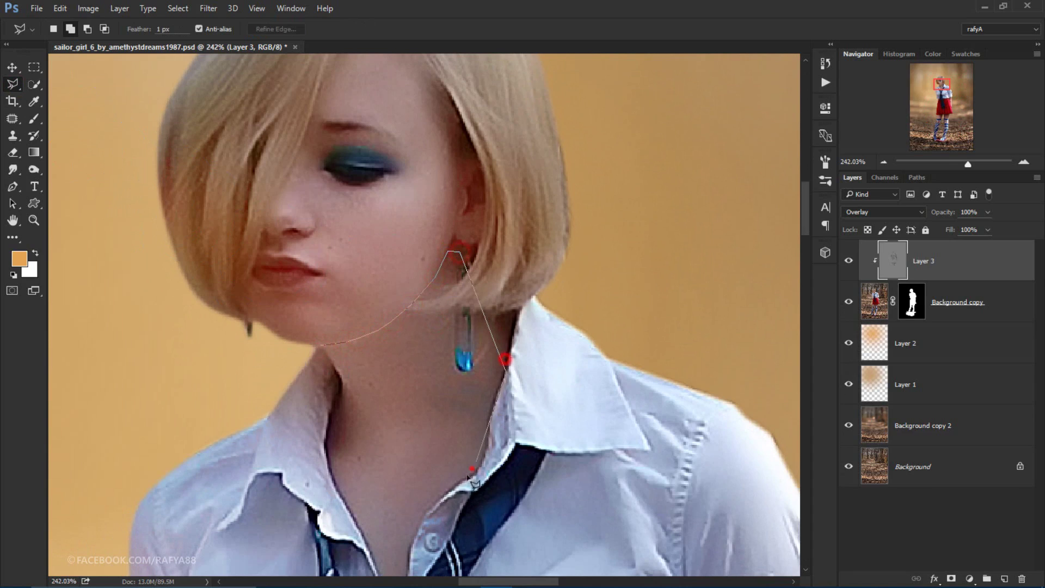
pyautogui.click(506, 370)
pyautogui.click(455, 482)
pyautogui.click(372, 481)
pyautogui.click(329, 449)
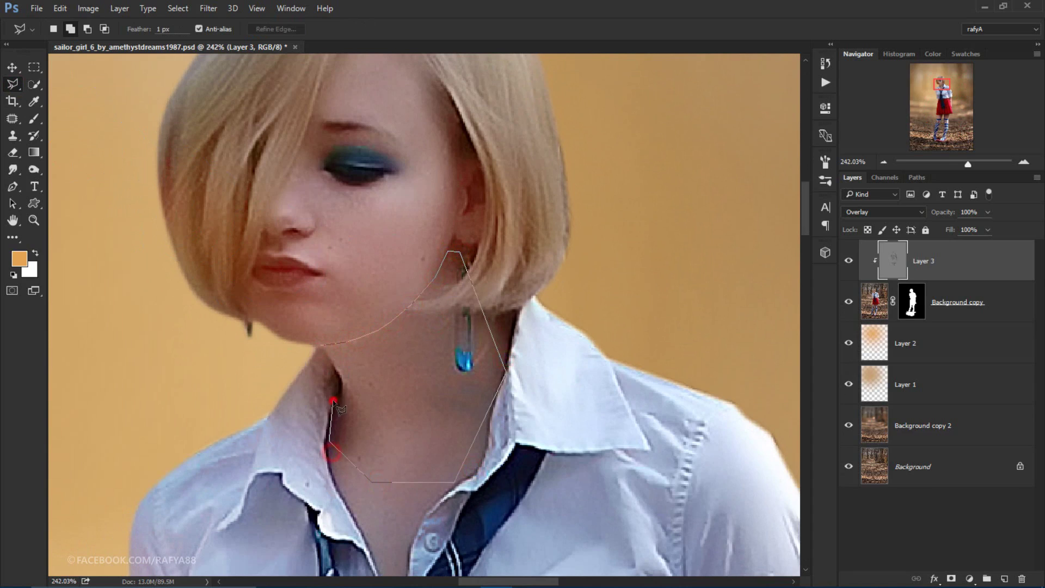
pyautogui.click(324, 347)
# - Burn the upper and lower neck inside the selection, then deselect
pyautogui.press('o')
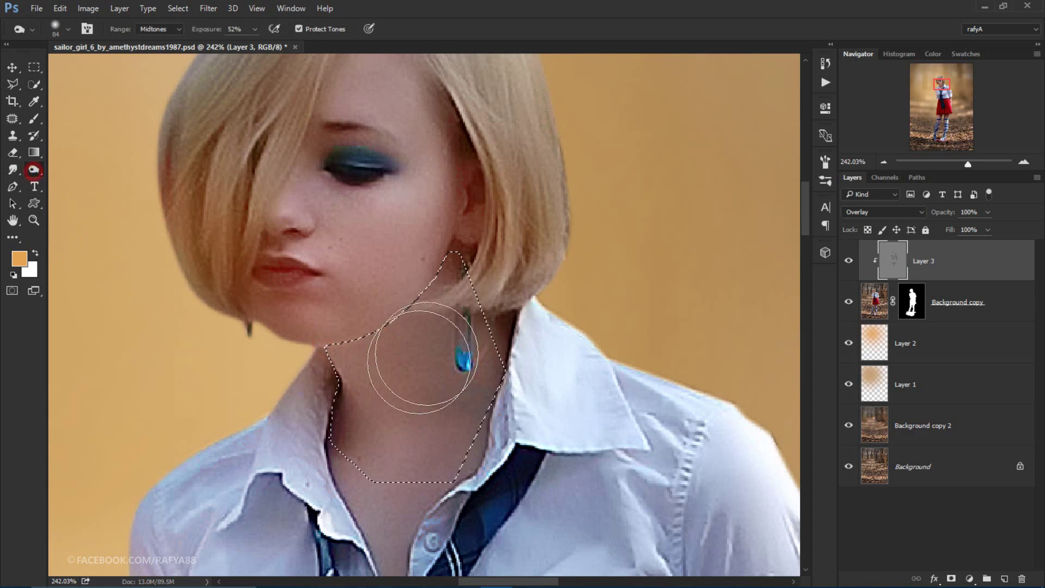
pyautogui.moveTo(420, 350); pyautogui.dragTo(380, 366)
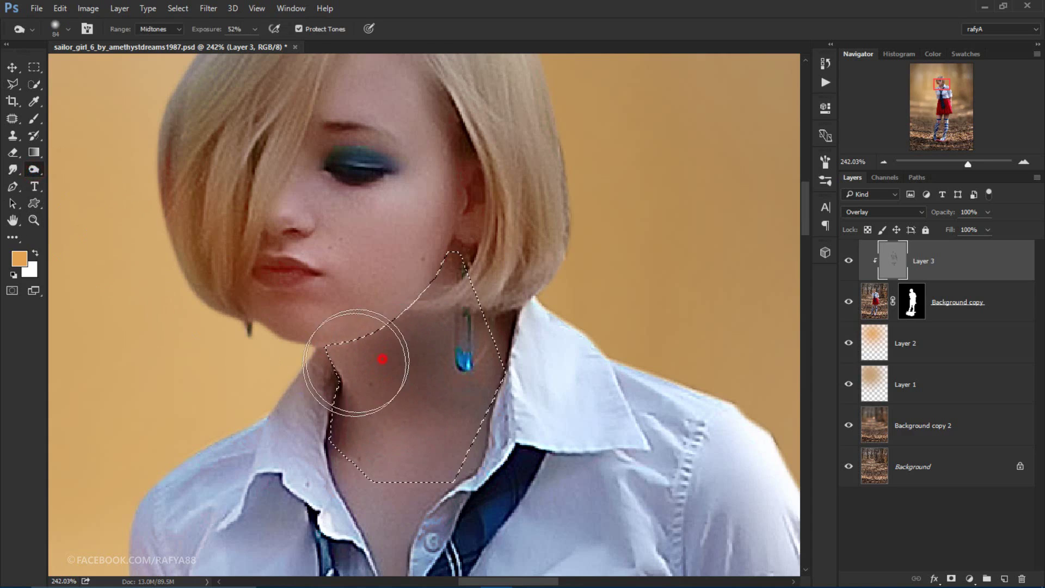
pyautogui.moveTo(389, 433)
pyautogui.mouseDown()
pyautogui.moveTo(431, 456)
pyautogui.moveTo(452, 412)
pyautogui.moveTo(397, 374)
pyautogui.moveTo(450, 361)
pyautogui.moveTo(445, 338)
pyautogui.moveTo(444, 415)
pyautogui.moveTo(420, 415)
pyautogui.moveTo(408, 385)
pyautogui.mouseUp()
pyautogui.hotkey('ctrl', 'd')
pyautogui.scroll(-2, 444, 235)
pyautogui.scroll(-2, 445, 234)
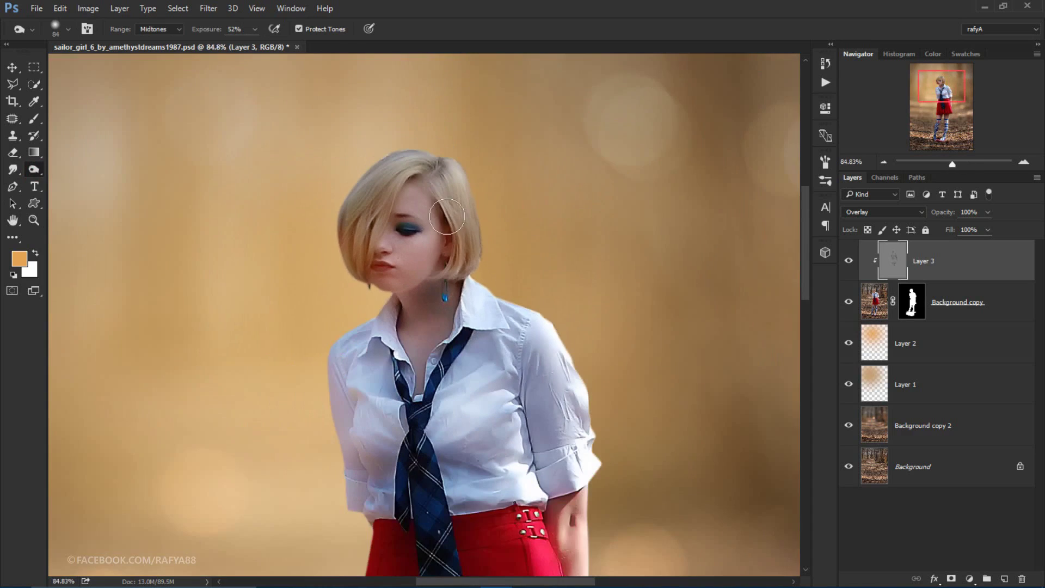
pyautogui.scroll(-2, 444, 234)
pyautogui.scroll(-1, 479, 188)
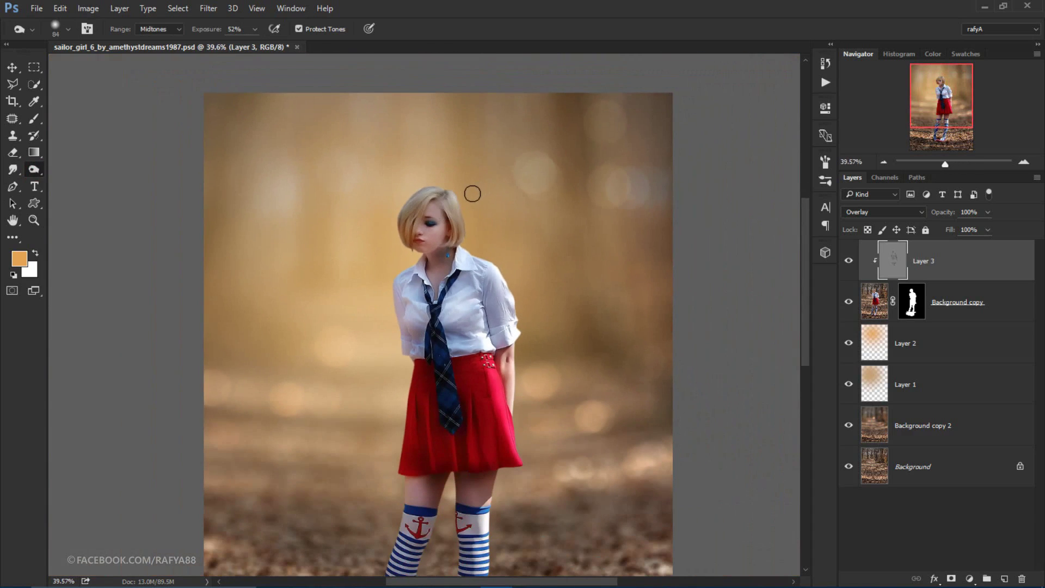
pyautogui.scroll(1, 432, 182)
pyautogui.scroll(2, 435, 185)
pyautogui.scroll(1, 471, 281)
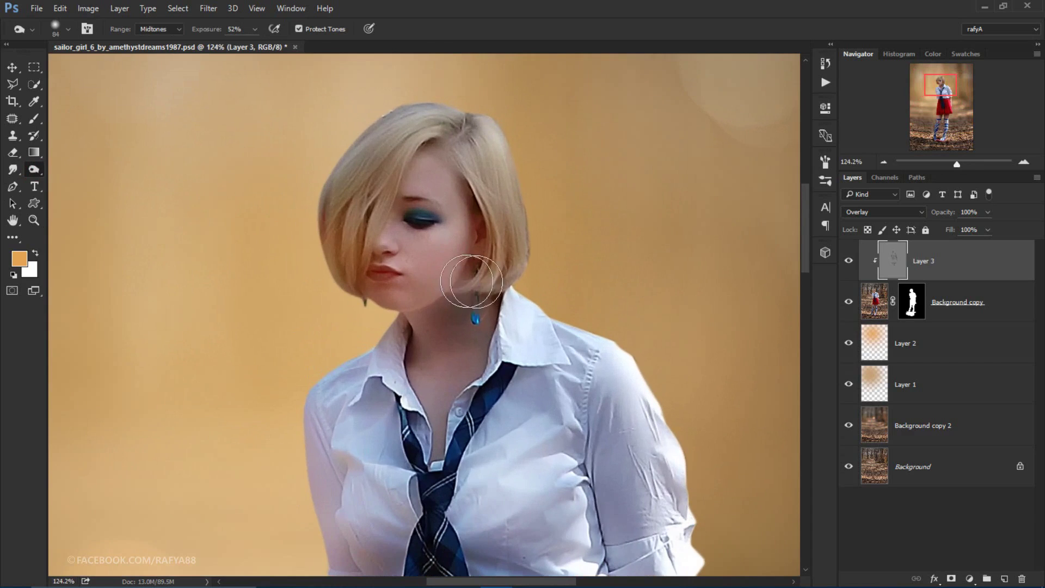
# - Pick the Dodge tool with a 29 px brush and Midtones range
pyautogui.rightClick(34, 170)
pyautogui.click(68, 168)
pyautogui.scroll(2, 414, 245)
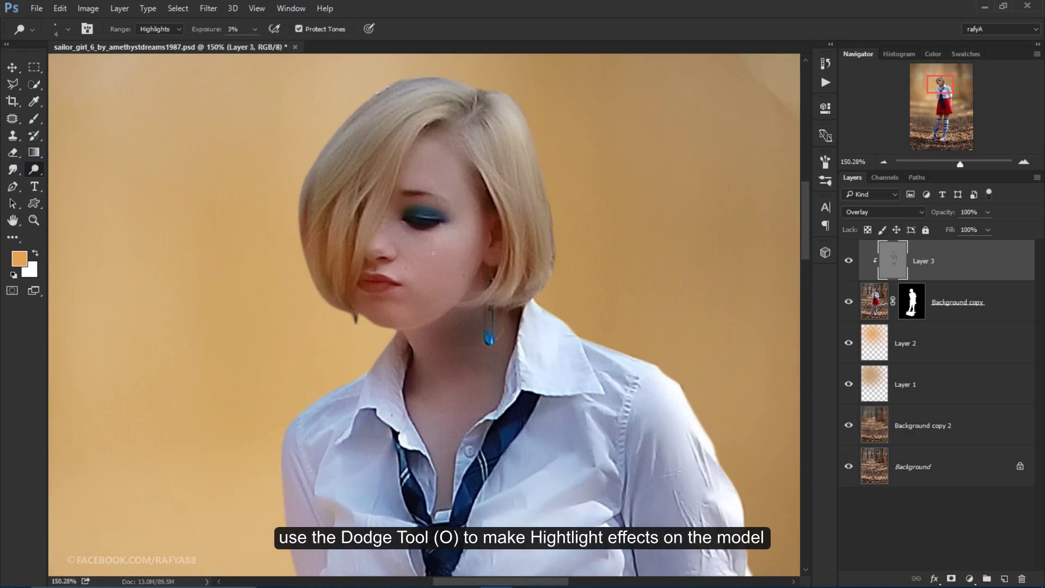
pyautogui.rightClick(467, 279)
pyautogui.moveTo(545, 309); pyautogui.dragTo(547, 308)
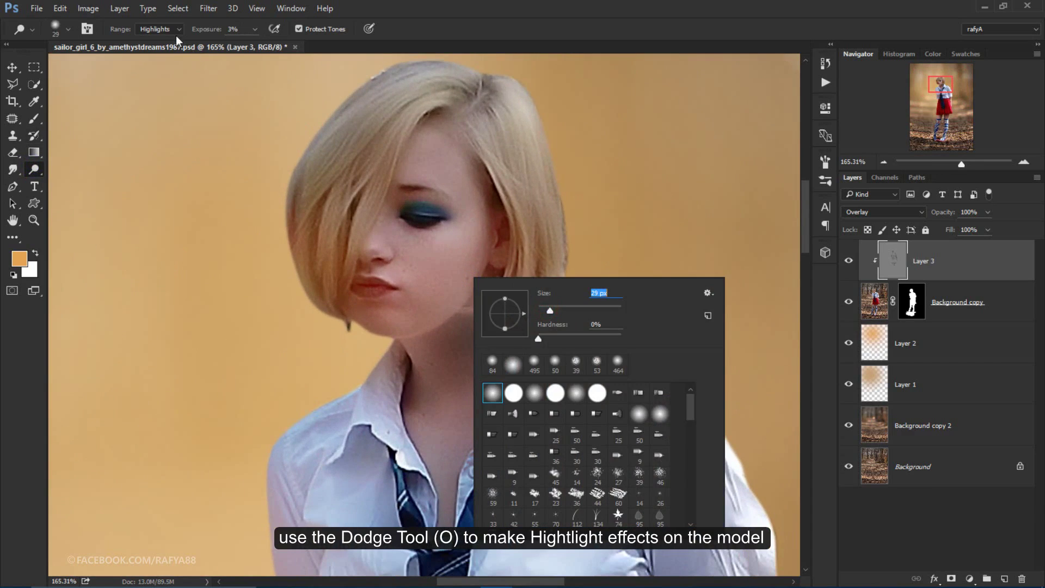
pyautogui.click(159, 29)
pyautogui.click(155, 47)
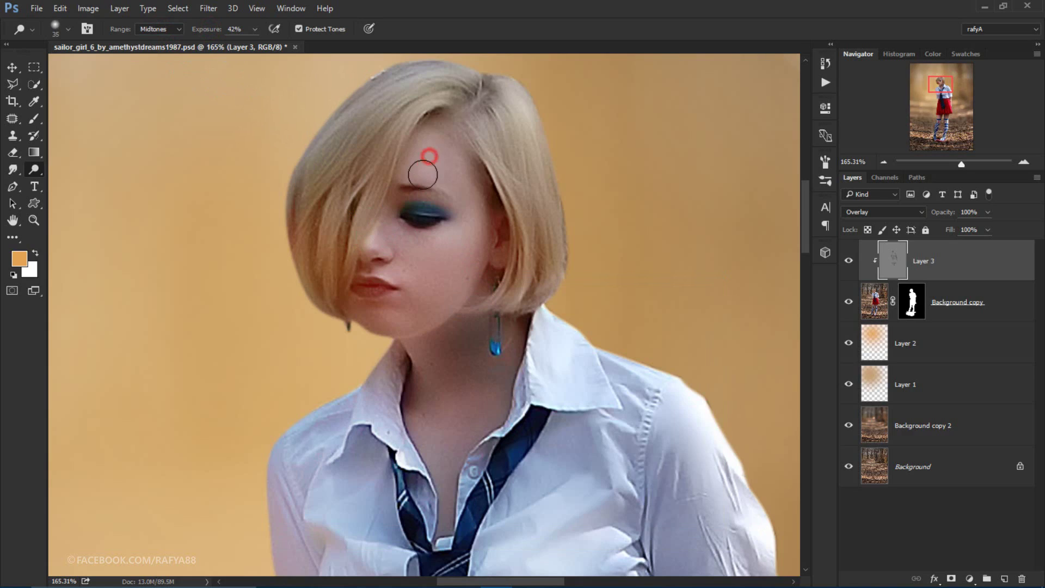
# - Brighten the forehead, cheek and skin near the chin
pyautogui.moveTo(428, 155); pyautogui.dragTo(422, 158)
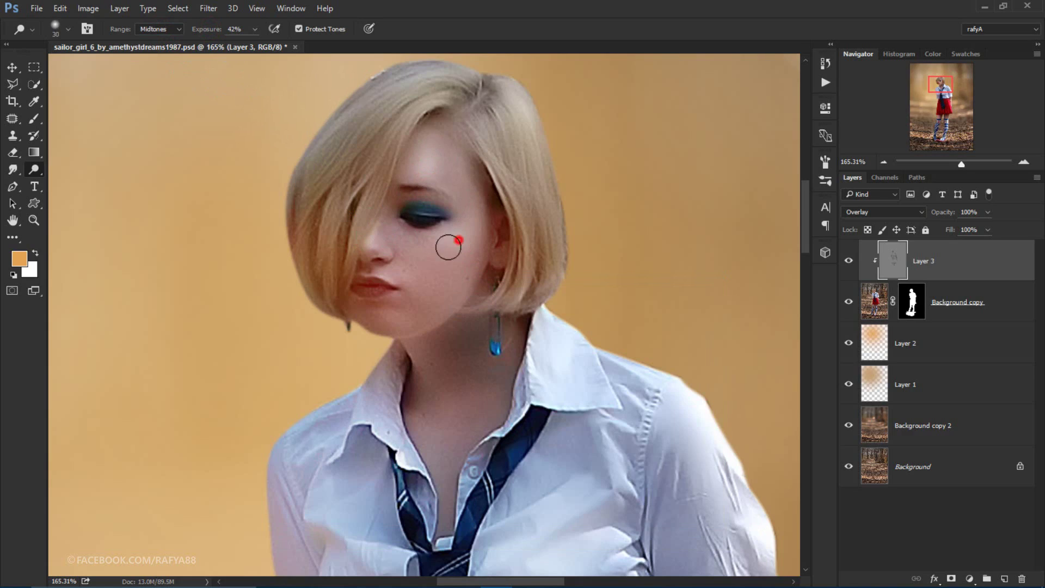
pyautogui.moveTo(448, 248); pyautogui.dragTo(443, 242)
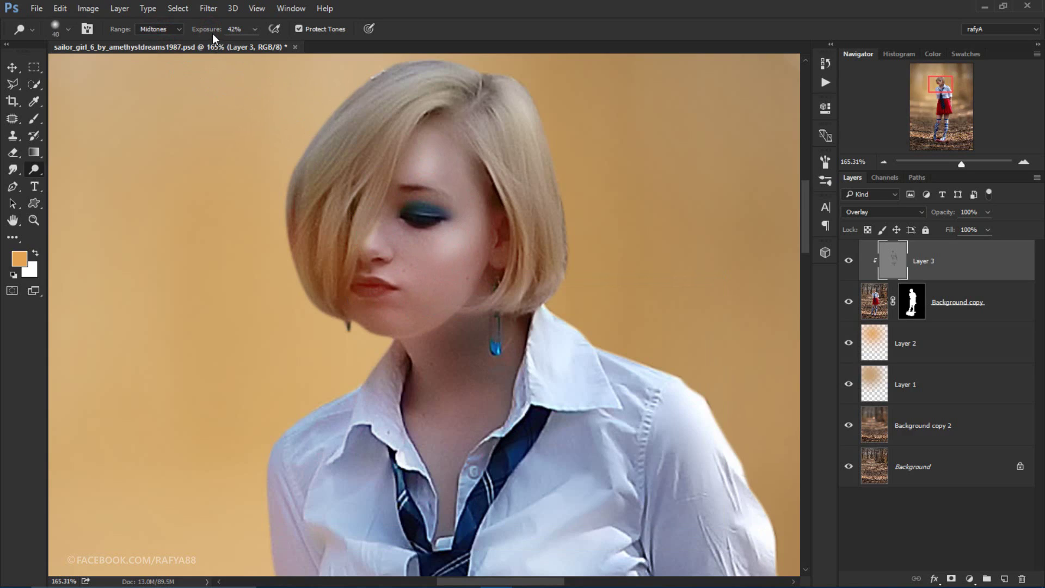
pyautogui.click(434, 264)
pyautogui.click(439, 292)
pyautogui.click(392, 319)
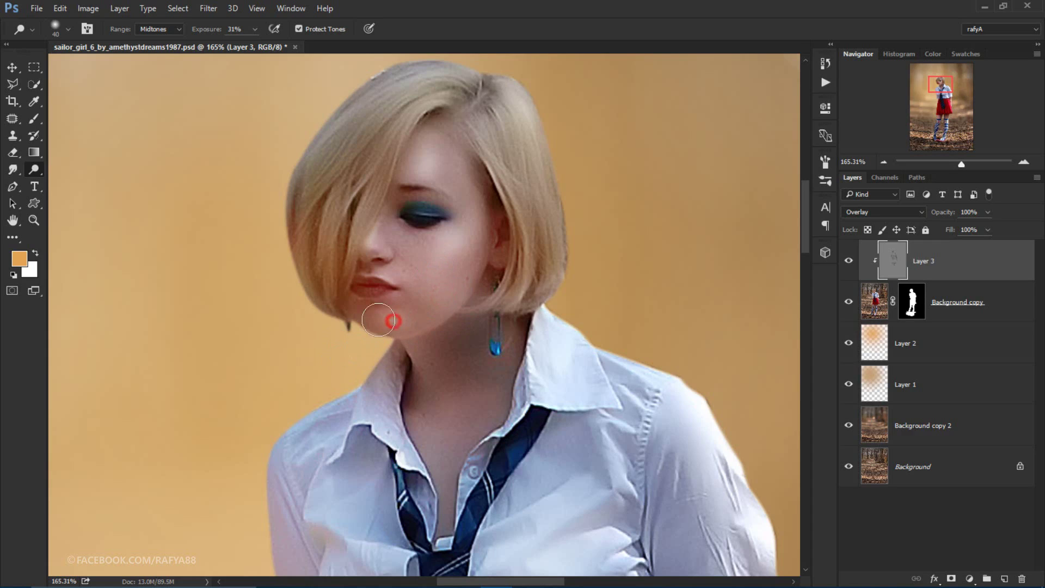
pyautogui.scroll(-5, 478, 184)
pyautogui.scroll(3, 467, 155)
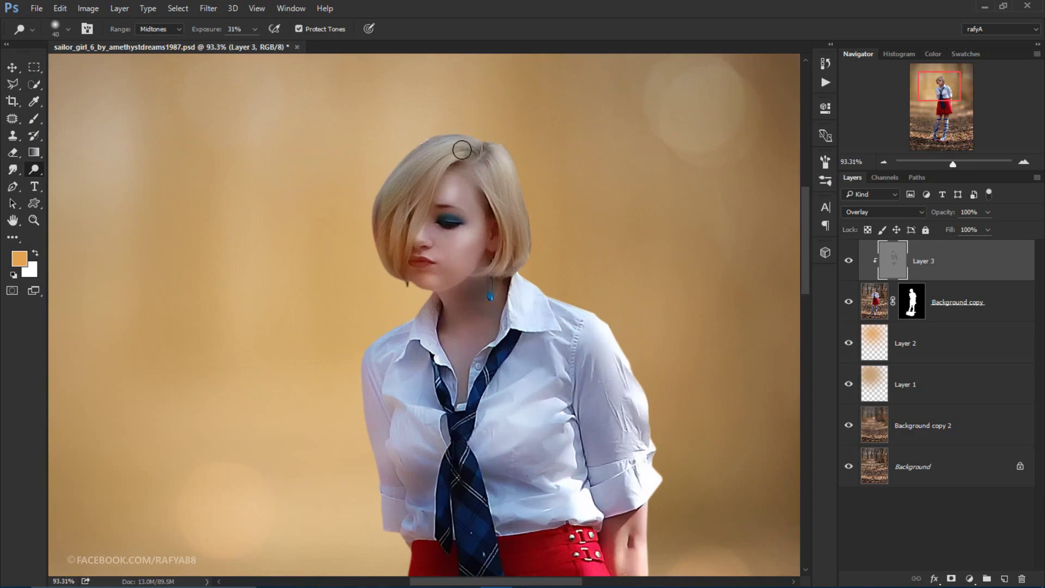
# - Lighten the hair edge near the ear and the crown of the hair
pyautogui.click(507, 165)
pyautogui.moveTo(531, 228); pyautogui.dragTo(530, 273)
pyautogui.click(531, 264)
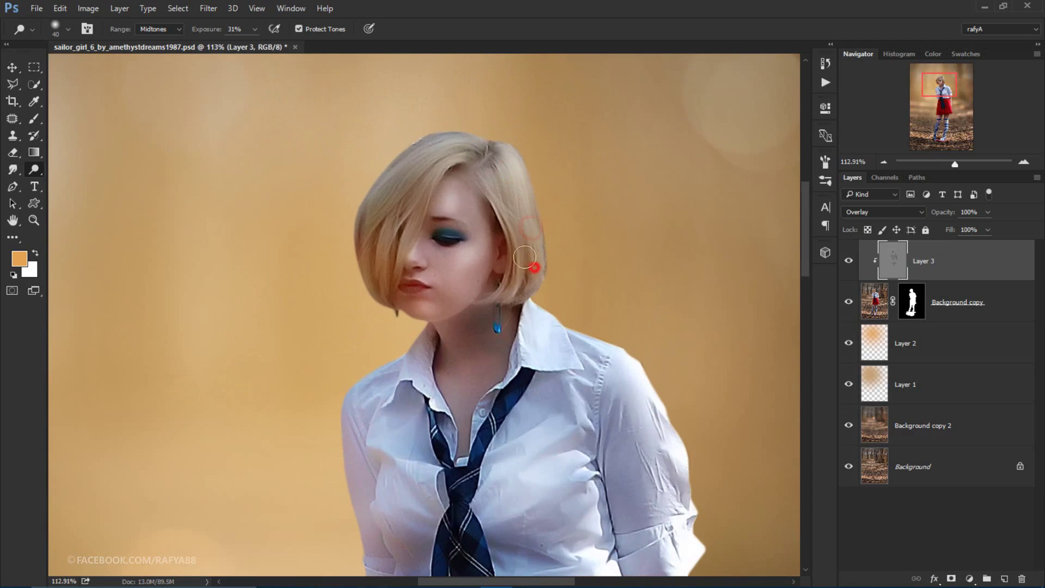
pyautogui.moveTo(430, 163)
pyautogui.mouseDown()
pyautogui.moveTo(442, 157)
pyautogui.moveTo(392, 186)
pyautogui.mouseUp()
pyautogui.click(505, 173)
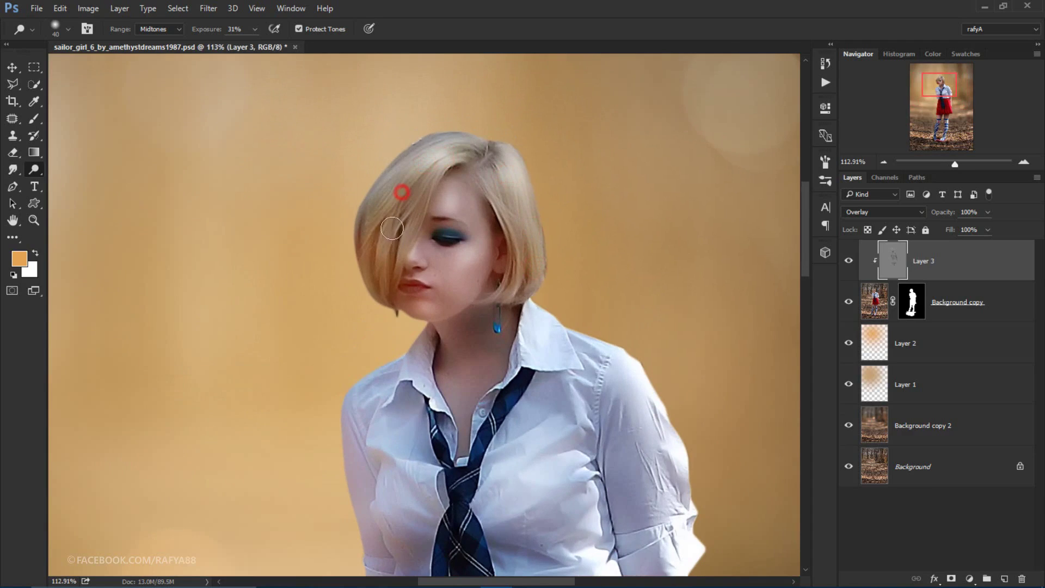
pyautogui.click(433, 171)
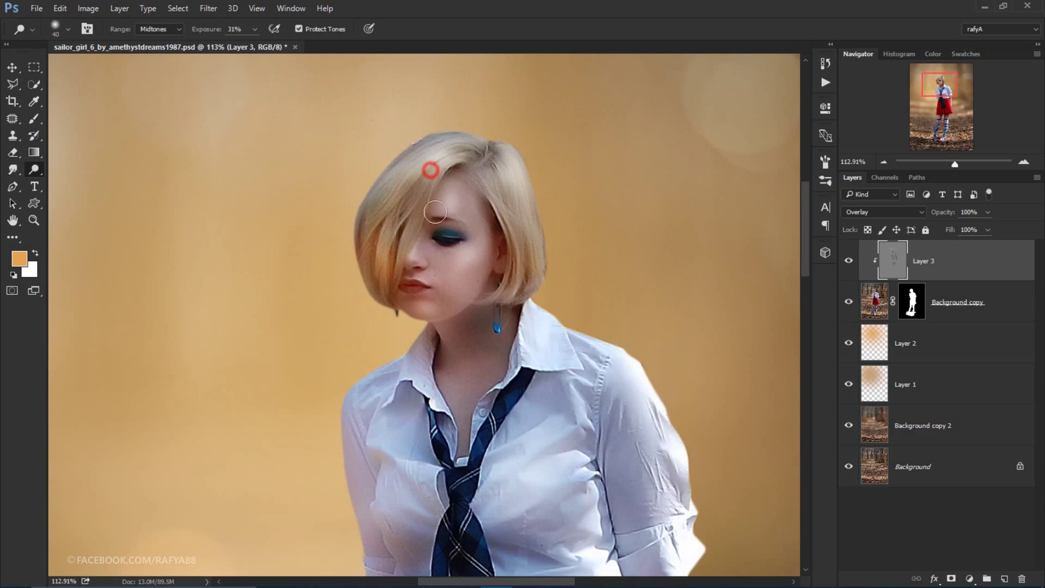
pyautogui.scroll(-2, 432, 171)
pyautogui.click(847, 261)
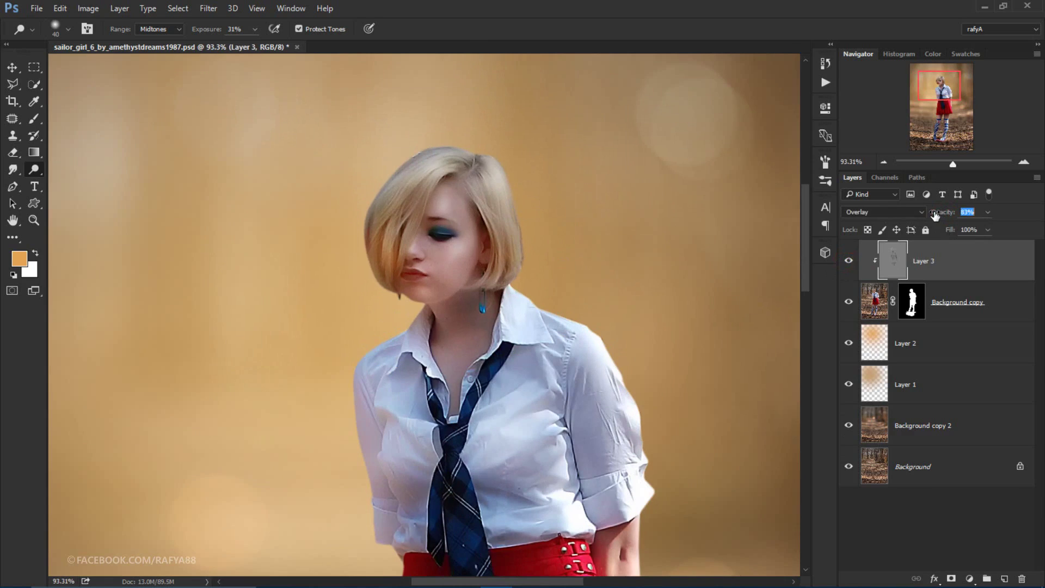
# - Make the dodge brush slightly smaller and brighten the shirt's left edge
pyautogui.scroll(-2, 517, 245)
pyautogui.scroll(-1, 518, 245)
pyautogui.scroll(2, 539, 307)
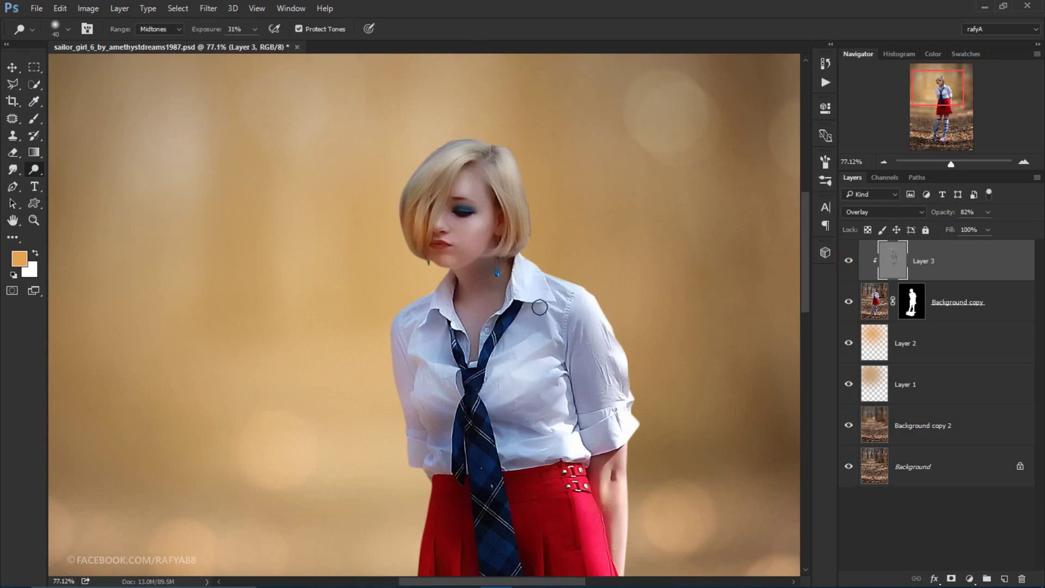
pyautogui.press('[')
pyautogui.scroll(2, 410, 408)
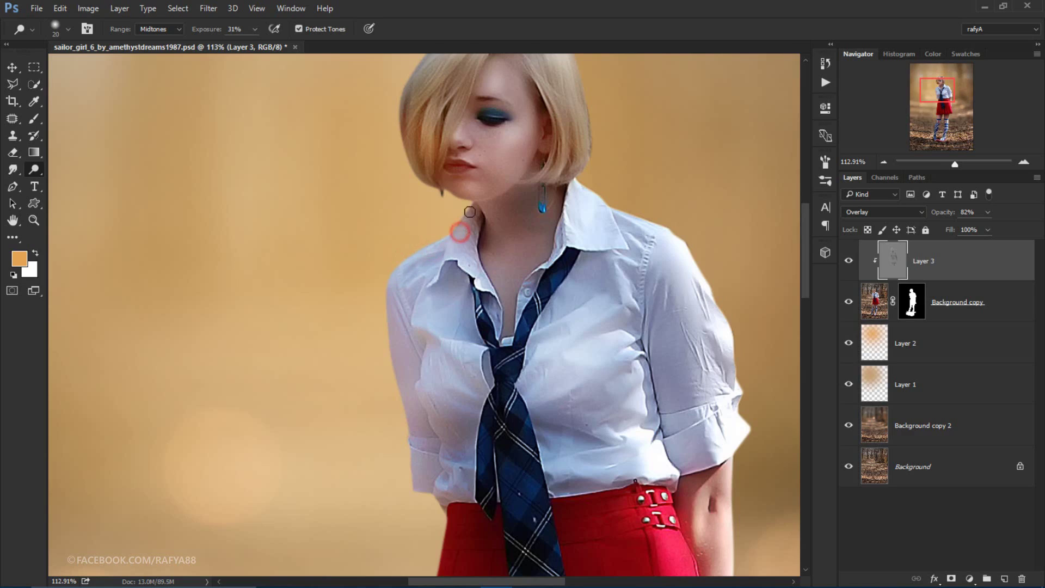
pyautogui.moveTo(393, 310)
pyautogui.mouseDown()
pyautogui.moveTo(412, 466)
pyautogui.moveTo(446, 445)
pyautogui.moveTo(422, 384)
pyautogui.moveTo(452, 385)
pyautogui.moveTo(423, 397)
pyautogui.mouseUp()
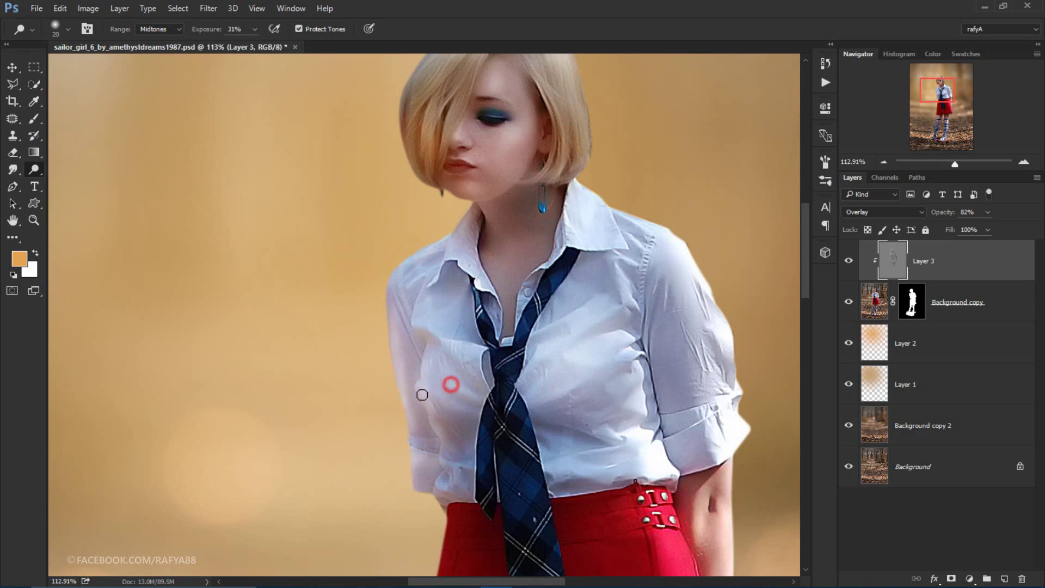
# - Dodge the thighs down to the sock tops and the sock stripes
pyautogui.scroll(-5, 482, 455)
pyautogui.scroll(3, 467, 453)
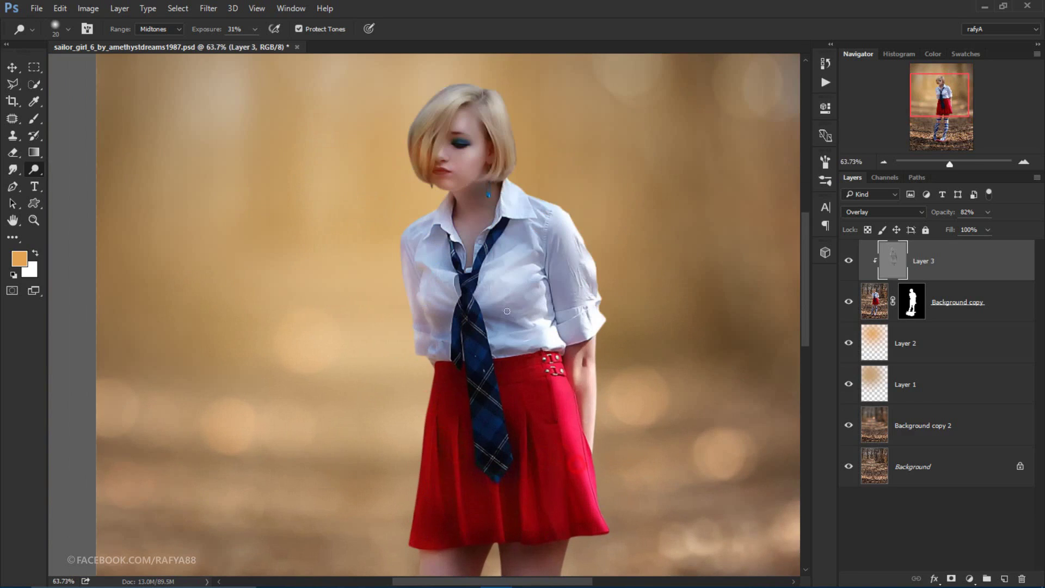
pyautogui.scroll(-3, 506, 311)
pyautogui.scroll(3, 396, 406)
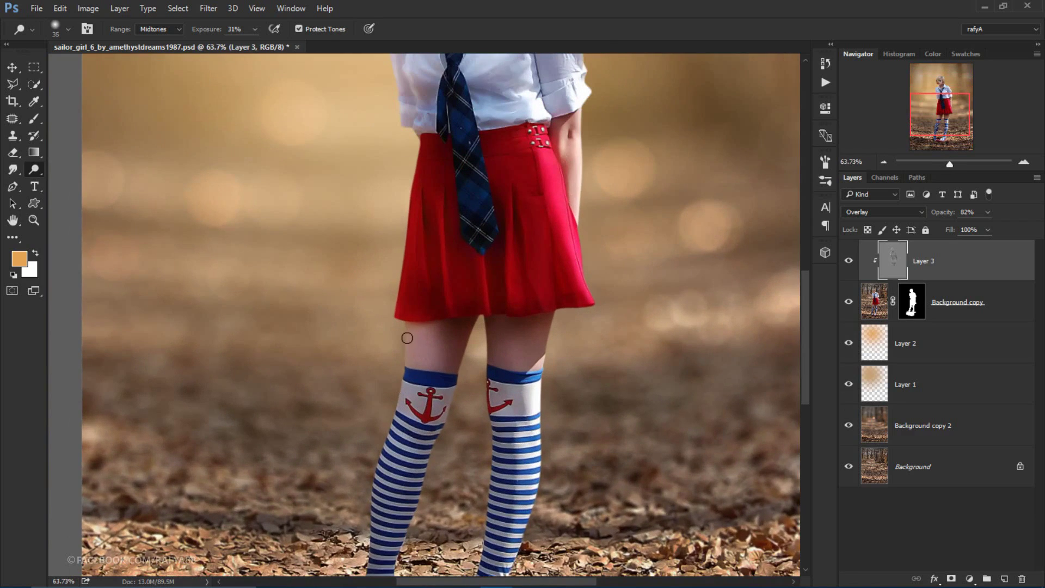
pyautogui.scroll(1, 407, 338)
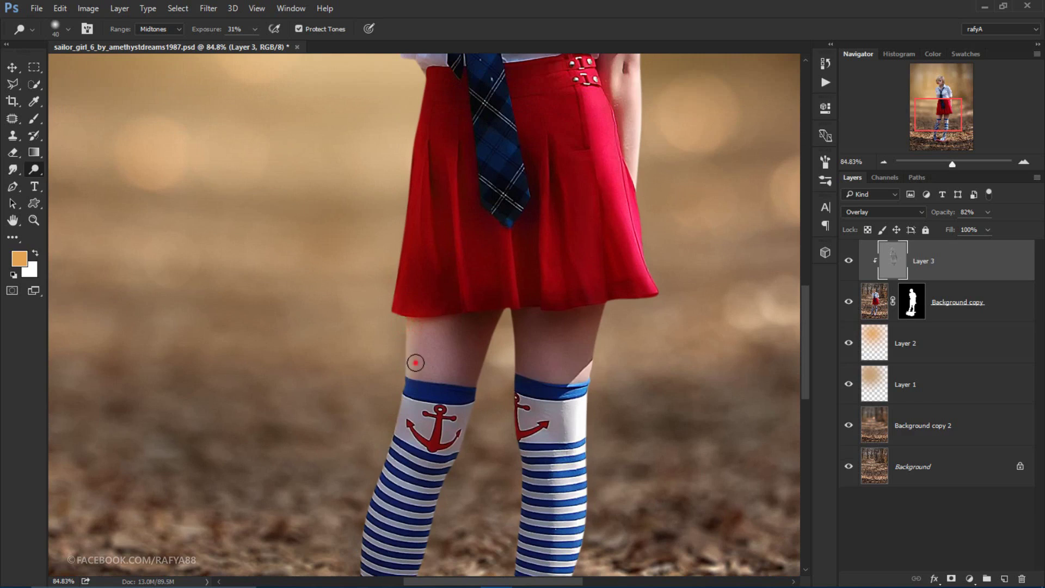
pyautogui.moveTo(415, 363)
pyautogui.mouseDown()
pyautogui.moveTo(403, 422)
pyautogui.moveTo(437, 367)
pyautogui.mouseUp()
pyautogui.moveTo(394, 404); pyautogui.dragTo(457, 433)
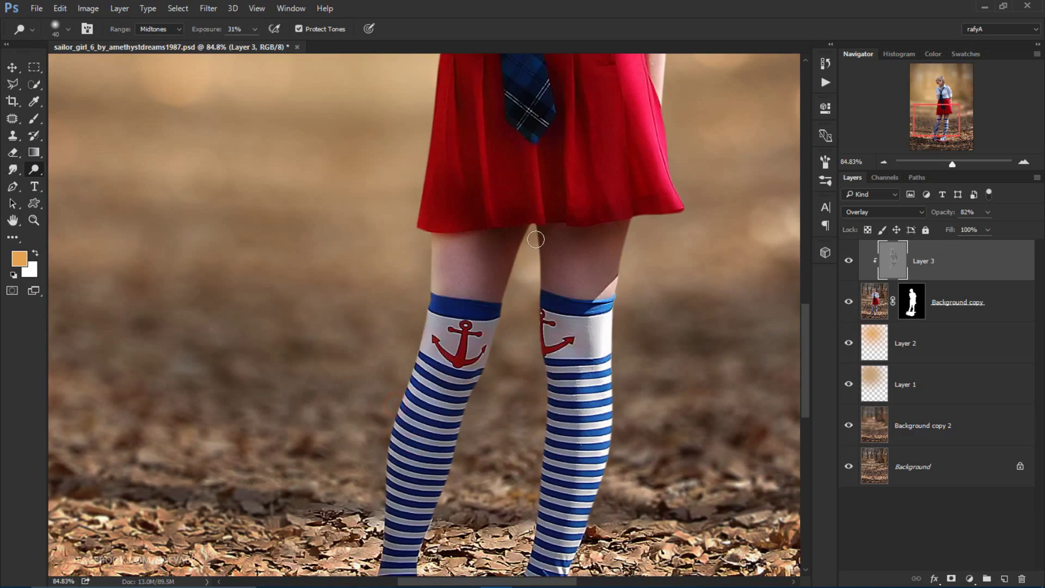
pyautogui.moveTo(544, 305); pyautogui.dragTo(553, 360)
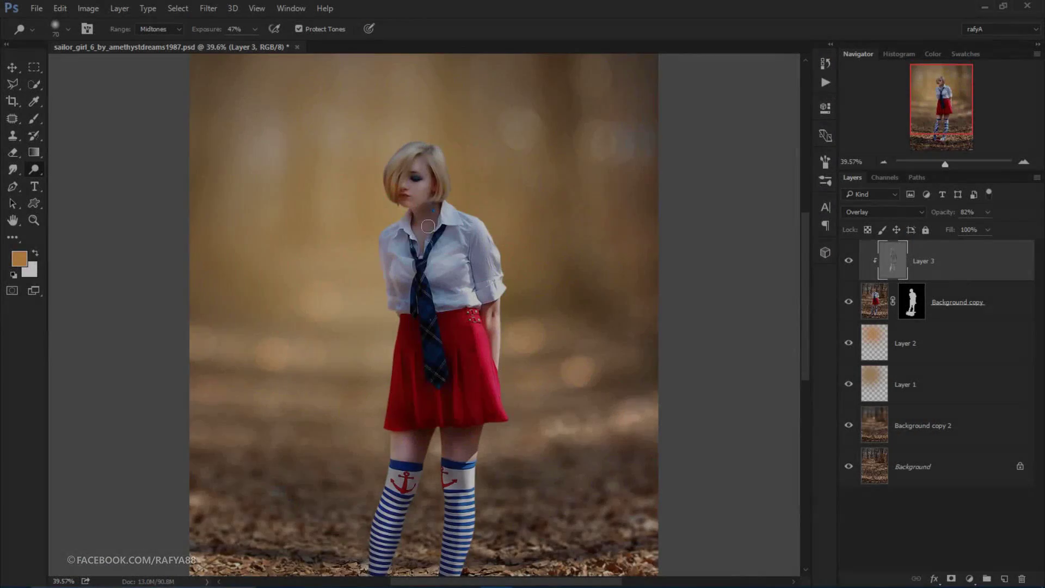
pyautogui.scroll(2, 417, 193)
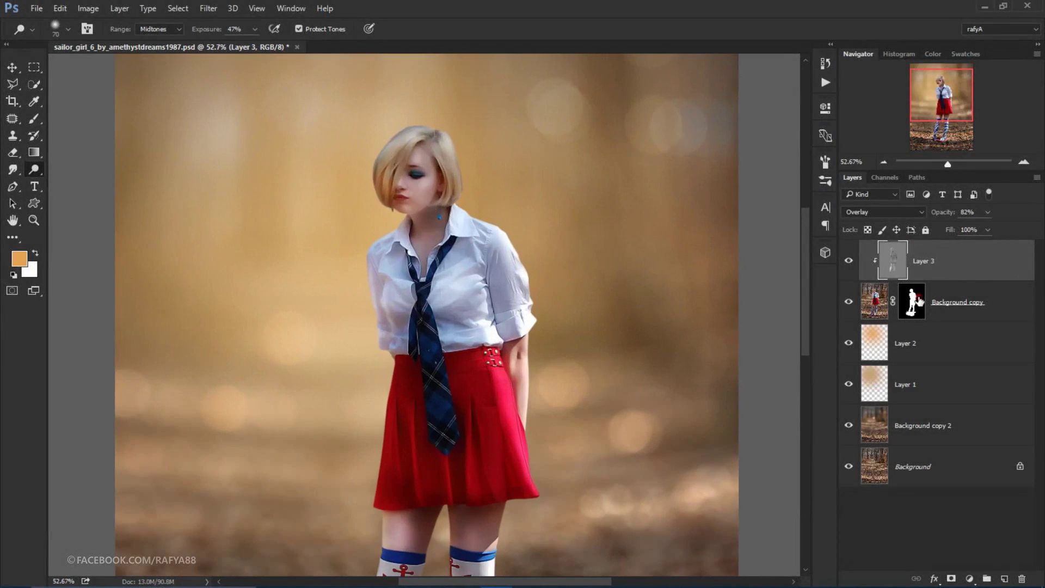
# - Apply the Background copy layer mask to make the girl's cutout permanent
pyautogui.click(920, 299)
pyautogui.rightClick(909, 306)
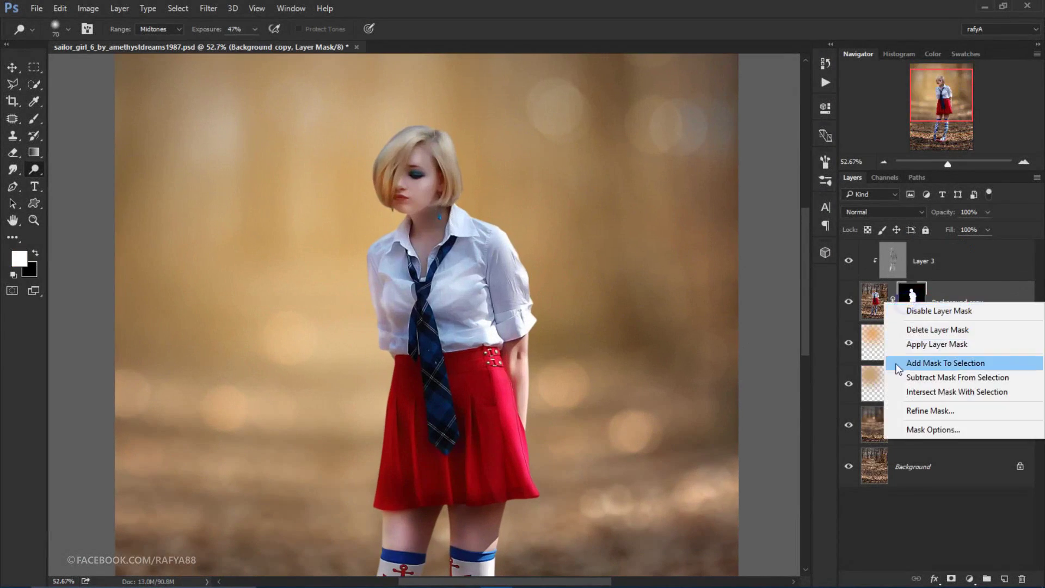
pyautogui.click(927, 344)
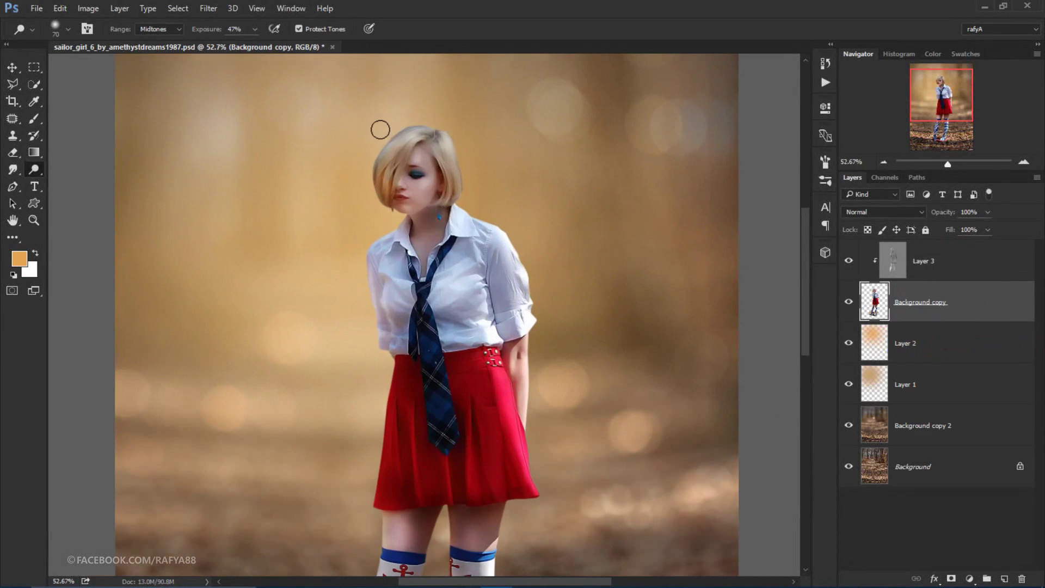
pyautogui.scroll(3, 381, 130)
pyautogui.scroll(1, 448, 124)
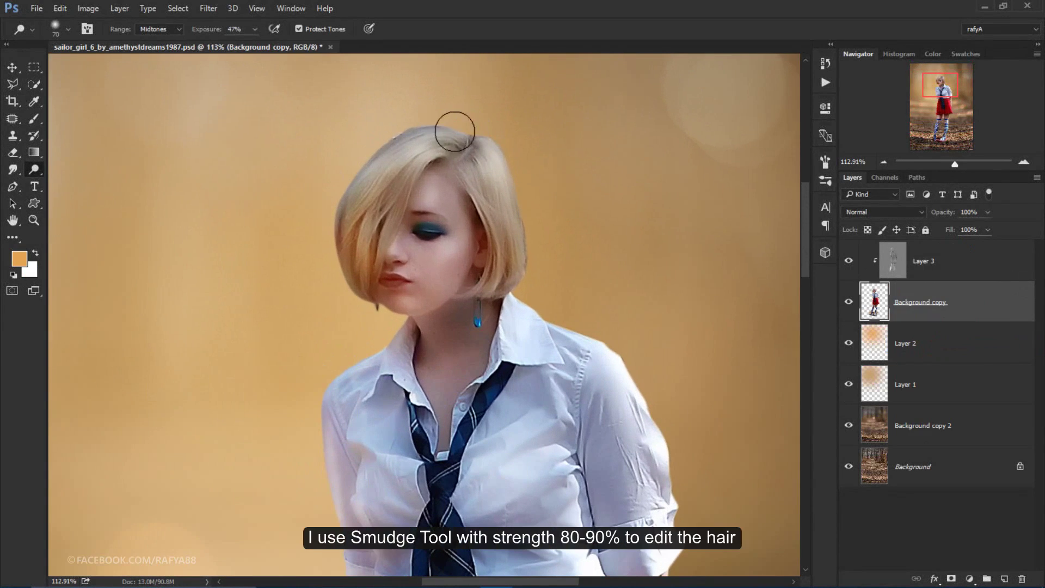
# - Set up the Smudge tool with a few-pixel brush and about 91% strength
pyautogui.click(13, 171)
pyautogui.rightClick(383, 204)
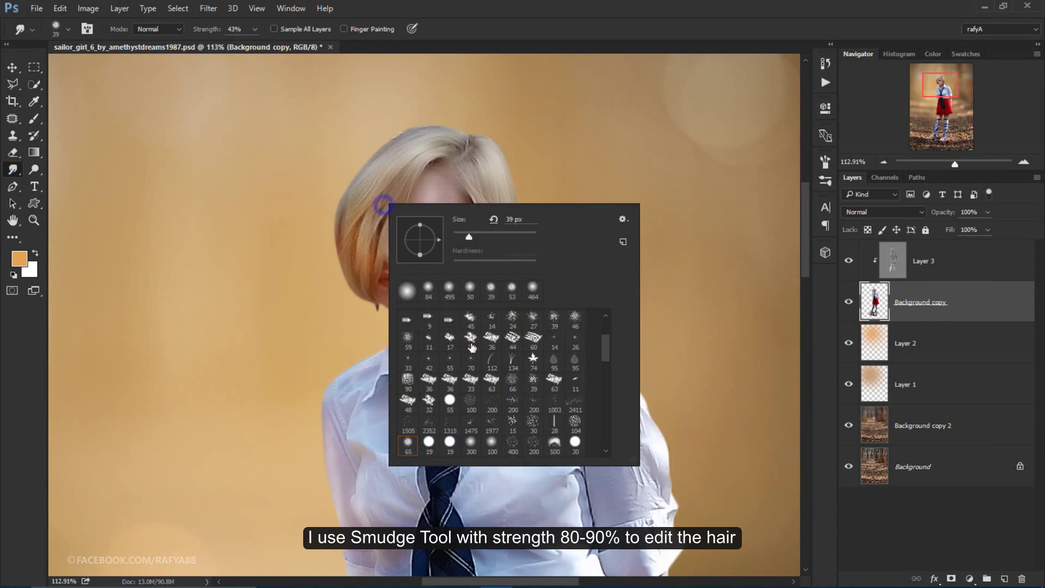
pyautogui.moveTo(604, 353); pyautogui.dragTo(610, 338)
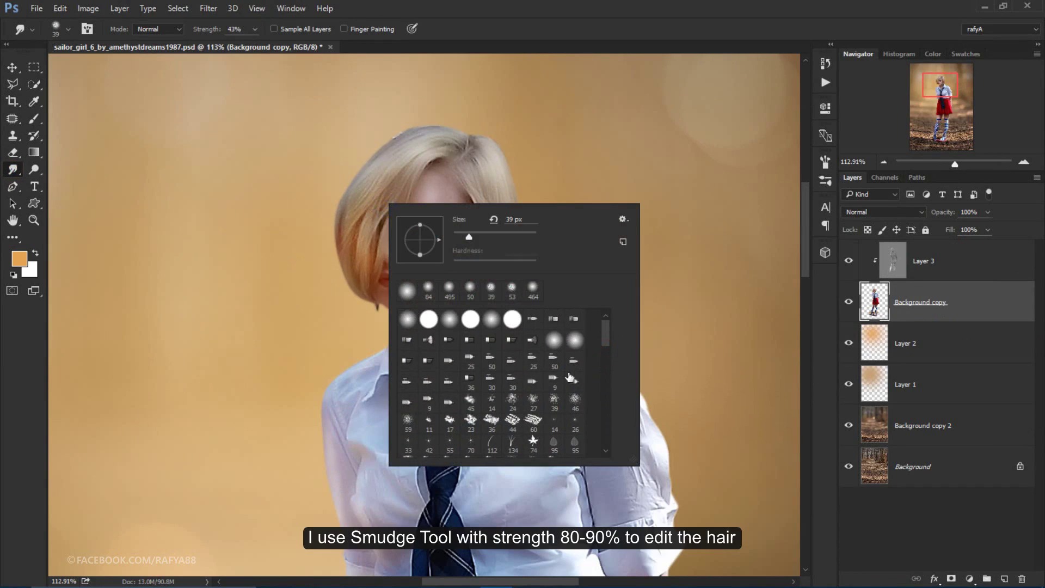
pyautogui.click(458, 240)
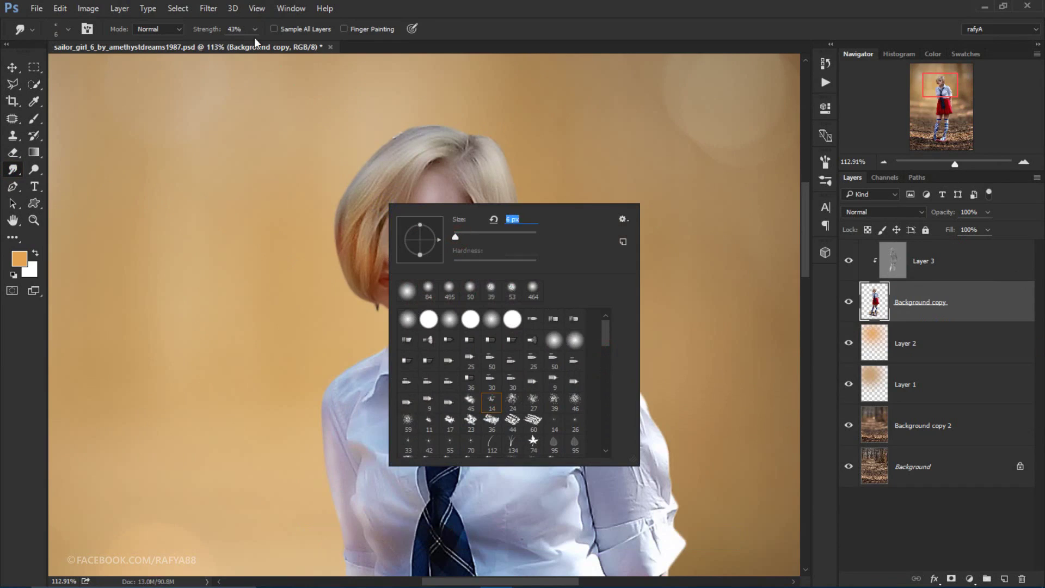
pyautogui.click(218, 30)
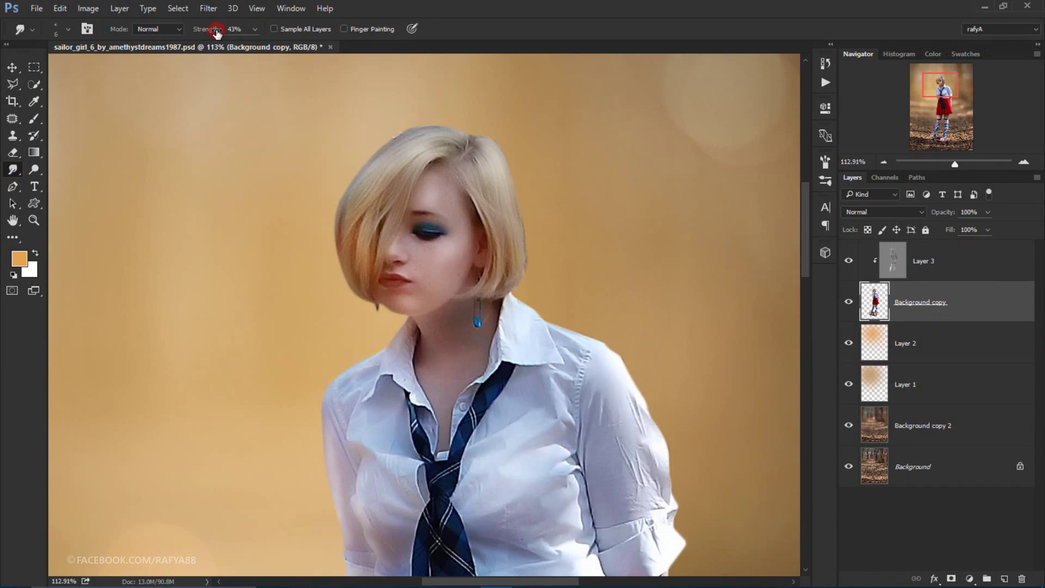
pyautogui.scroll(3, 400, 192)
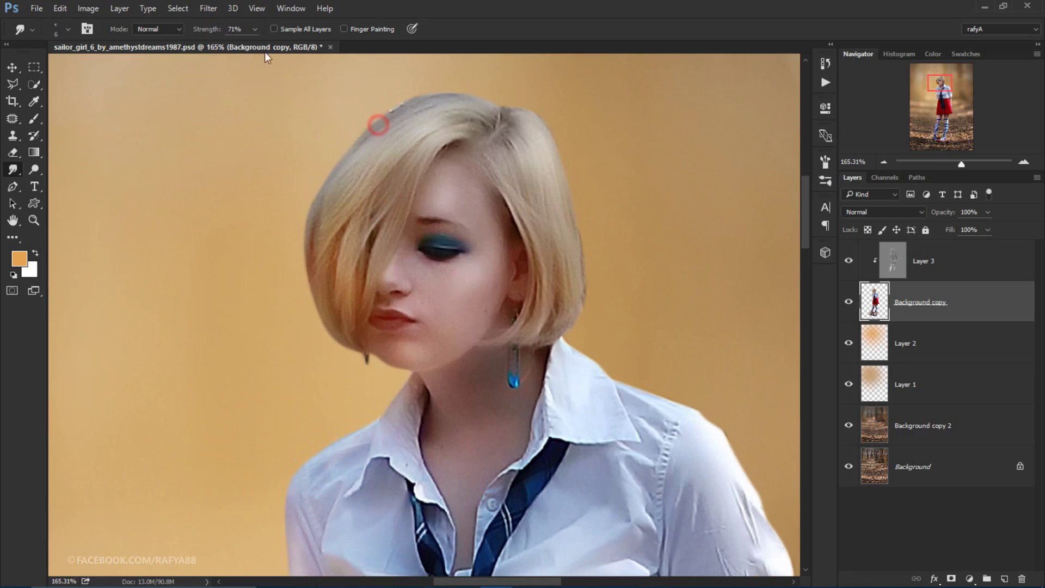
pyautogui.moveTo(216, 31); pyautogui.dragTo(219, 34)
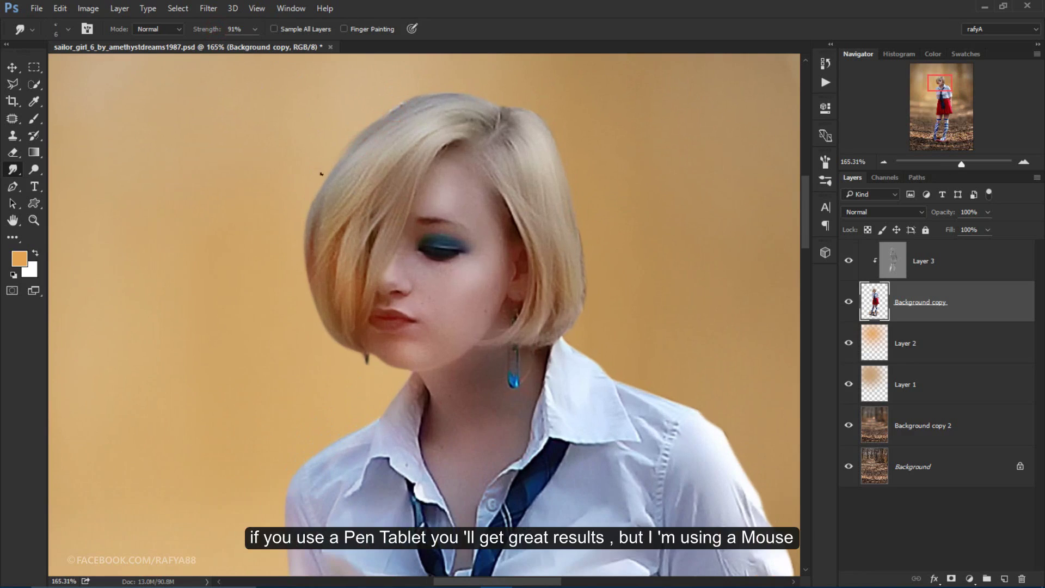
# - Smudge the girl's left, top and right hair edges into wispy strands
pyautogui.moveTo(341, 168); pyautogui.dragTo(308, 215)
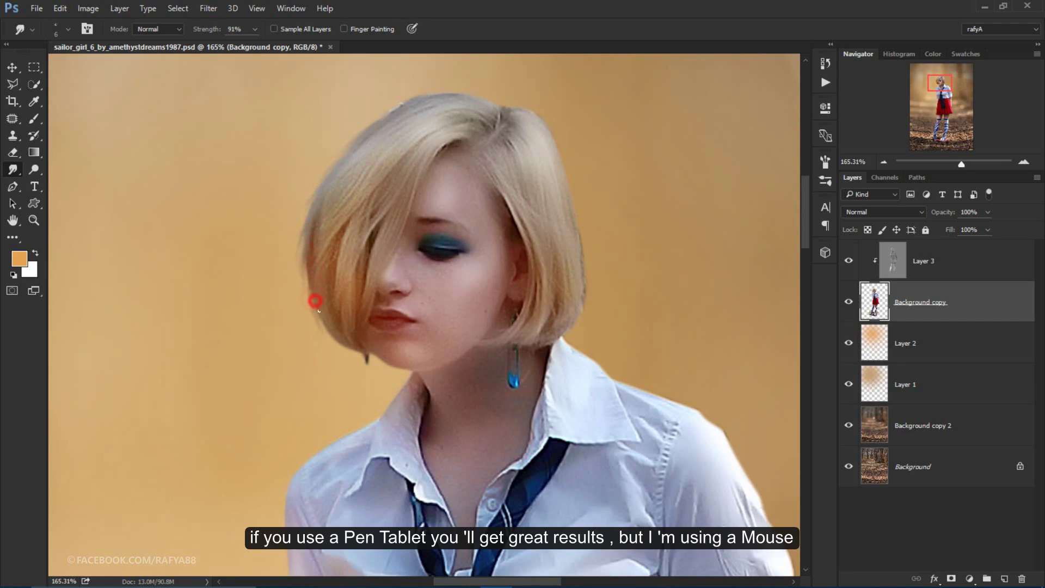
pyautogui.moveTo(320, 312)
pyautogui.mouseDown()
pyautogui.moveTo(348, 359)
pyautogui.moveTo(325, 328)
pyautogui.mouseUp()
pyautogui.moveTo(311, 289); pyautogui.dragTo(303, 267)
pyautogui.scroll(-3, 313, 261)
pyautogui.scroll(2, 313, 261)
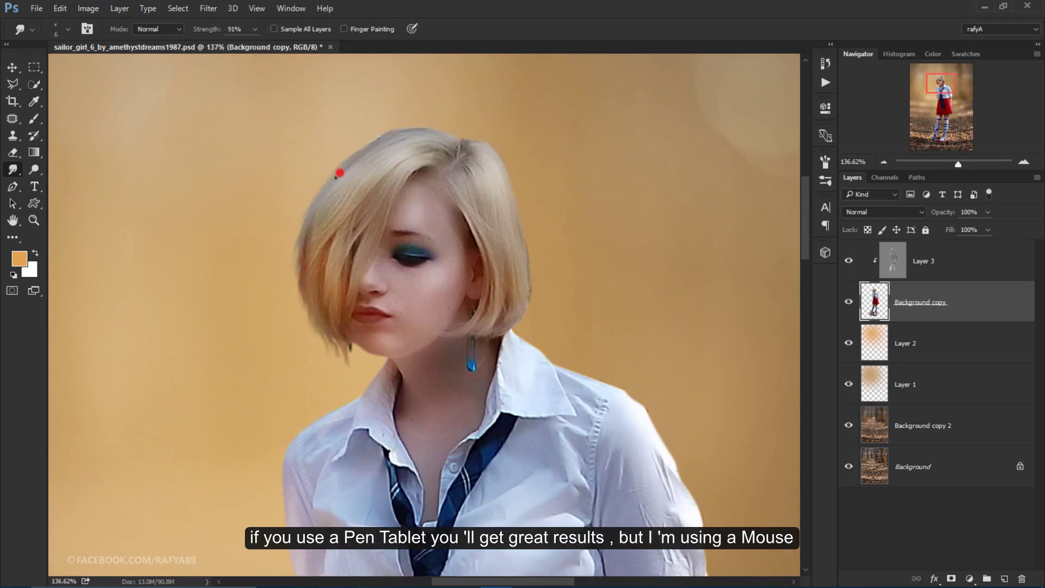
pyautogui.moveTo(338, 174); pyautogui.dragTo(308, 216)
pyautogui.moveTo(383, 135)
pyautogui.mouseDown()
pyautogui.moveTo(524, 245)
pyautogui.moveTo(528, 294)
pyautogui.mouseUp()
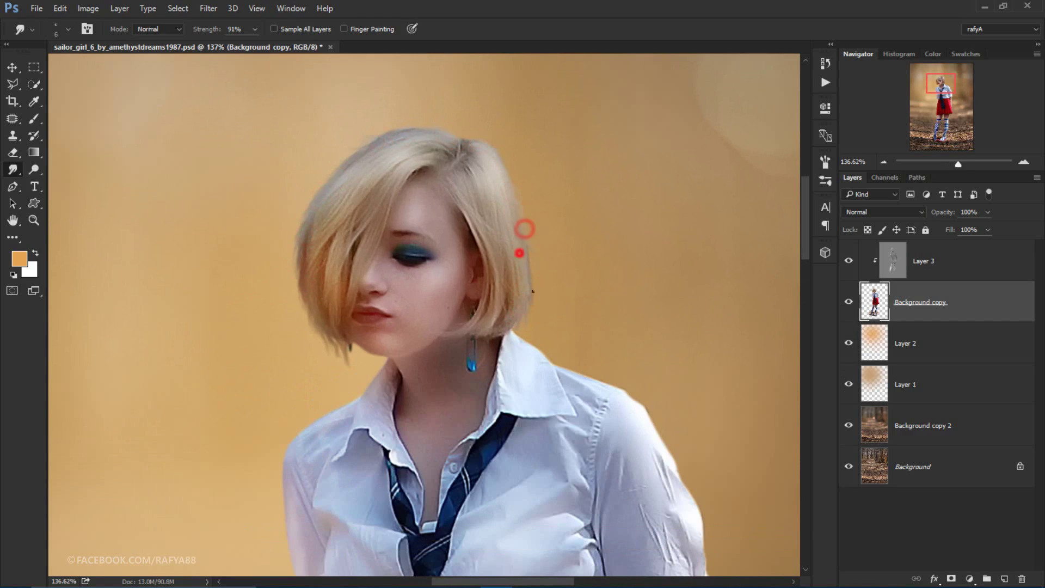
pyautogui.moveTo(520, 252); pyautogui.dragTo(533, 296)
pyautogui.click(893, 256)
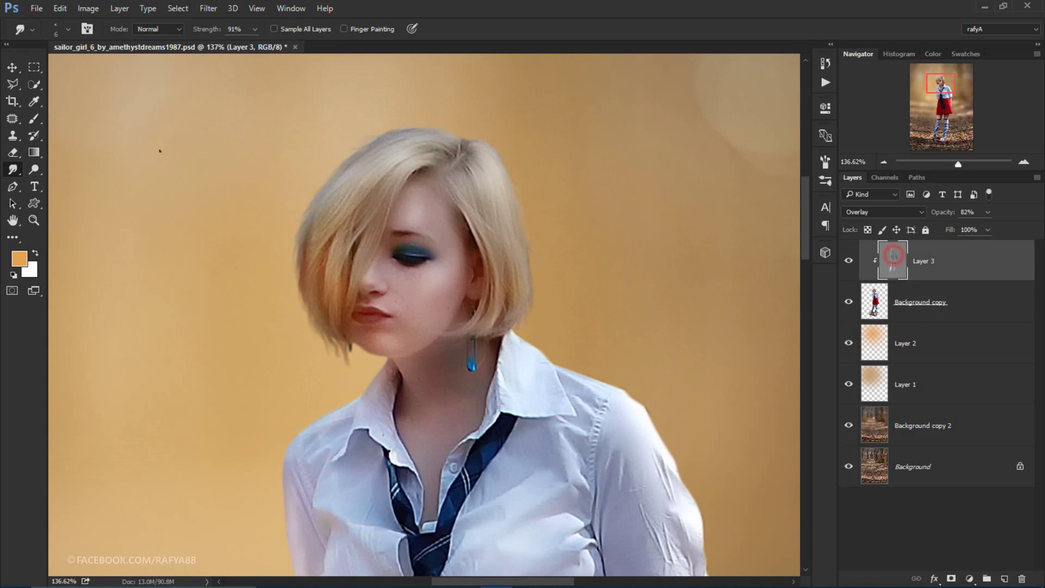
# - Dodge the girl's left and right hair edges on Layer 3 with a 26 px soft brush
pyautogui.click(33, 170)
pyautogui.rightClick(350, 162)
pyautogui.moveTo(442, 192); pyautogui.dragTo(433, 195)
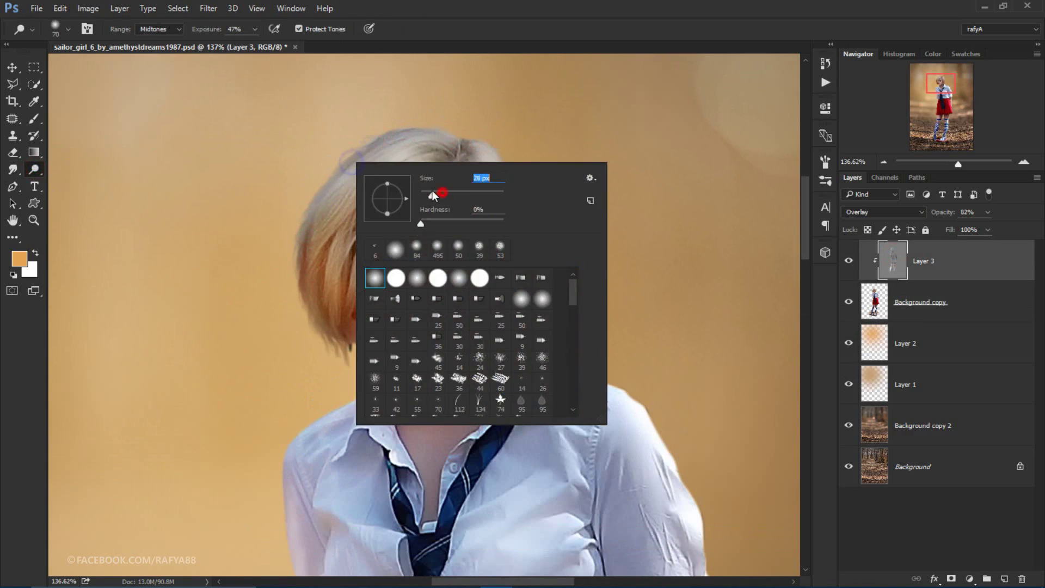
pyautogui.click(374, 135)
pyautogui.moveTo(345, 145); pyautogui.dragTo(310, 187)
pyautogui.moveTo(293, 265); pyautogui.dragTo(319, 341)
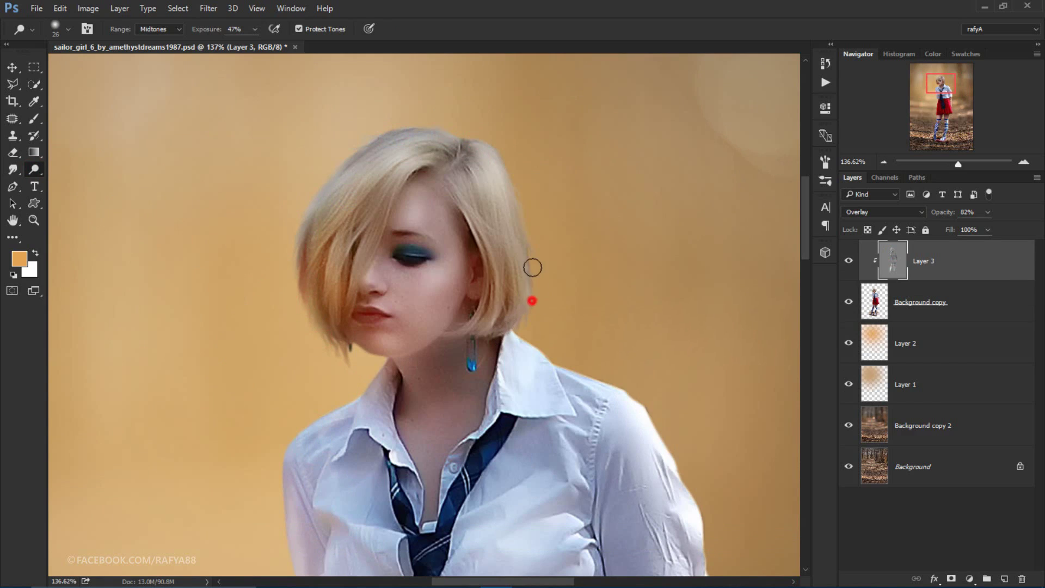
pyautogui.moveTo(532, 267)
pyautogui.mouseDown()
pyautogui.moveTo(536, 301)
pyautogui.moveTo(518, 176)
pyautogui.mouseUp()
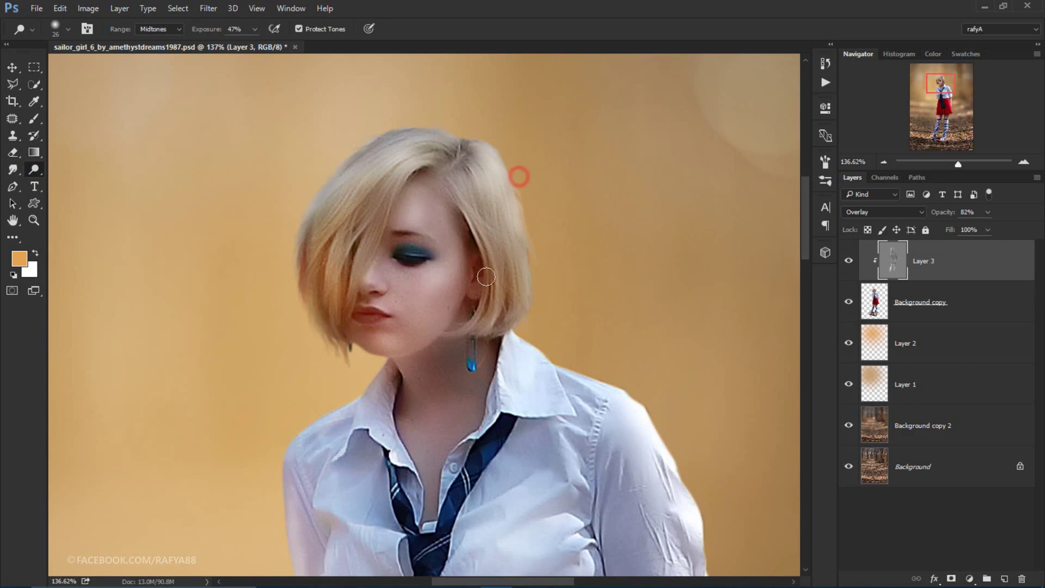
# - Zoom out and toggle Layer 3 off and on to compare the shading
pyautogui.scroll(-1, 544, 213)
pyautogui.scroll(-1, 528, 180)
pyautogui.scroll(-1, 514, 158)
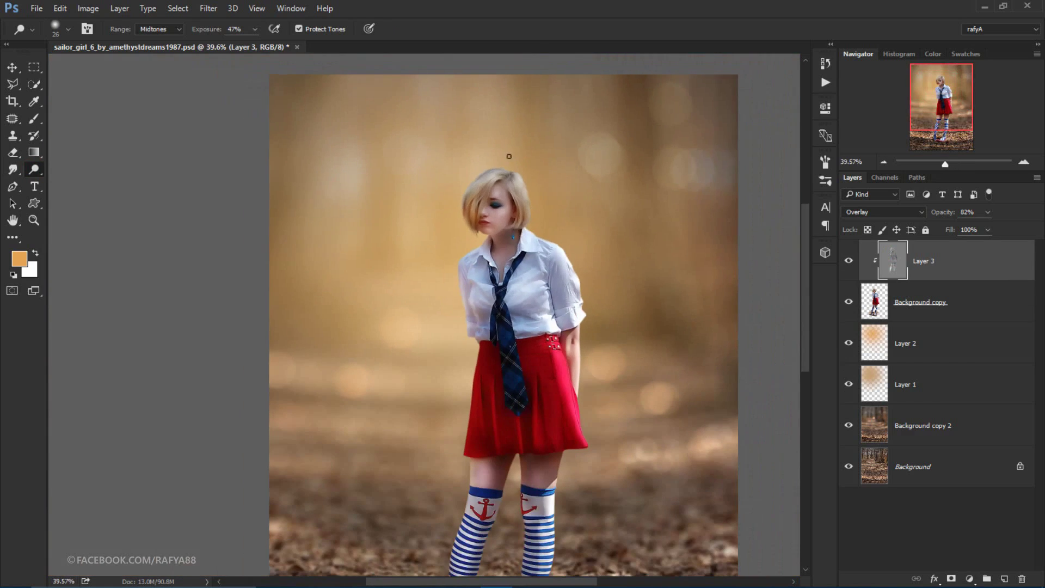
pyautogui.scroll(1, 466, 201)
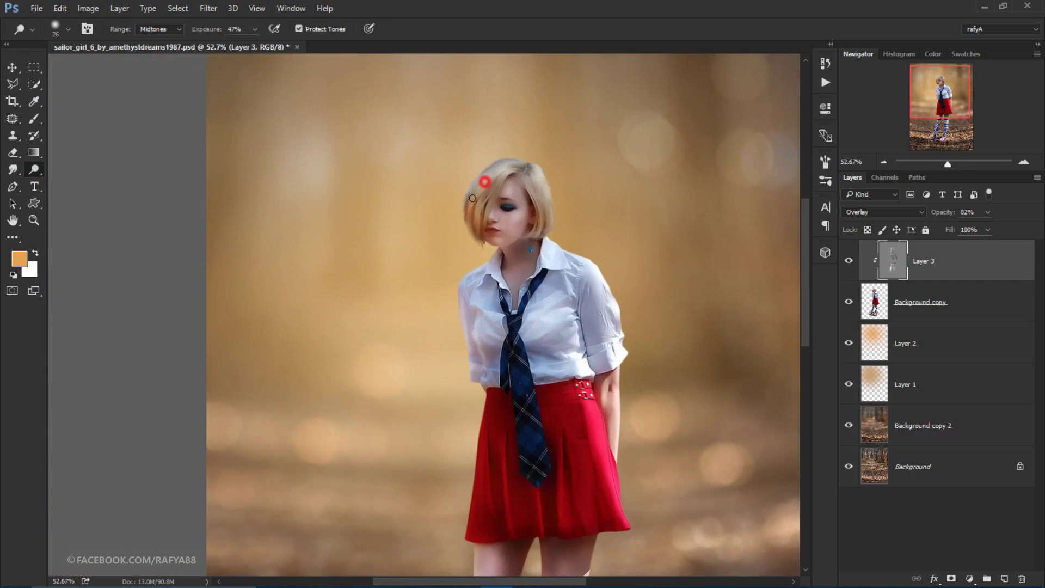
pyautogui.scroll(-1, 434, 246)
pyautogui.scroll(-1, 525, 159)
pyautogui.scroll(1, 561, 173)
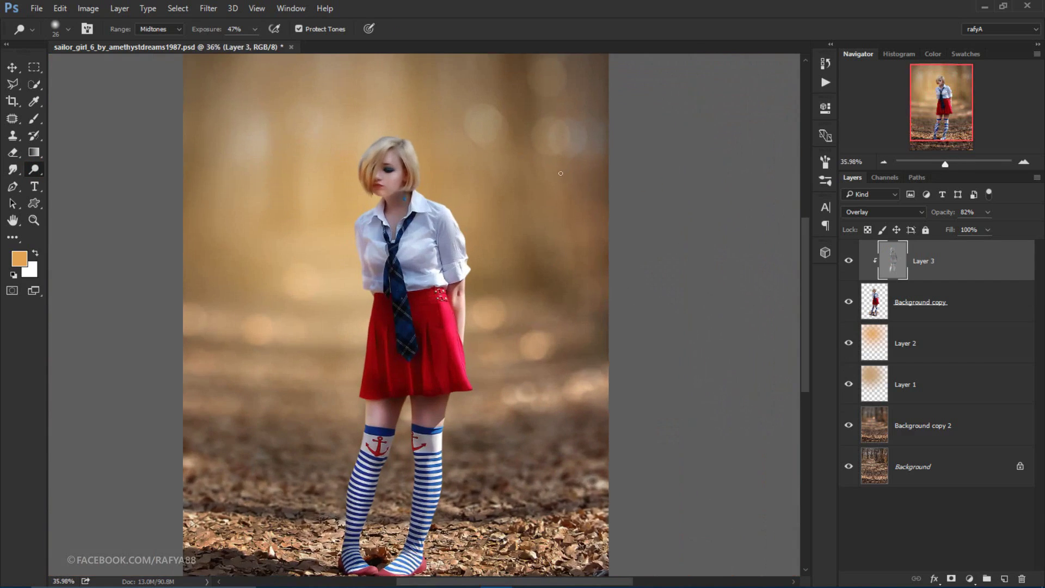
pyautogui.click(850, 262)
pyautogui.click(850, 261)
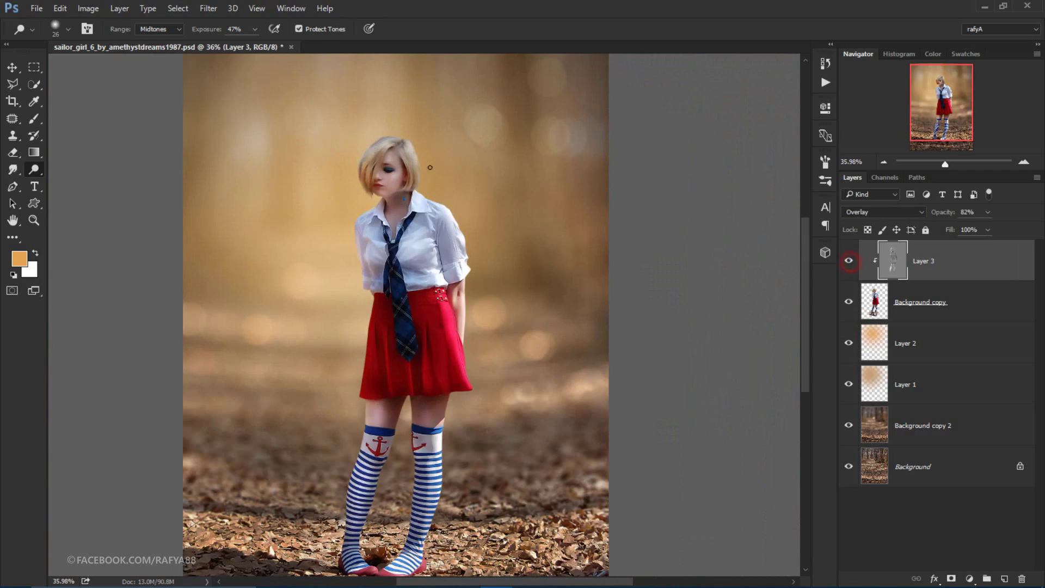
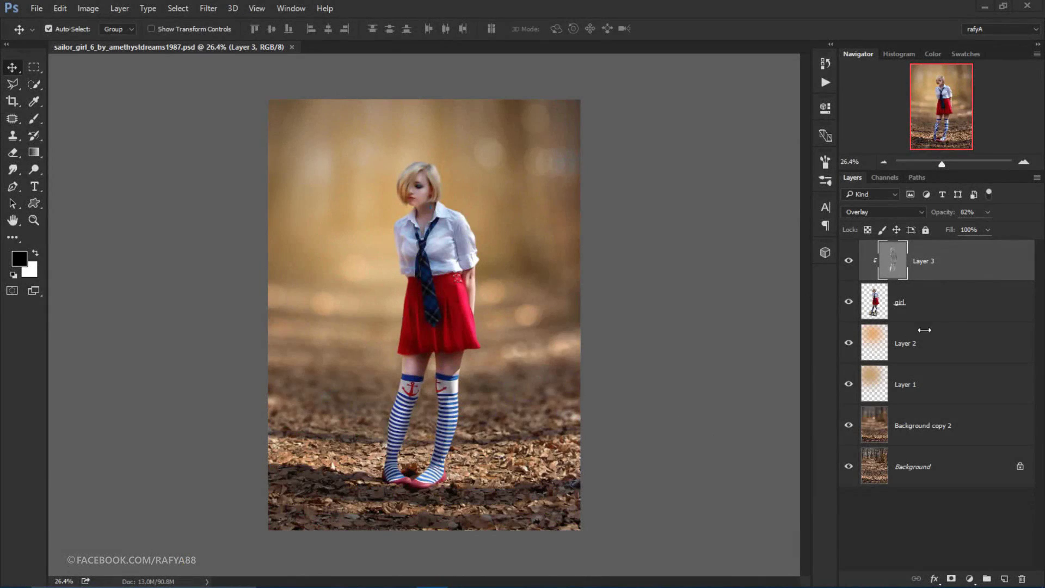
# - Add a black Solid Color fill layer and lower its opacity to 47%
pyautogui.click(972, 578)
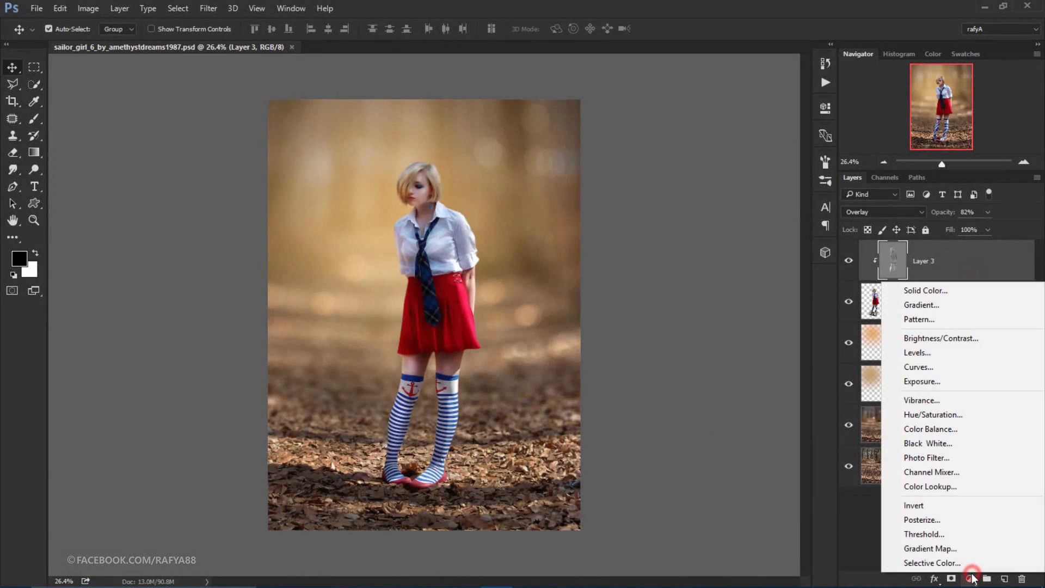
pyautogui.click(920, 296)
pyautogui.moveTo(577, 387); pyautogui.dragTo(552, 416)
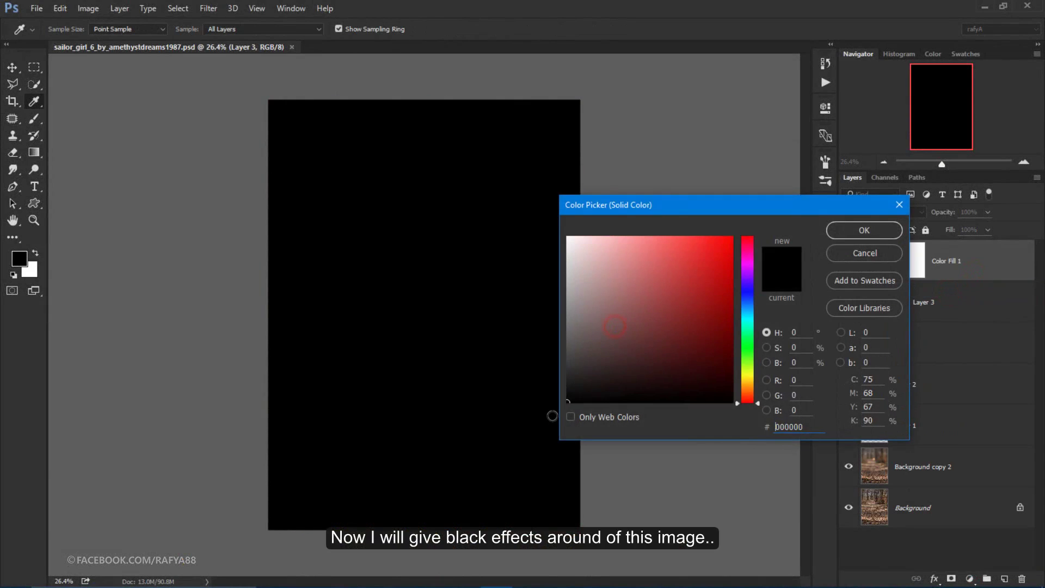
pyautogui.click(878, 231)
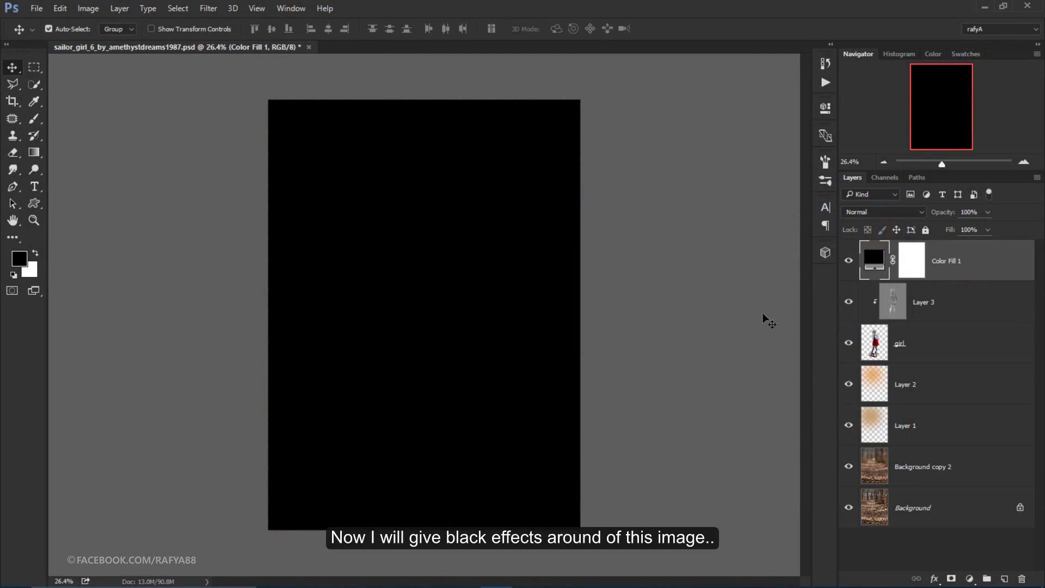
pyautogui.moveTo(954, 216); pyautogui.dragTo(920, 217)
# - Target the fill layer's mask with a soft black 1457 px brush
pyautogui.click(917, 261)
pyautogui.press('x')
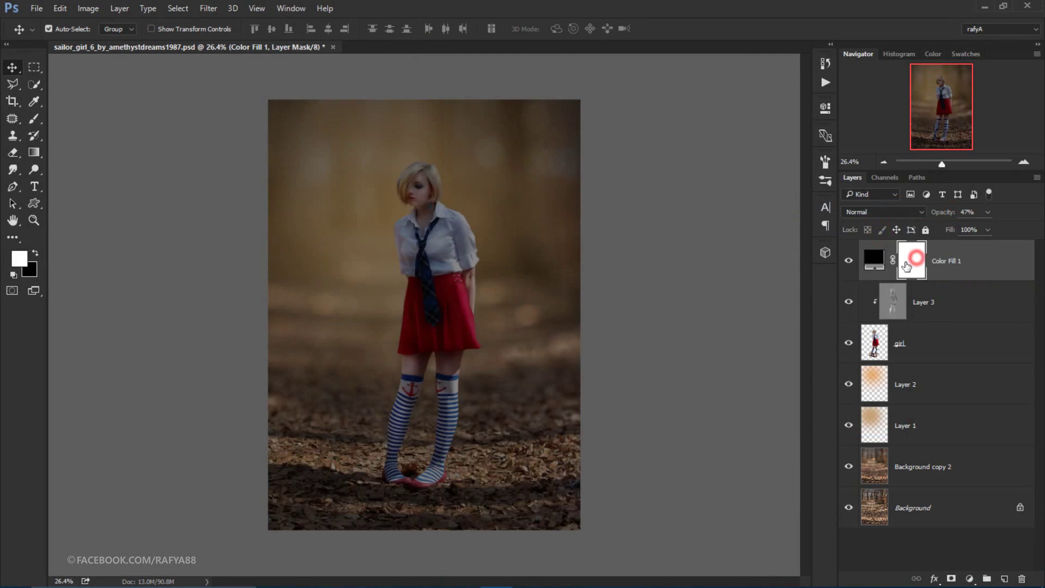
pyautogui.click(34, 118)
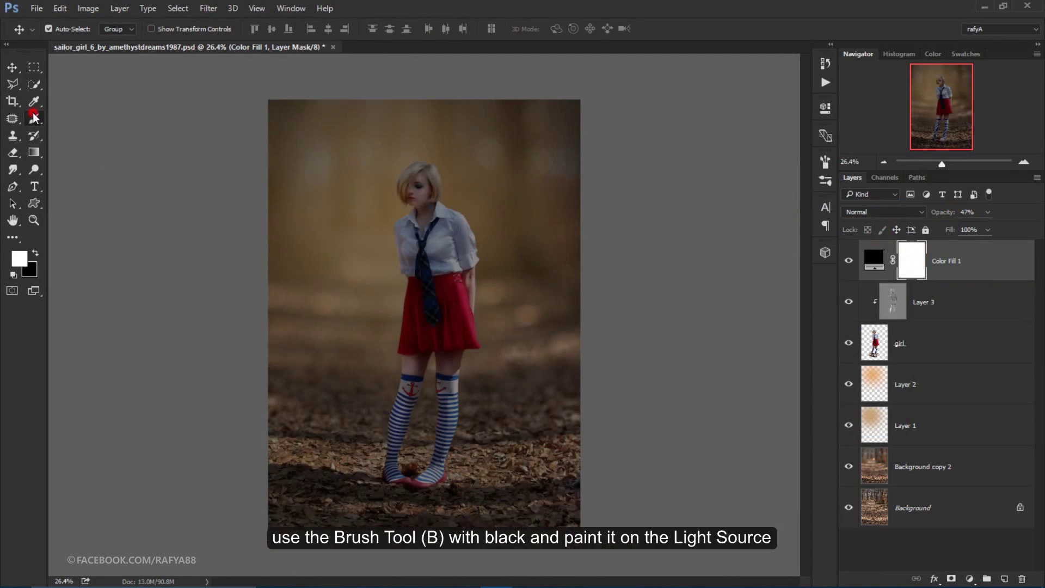
pyautogui.click(38, 253)
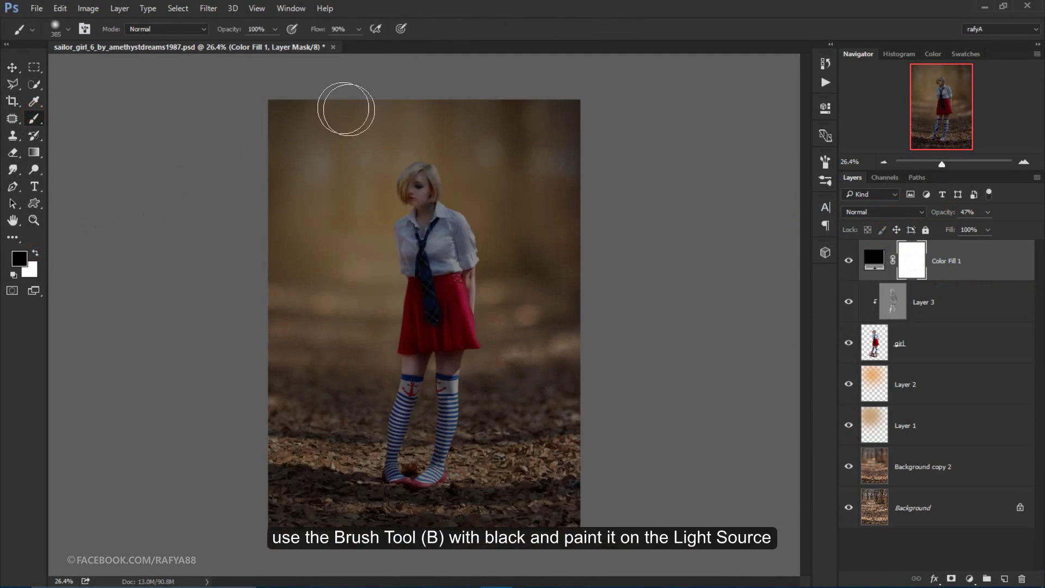
pyautogui.rightClick(409, 188)
pyautogui.moveTo(554, 221); pyautogui.dragTo(561, 221)
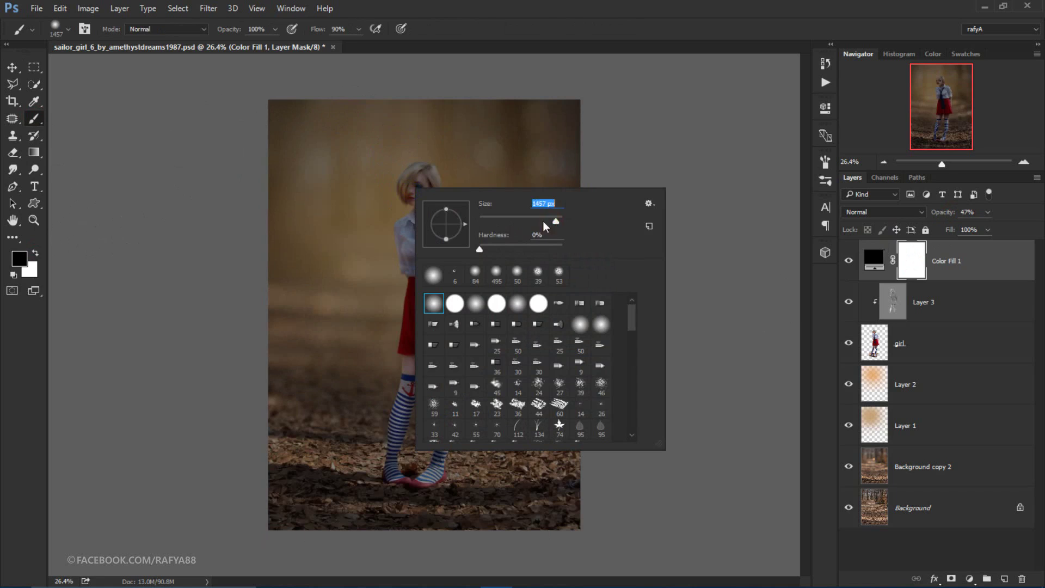
# - Paint the mask around the girl's head, skirt and legs to keep them bright
pyautogui.click(373, 210)
pyautogui.click(377, 222)
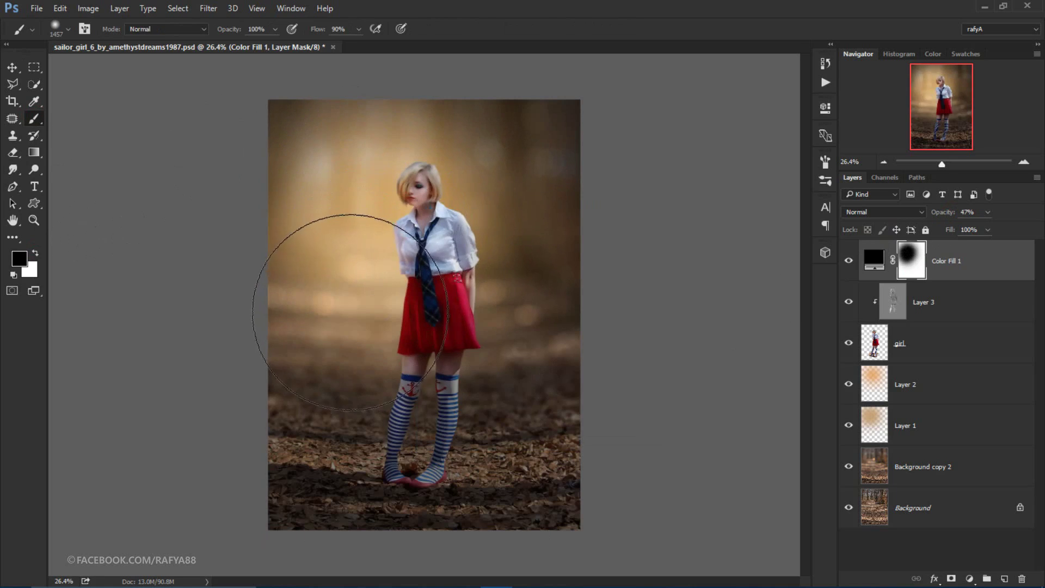
pyautogui.click(345, 312)
pyautogui.click(367, 350)
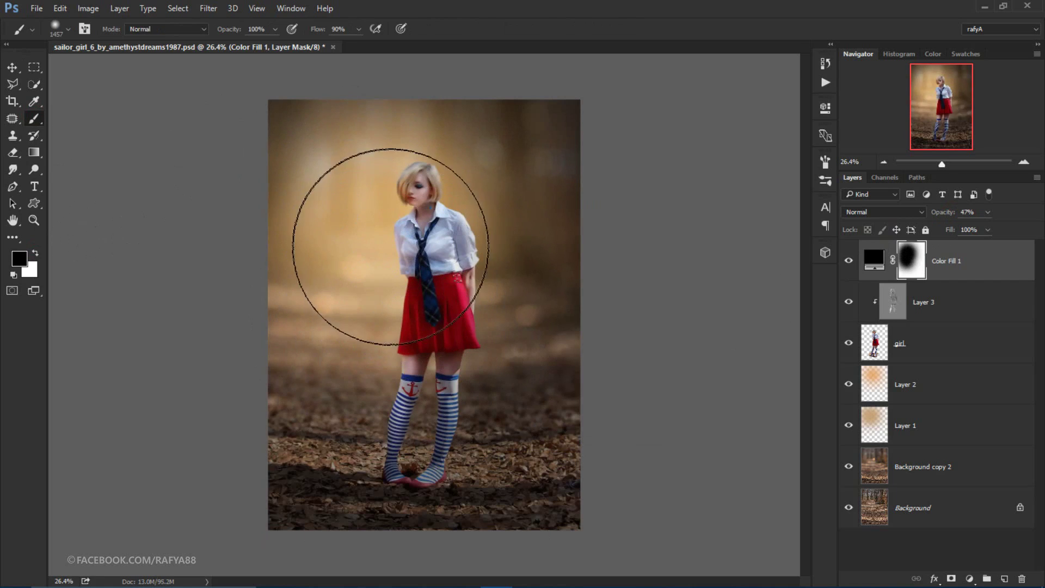
pyautogui.click(389, 228)
pyautogui.click(473, 231)
pyautogui.click(450, 175)
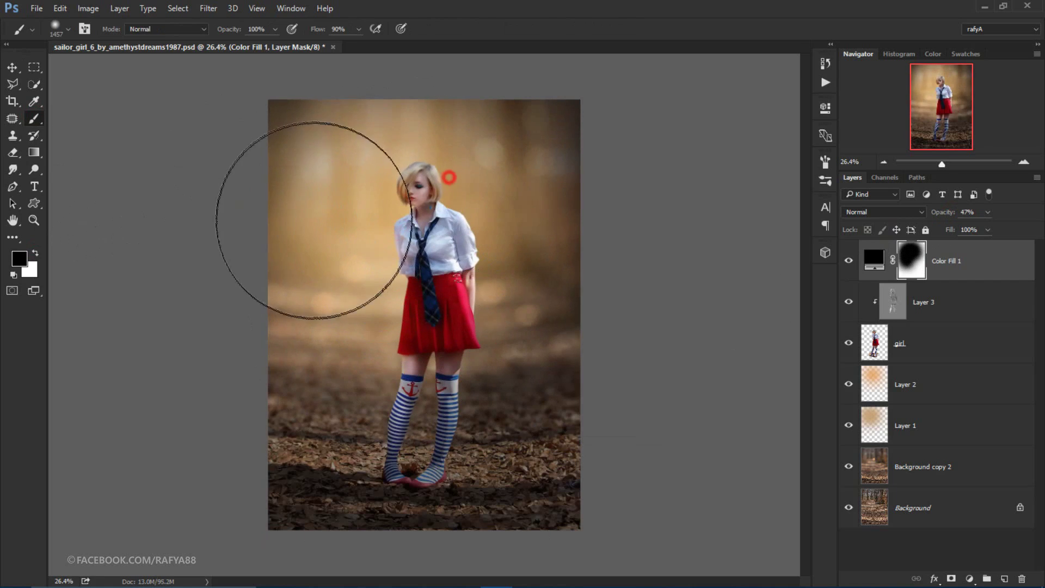
pyautogui.click(345, 186)
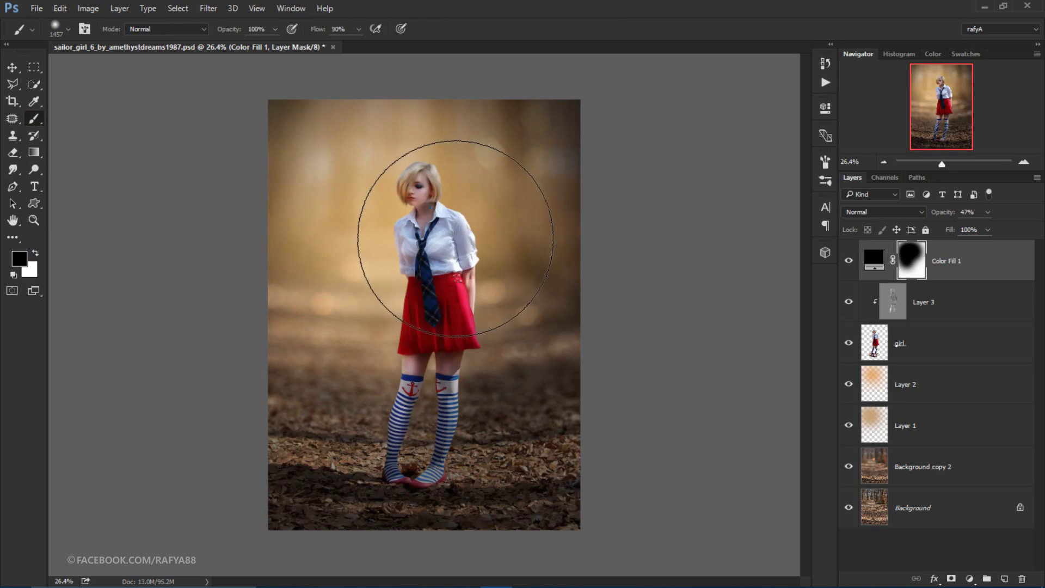
# - Toggle the vignette to compare, clearing a little more over the girl's body
pyautogui.click(848, 261)
pyautogui.click(848, 260)
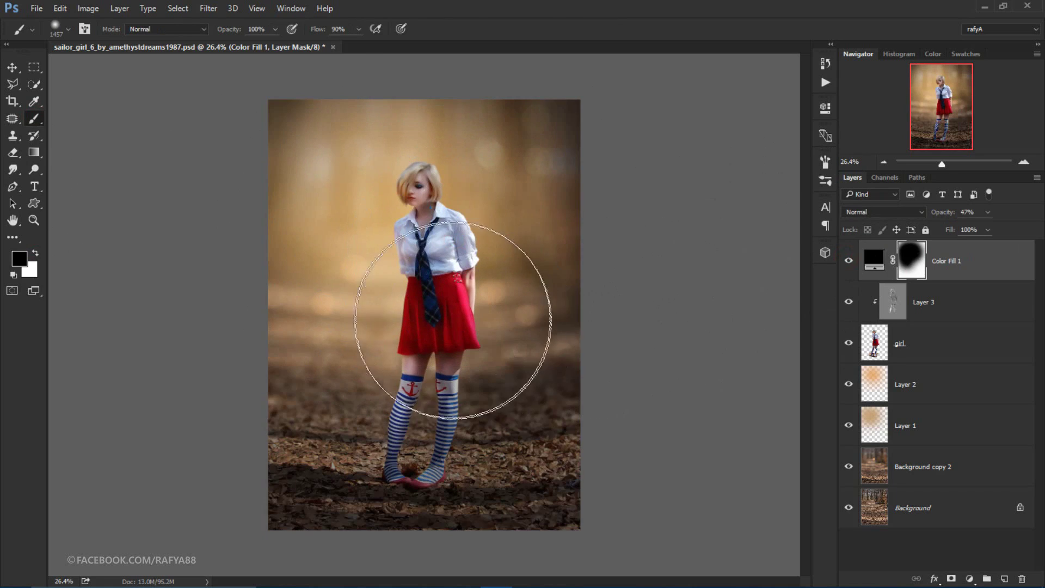
pyautogui.click(417, 226)
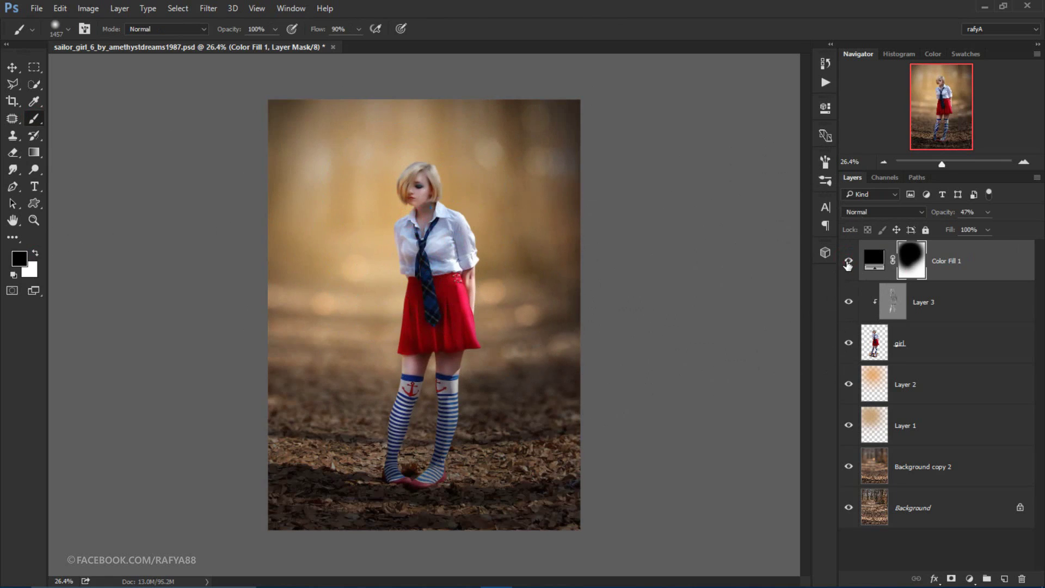
pyautogui.click(848, 261)
# - Select the fill layer itself and add a new empty layer above it
pyautogui.click(963, 258)
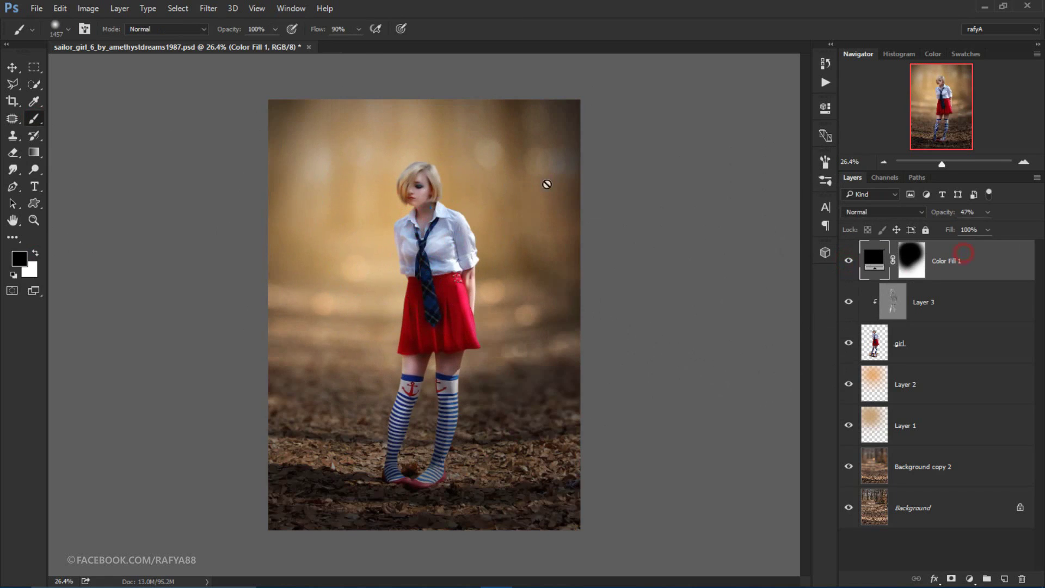
pyautogui.scroll(-3, 533, 190)
pyautogui.scroll(3, 506, 205)
pyautogui.click(1004, 578)
pyautogui.scroll(2, 479, 384)
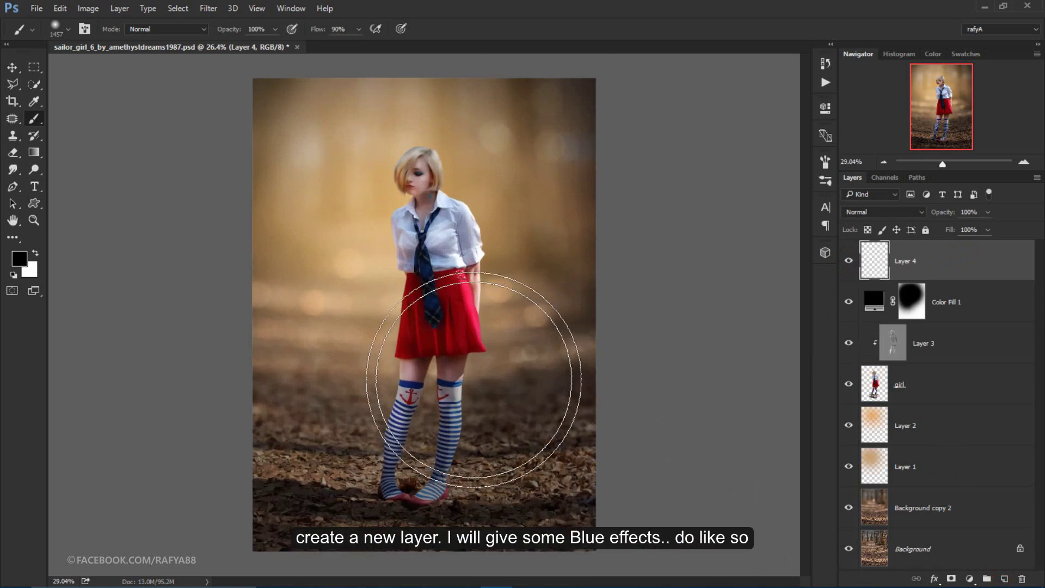
# - Pick light blue #549bc9 and brush a soft glow near the girl
pyautogui.click(18, 260)
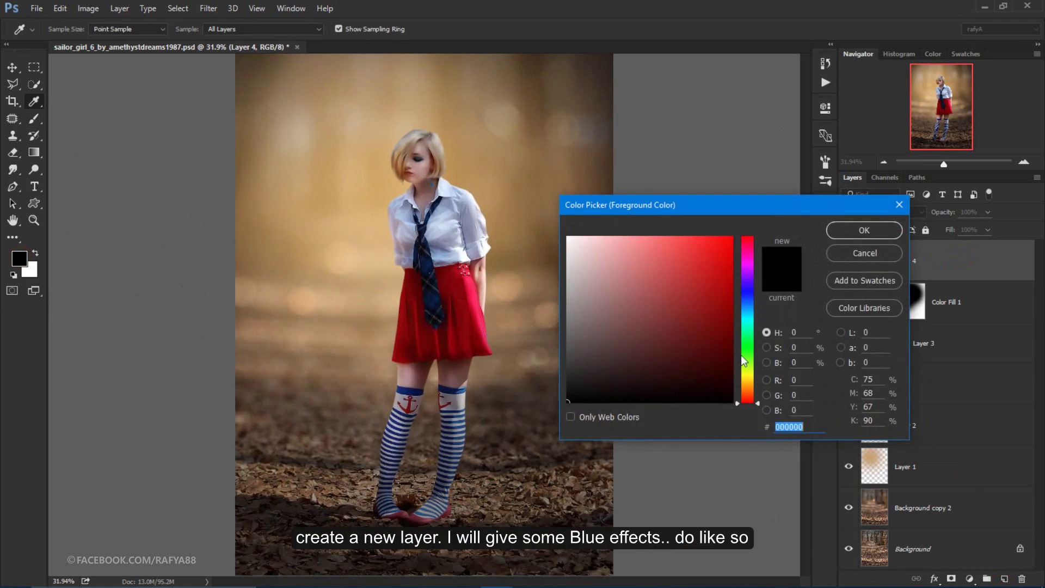
pyautogui.click(751, 309)
pyautogui.moveTo(683, 267); pyautogui.dragTo(669, 268)
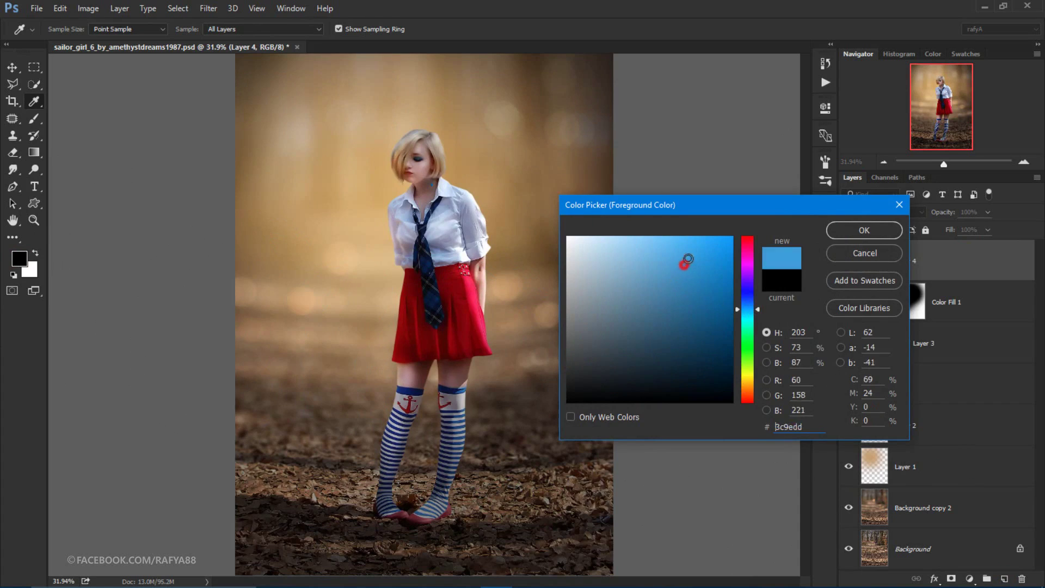
pyautogui.click(865, 230)
pyautogui.moveTo(532, 292)
pyautogui.mouseDown()
pyautogui.moveTo(455, 211)
pyautogui.moveTo(521, 267)
pyautogui.mouseUp()
# - Move the blue glow right, rotate it slightly and scale it to about 235%
pyautogui.scroll(-1, 521, 267)
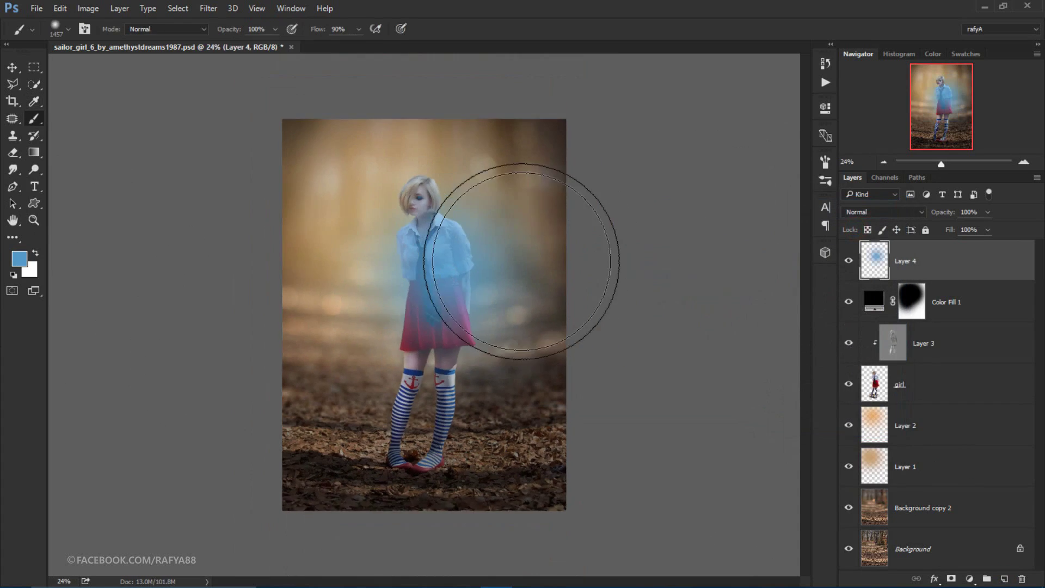
pyautogui.hotkey('ctrl', 't')
pyautogui.moveTo(526, 324); pyautogui.dragTo(606, 349)
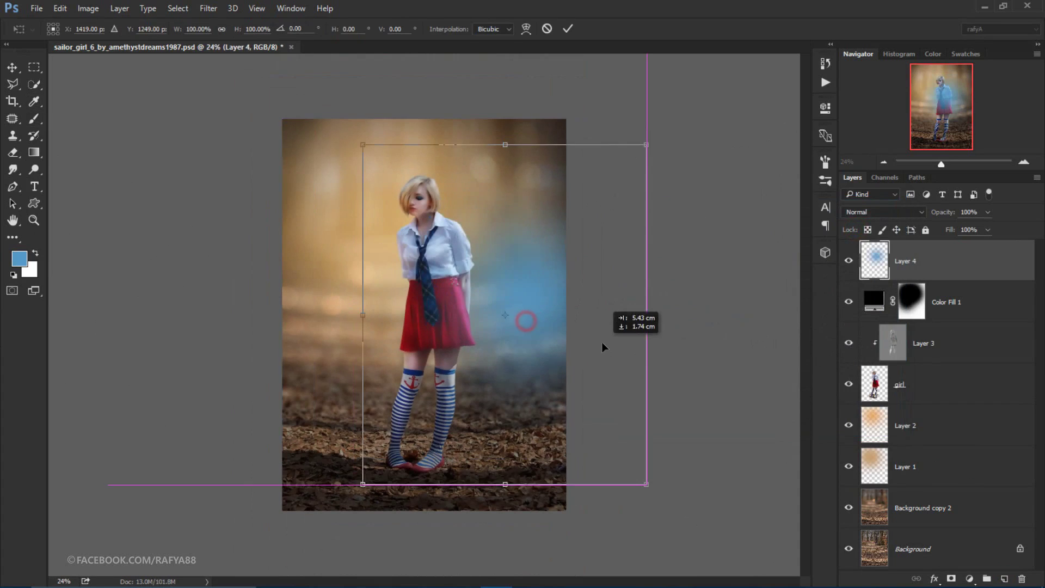
pyautogui.scroll(-1, 597, 340)
pyautogui.moveTo(578, 433); pyautogui.dragTo(664, 560)
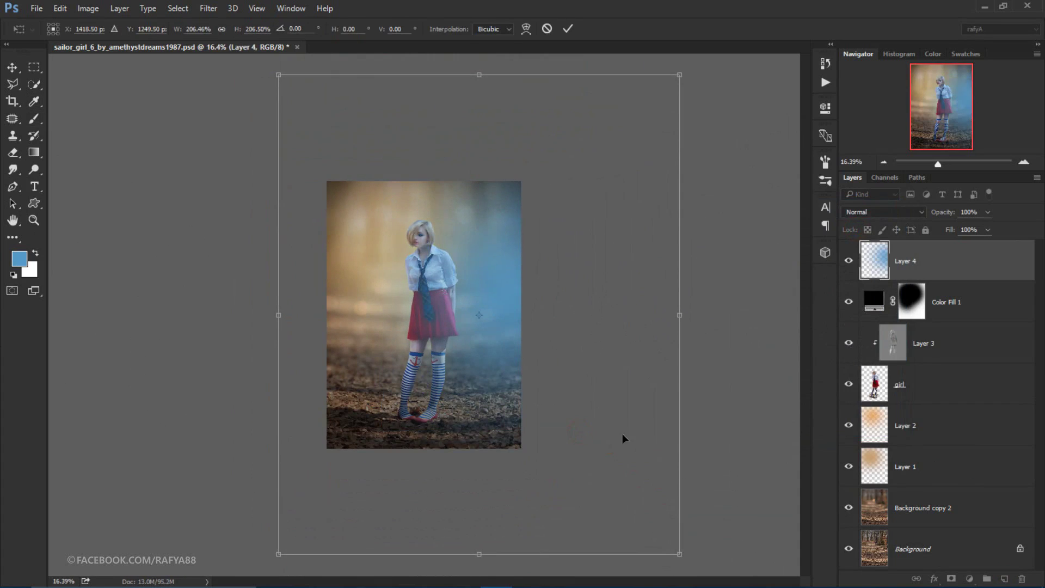
pyautogui.moveTo(623, 436)
pyautogui.mouseDown()
pyautogui.moveTo(703, 451)
pyautogui.moveTo(693, 300)
pyautogui.mouseUp()
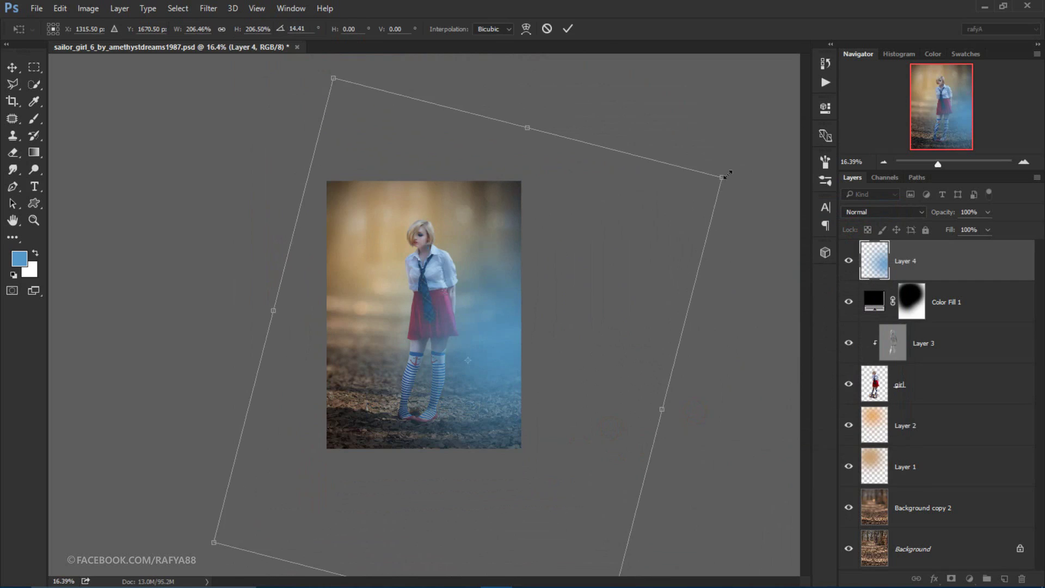
pyautogui.moveTo(728, 174); pyautogui.dragTo(748, 196)
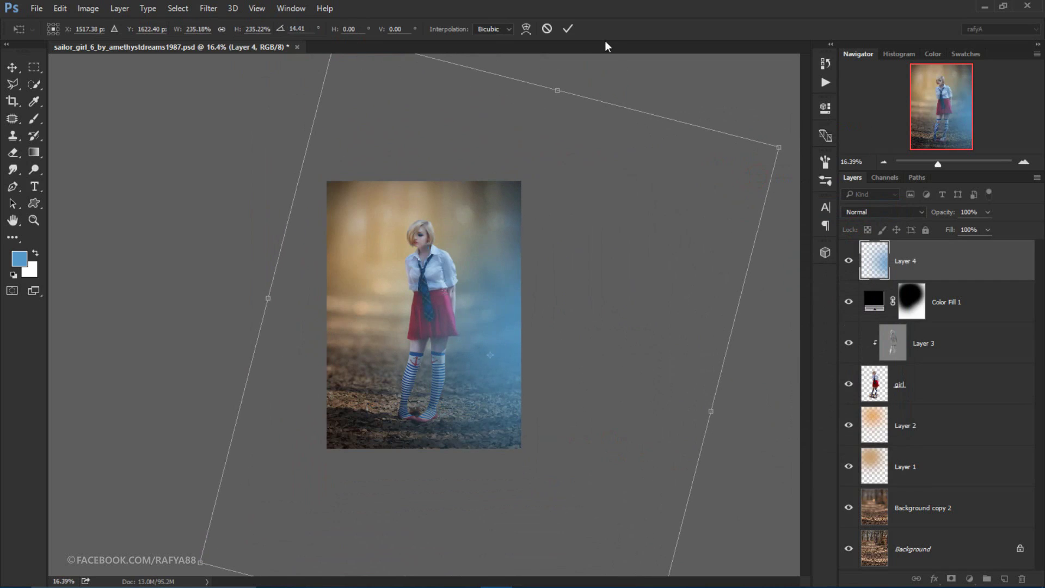
pyautogui.click(566, 31)
# - Set the blue glow layer's blend mode to Overlay
pyautogui.press('b')
pyautogui.scroll(2, 477, 245)
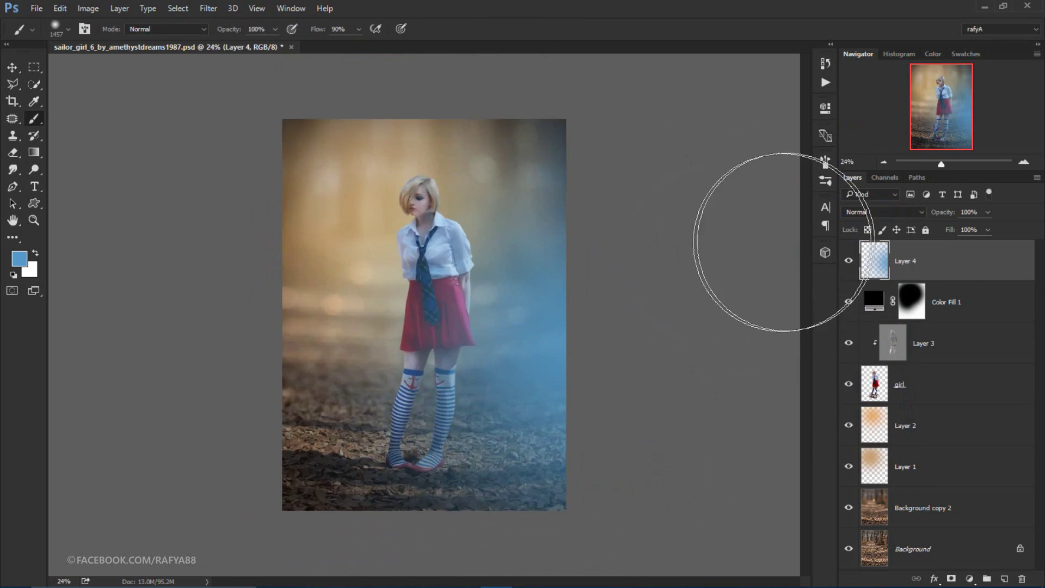
pyautogui.click(867, 212)
pyautogui.click(901, 341)
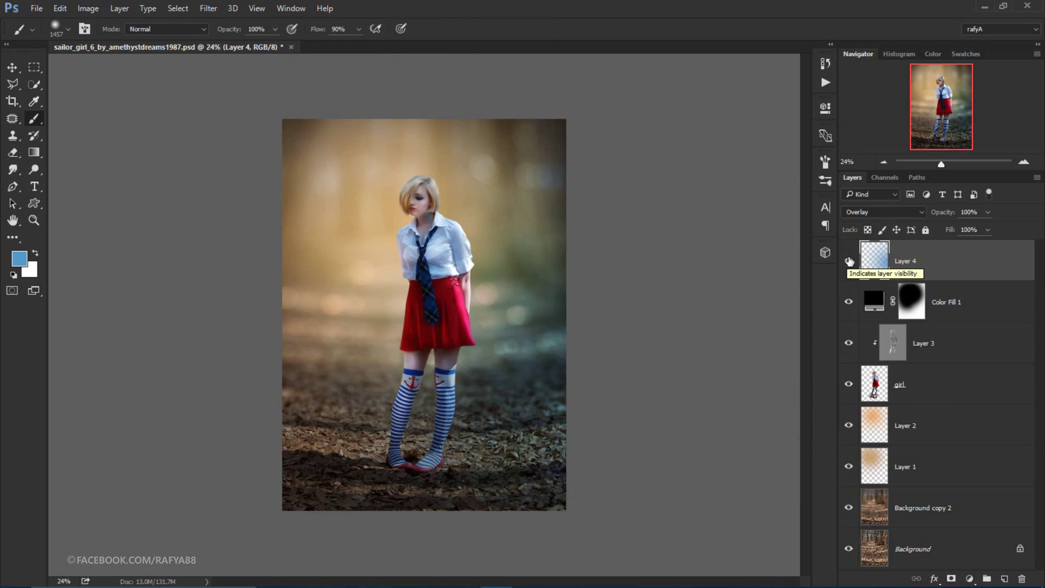
# - Duplicate the blue glow layer and set the copy to Screen at 38% opacity
pyautogui.moveTo(979, 272); pyautogui.dragTo(1006, 577)
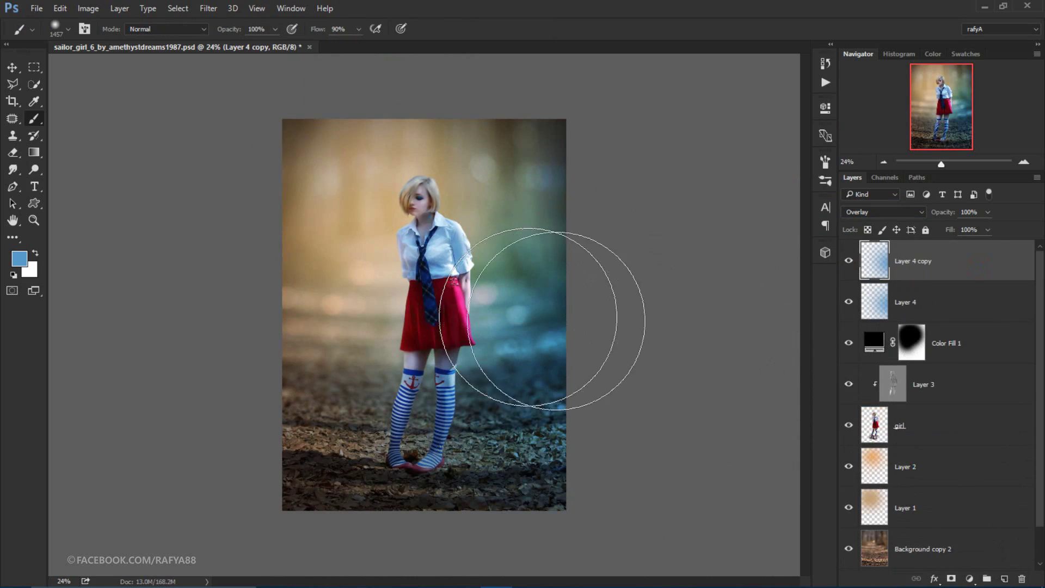
pyautogui.click(863, 213)
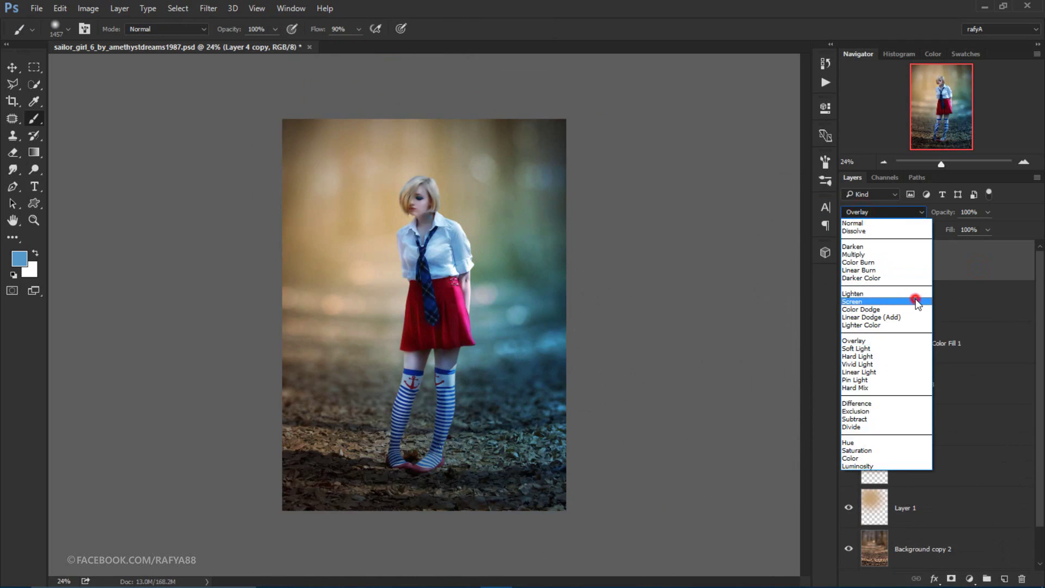
pyautogui.click(918, 301)
pyautogui.moveTo(926, 217); pyautogui.dragTo(913, 218)
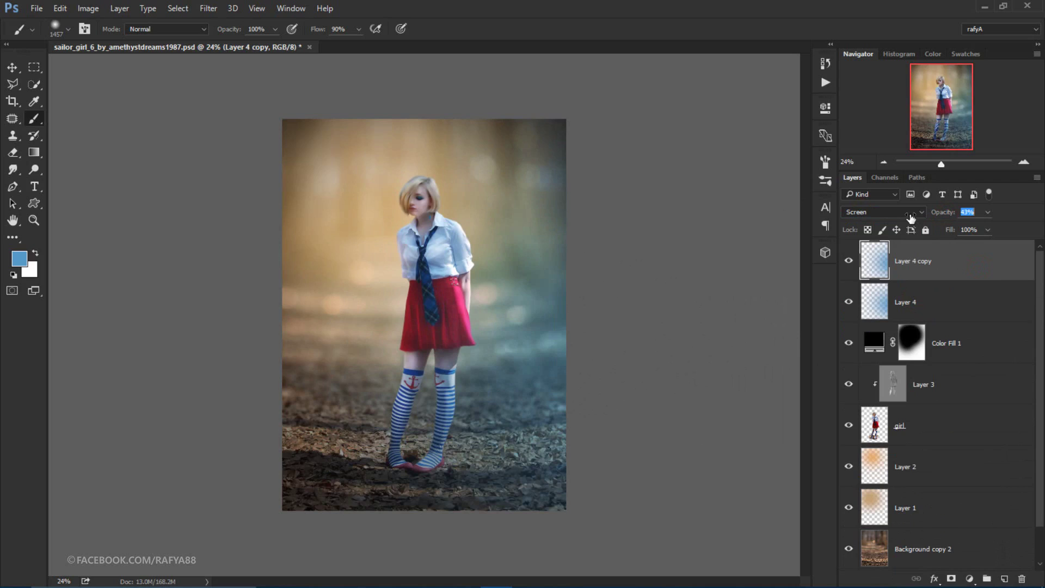
pyautogui.click(850, 259)
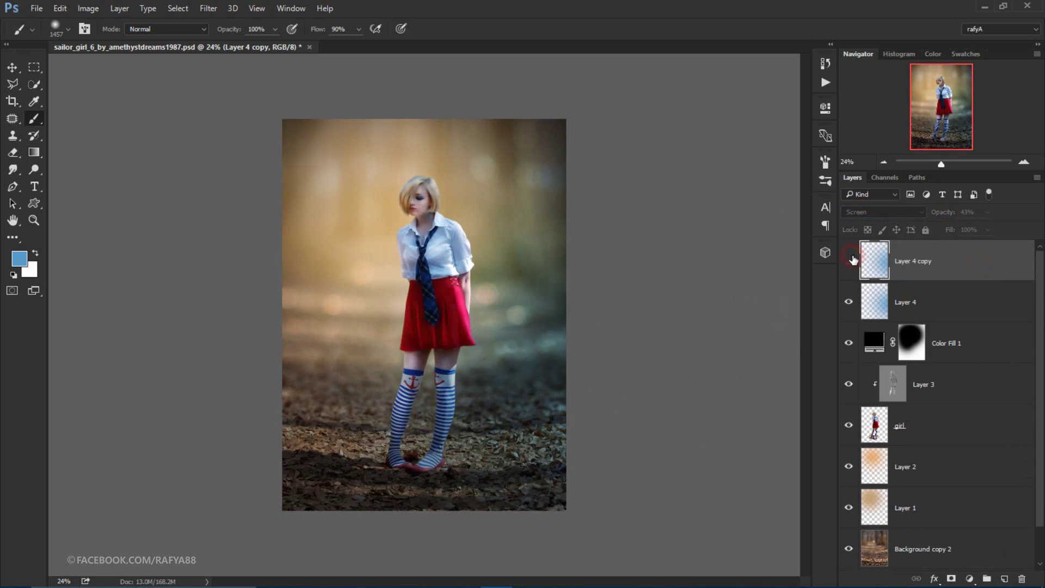
pyautogui.click(849, 260)
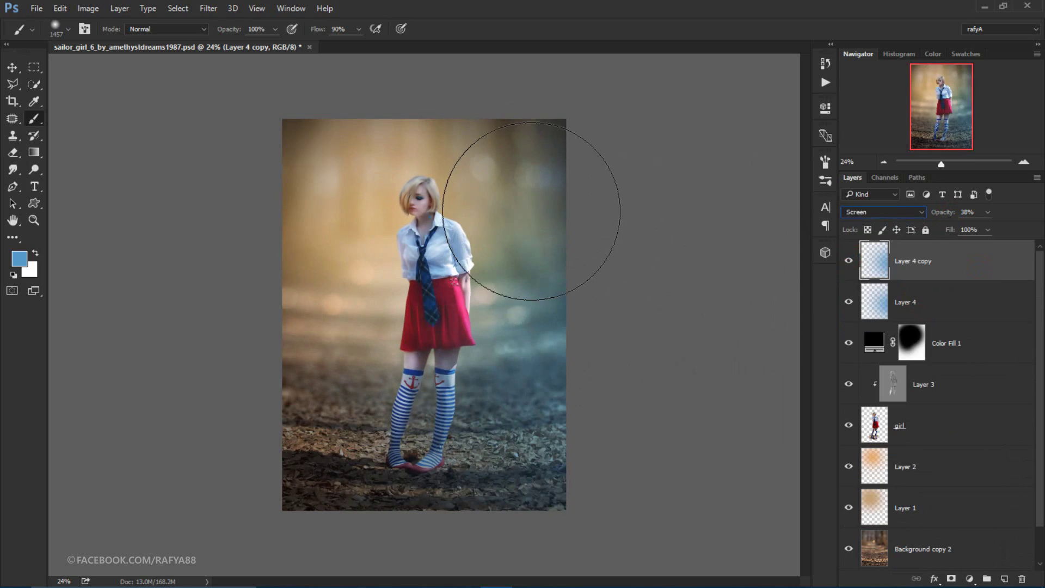
pyautogui.click(985, 259)
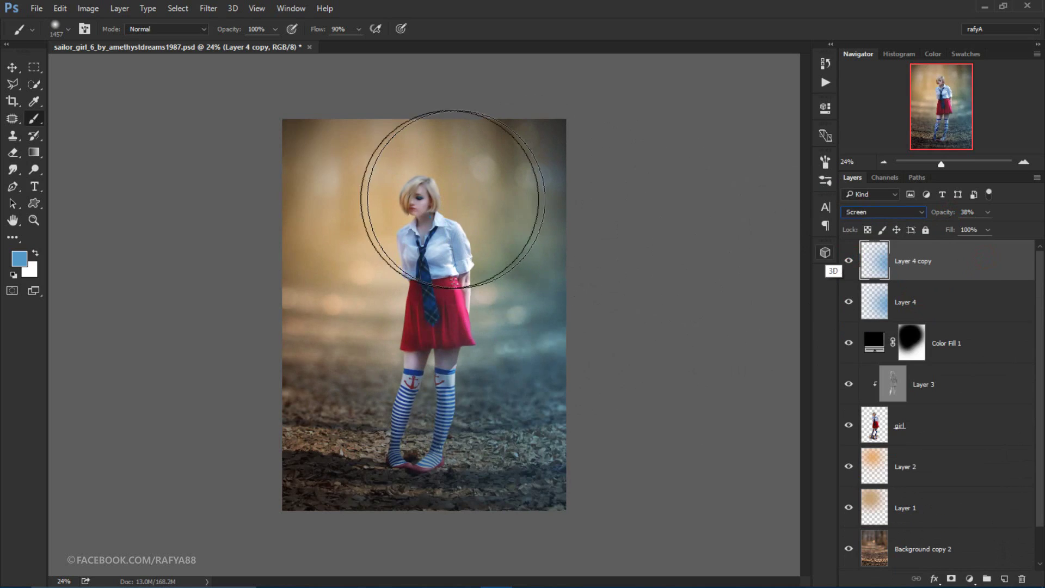
pyautogui.click(13, 67)
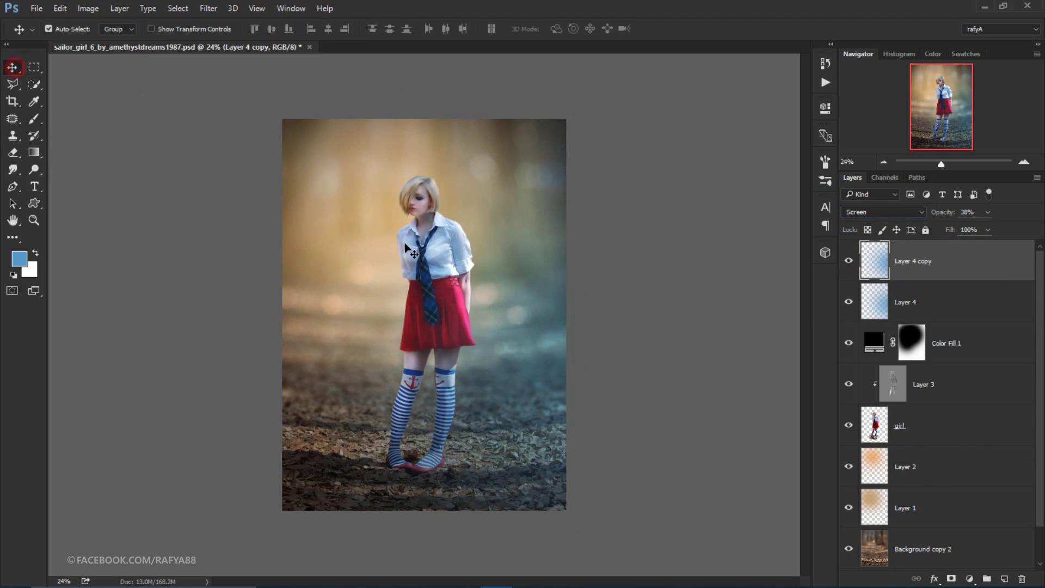
pyautogui.scroll(1, 412, 251)
pyautogui.scroll(1, 414, 250)
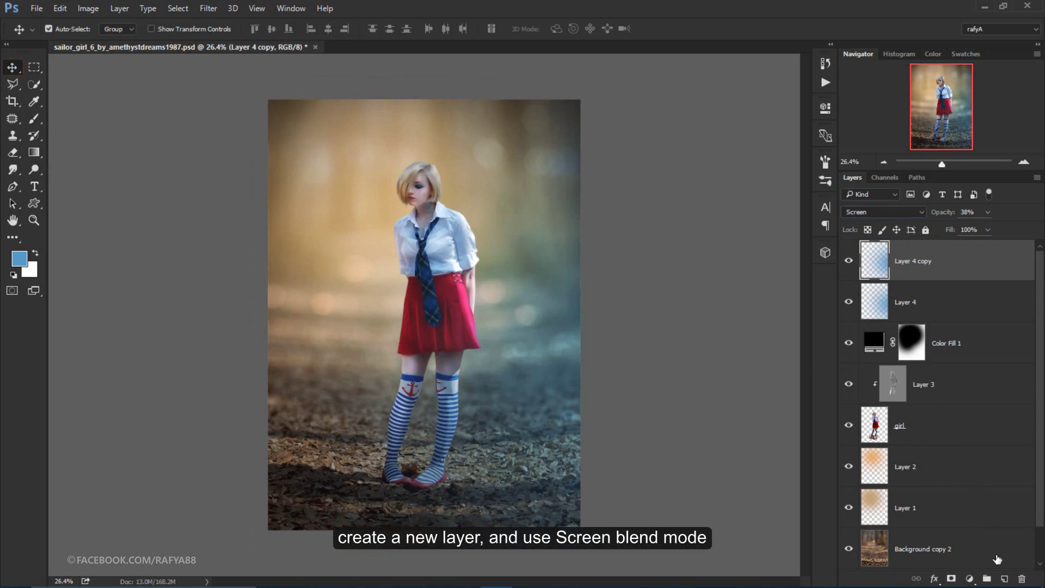
# - Add a new layer and set the foreground colour to light orange #ffd28f
pyautogui.click(1004, 579)
pyautogui.click(26, 262)
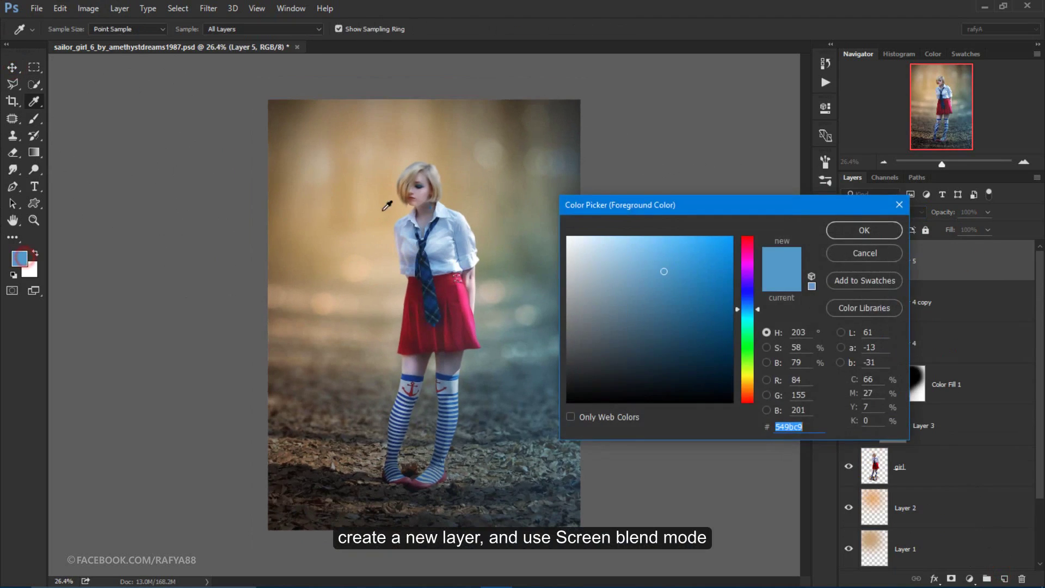
pyautogui.click(373, 176)
pyautogui.moveTo(626, 262); pyautogui.dragTo(642, 236)
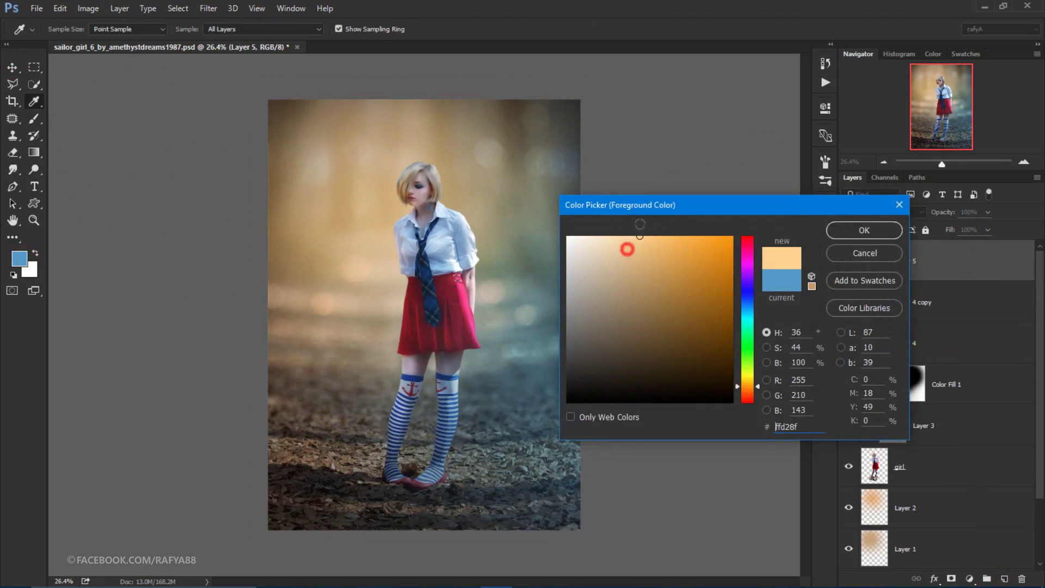
pyautogui.click(826, 235)
# - Paint a soft orange dab at the upper left with a 0%-hardness brush
pyautogui.click(34, 118)
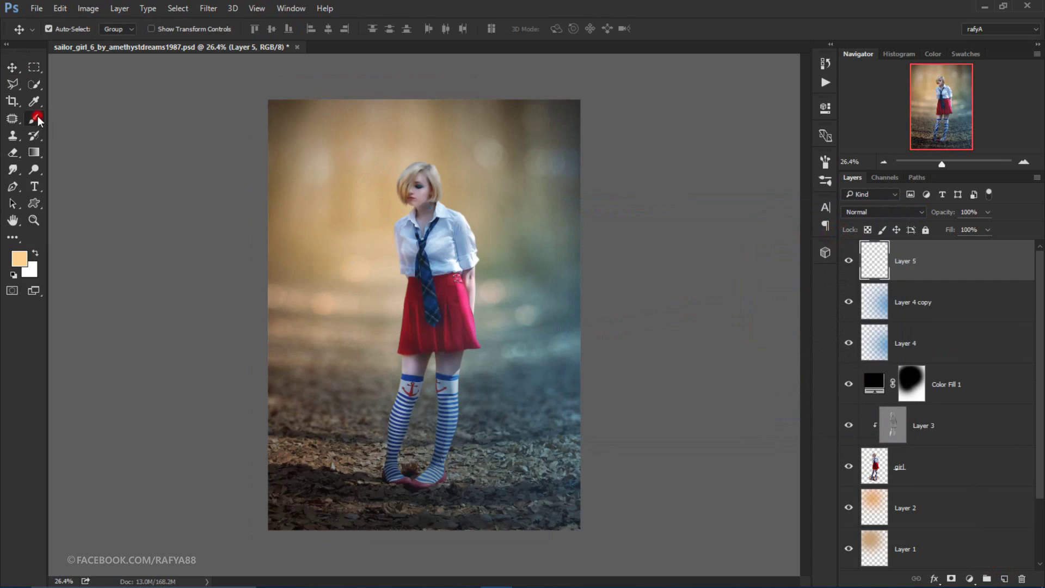
pyautogui.click(383, 208)
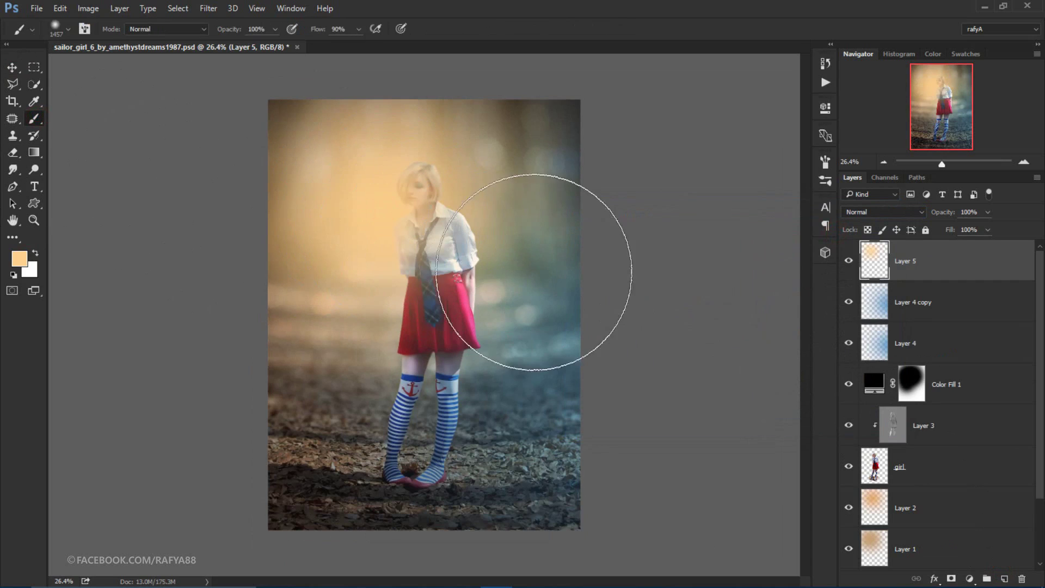
pyautogui.hotkey('ctrl', 'z')
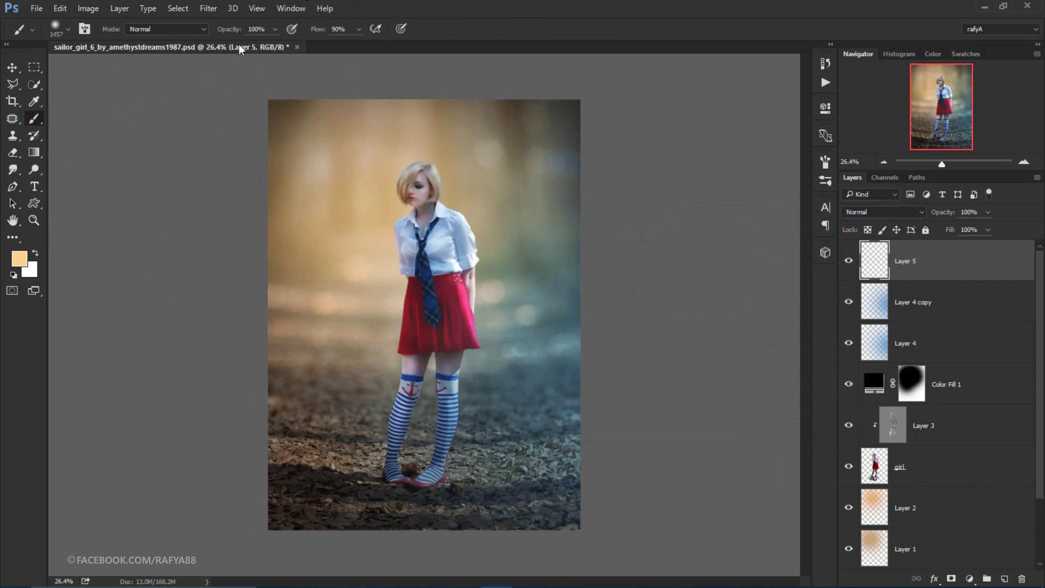
pyautogui.rightClick(458, 177)
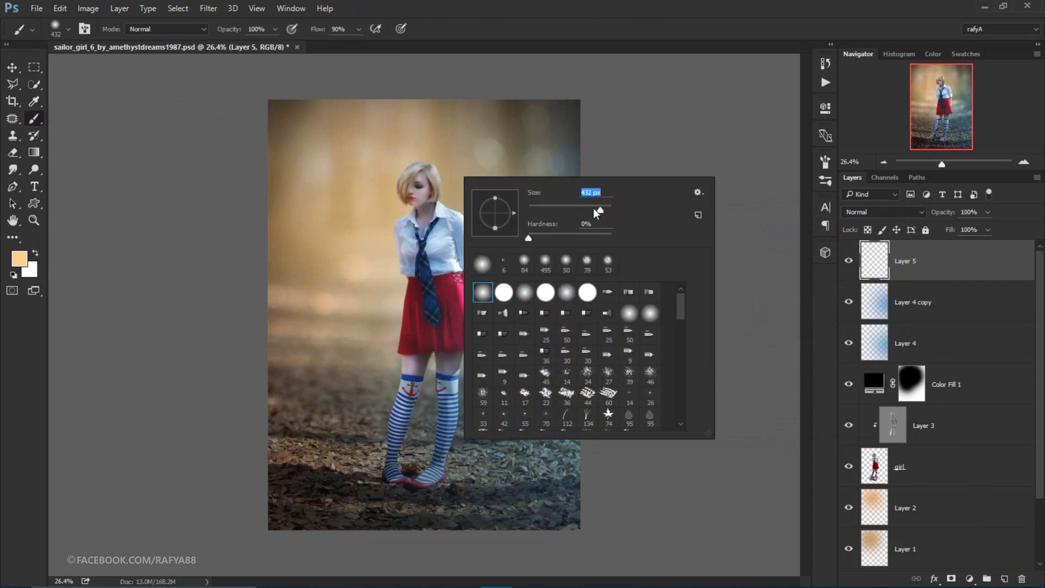
pyautogui.click(362, 203)
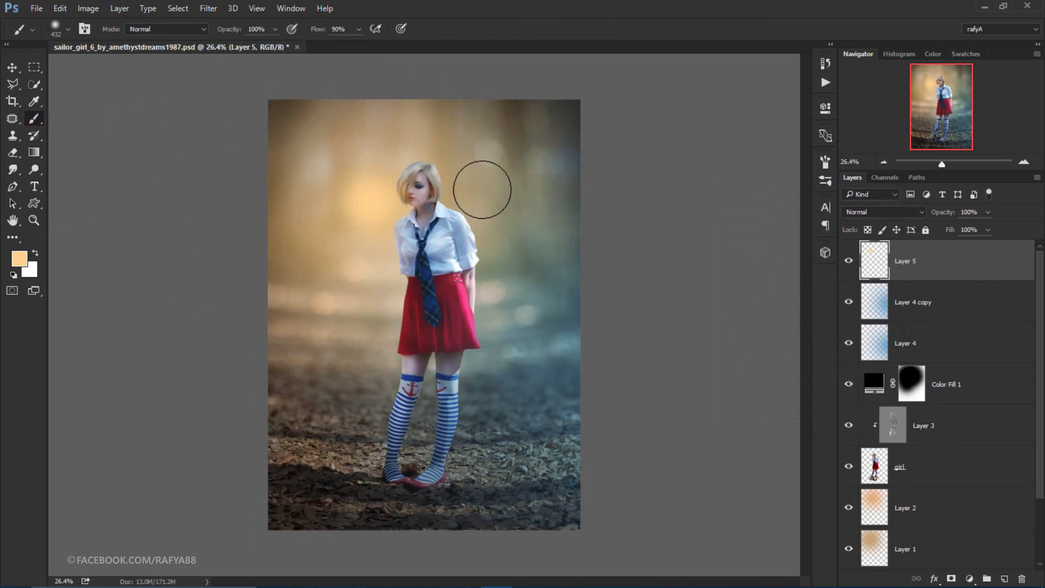
# - Enlarge the orange glow and shift it slightly down and left
pyautogui.hotkey('ctrl', 't')
pyautogui.moveTo(430, 260); pyautogui.dragTo(503, 310)
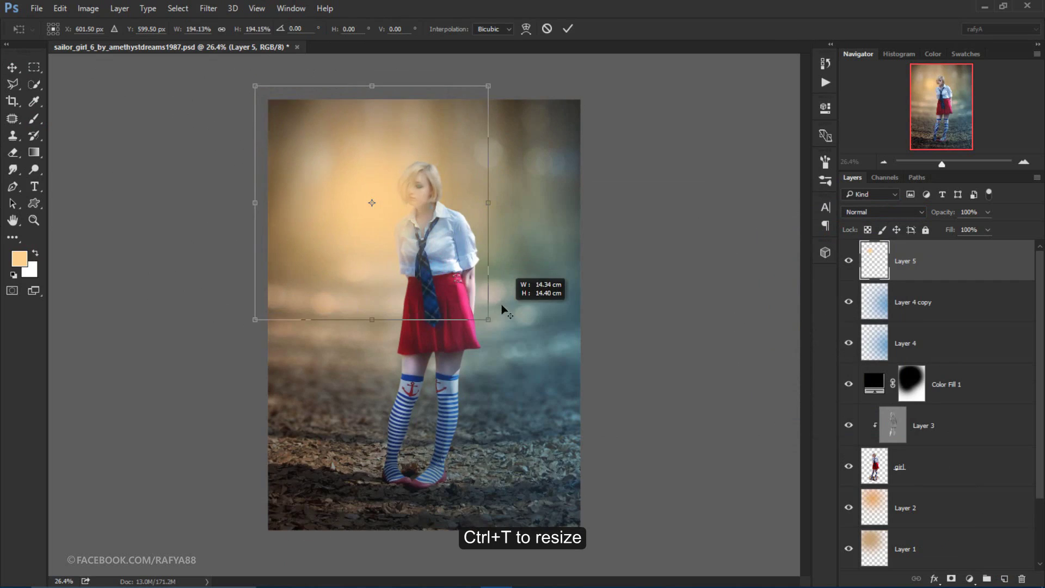
pyautogui.moveTo(437, 264); pyautogui.dragTo(430, 275)
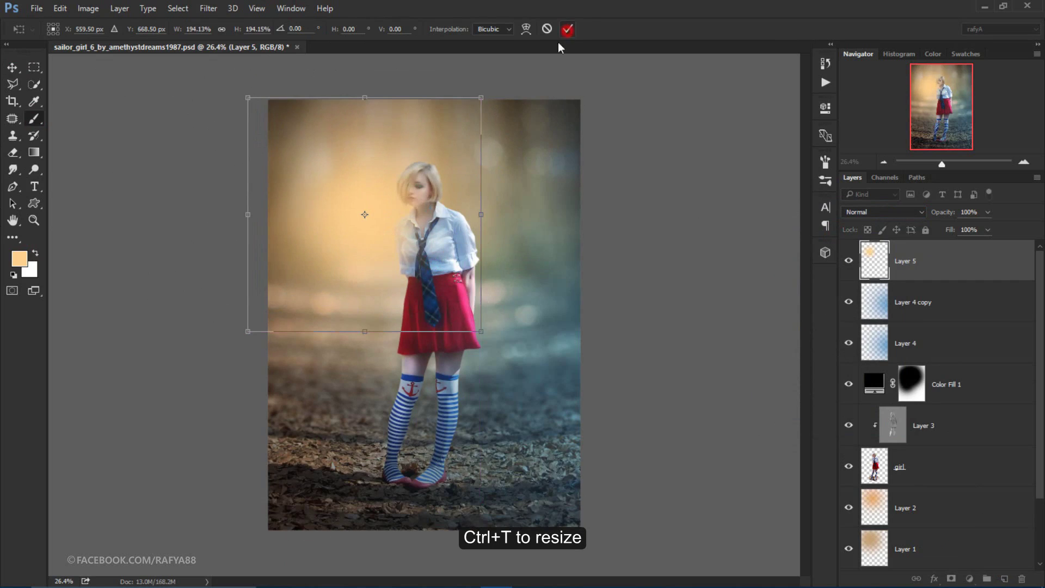
pyautogui.click(567, 30)
# - Set the orange glow layer's blend mode to Screen
pyautogui.scroll(2, 414, 163)
pyautogui.click(888, 212)
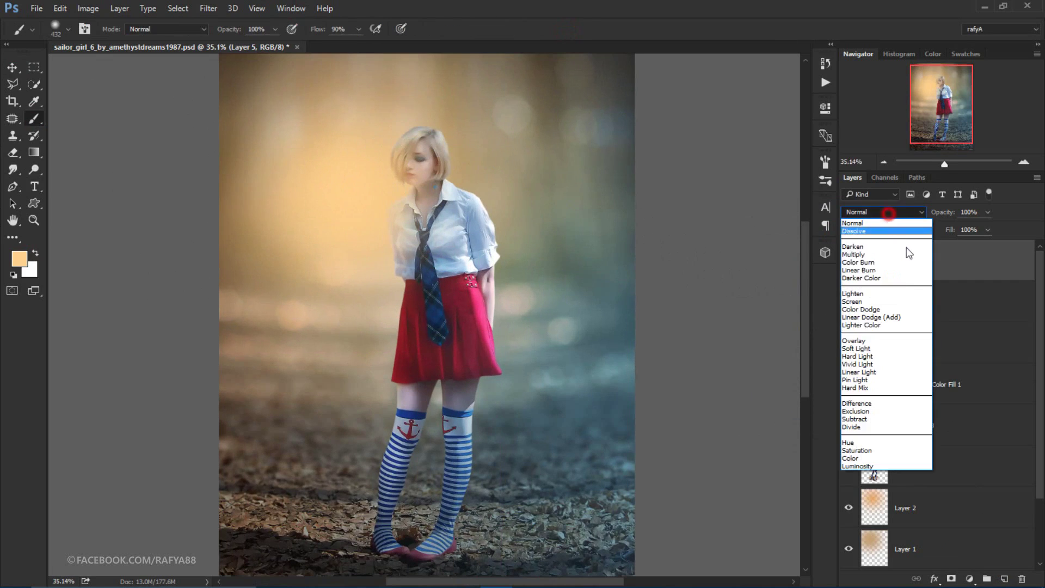
pyautogui.click(912, 302)
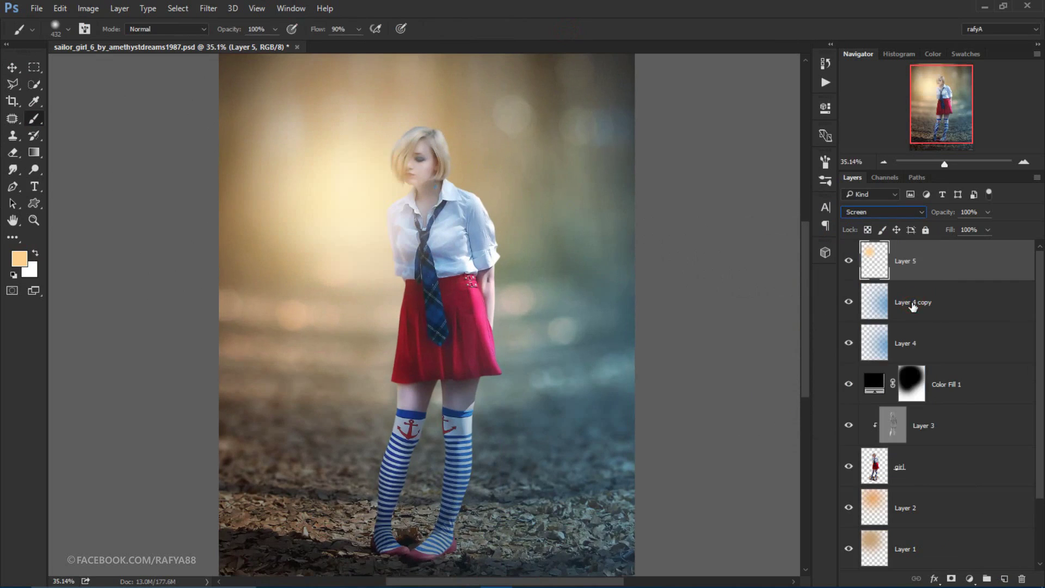
pyautogui.click(940, 264)
# - Stretch the orange glow taller, move it lower and enlarge it to about 130%
pyautogui.hotkey('ctrl', 't')
pyautogui.scroll(-2, 416, 241)
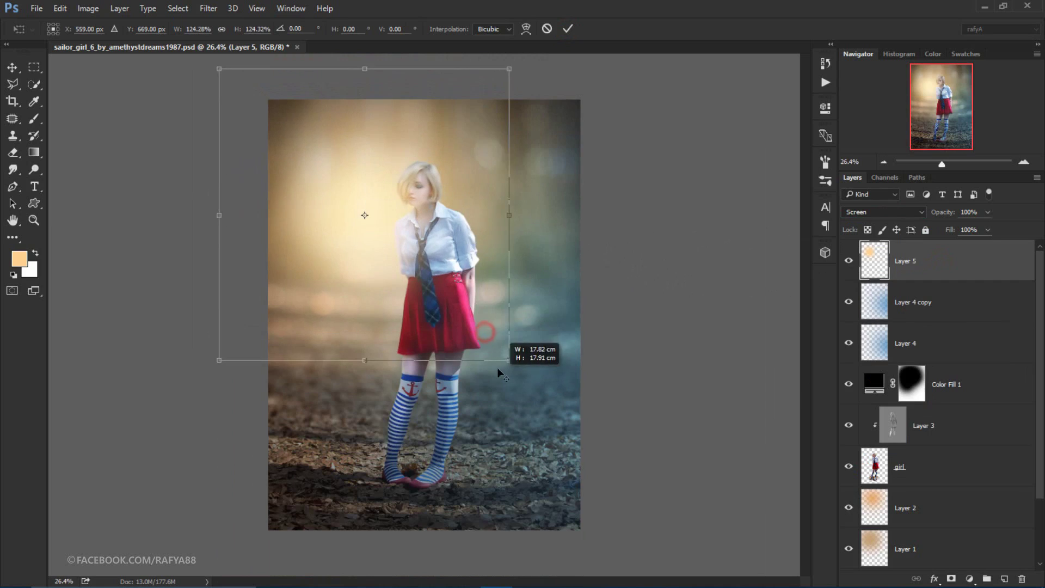
pyautogui.moveTo(484, 332); pyautogui.dragTo(499, 364)
pyautogui.moveTo(451, 305); pyautogui.dragTo(447, 295)
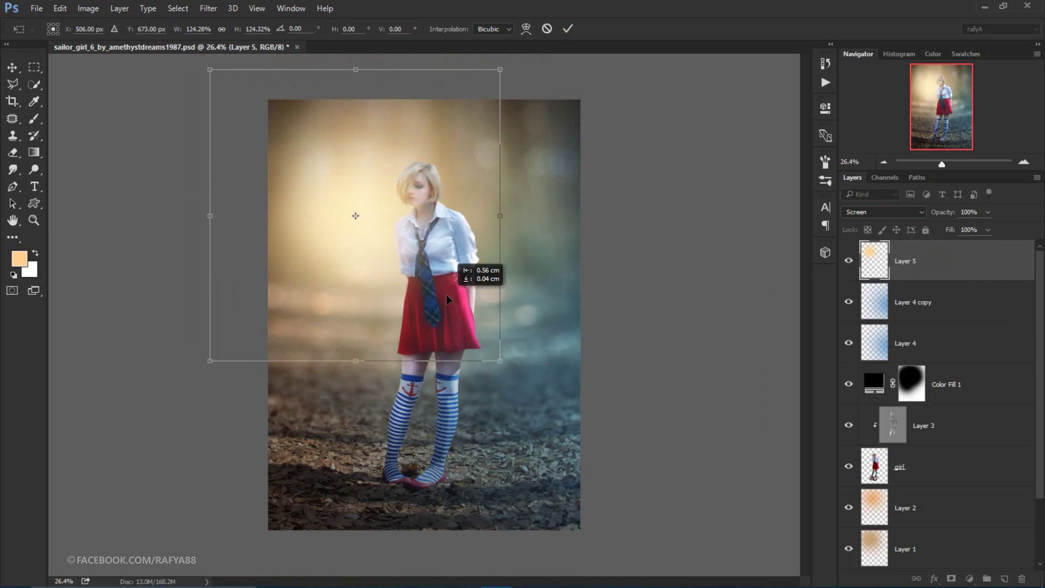
pyautogui.moveTo(358, 70); pyautogui.dragTo(358, 55)
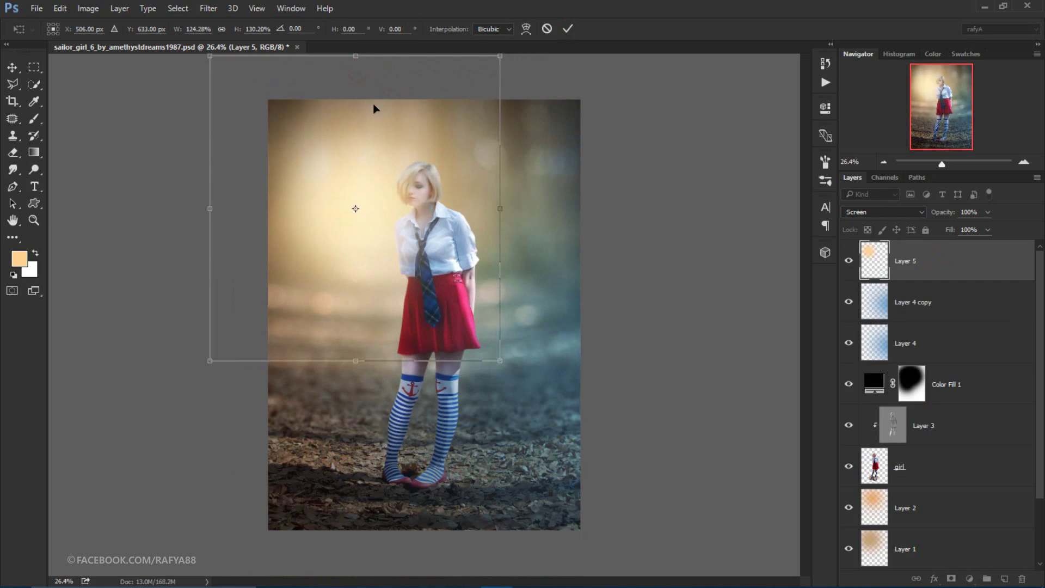
pyautogui.moveTo(372, 105); pyautogui.dragTo(374, 126)
pyautogui.moveTo(498, 375)
pyautogui.mouseDown()
pyautogui.moveTo(500, 388)
pyautogui.moveTo(476, 353)
pyautogui.mouseUp()
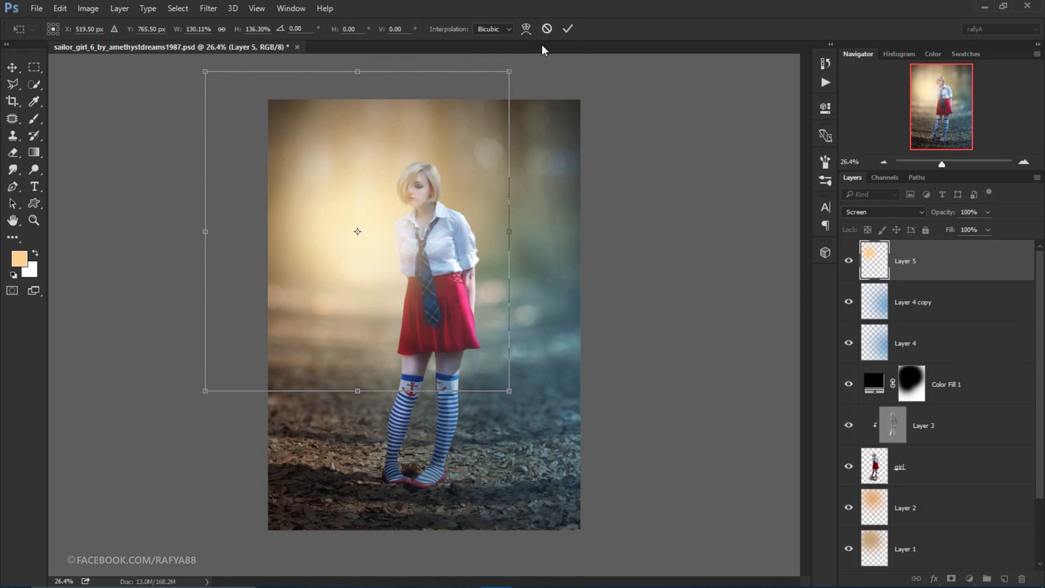
pyautogui.click(567, 28)
pyautogui.press('b')
# - Select the Color Fill 1 vignette layer and set its opacity to 57%
pyautogui.scroll(-2, 434, 153)
pyautogui.scroll(-2, 436, 162)
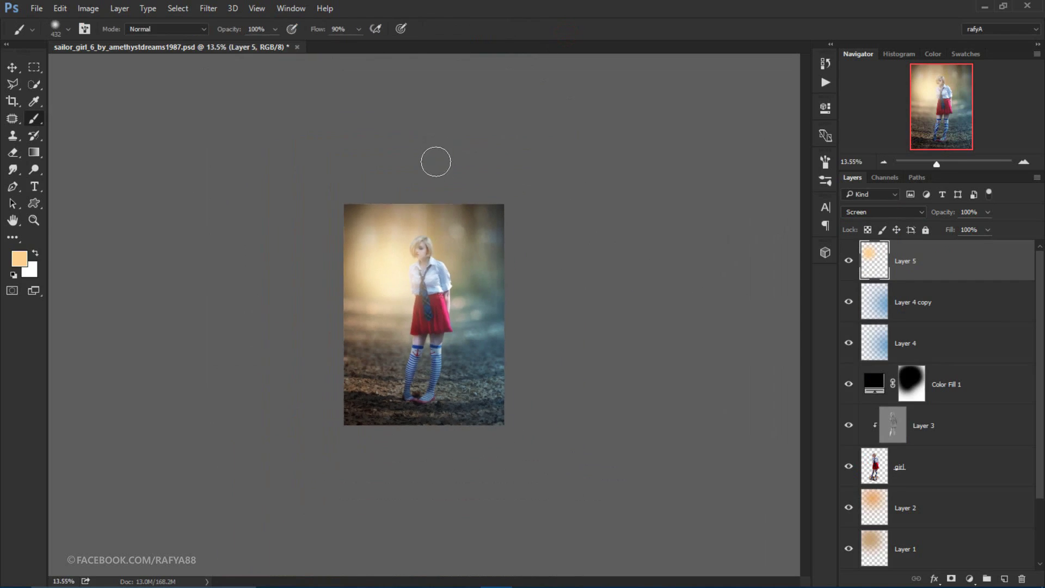
pyautogui.scroll(1, 451, 226)
pyautogui.scroll(1, 450, 226)
pyautogui.click(960, 370)
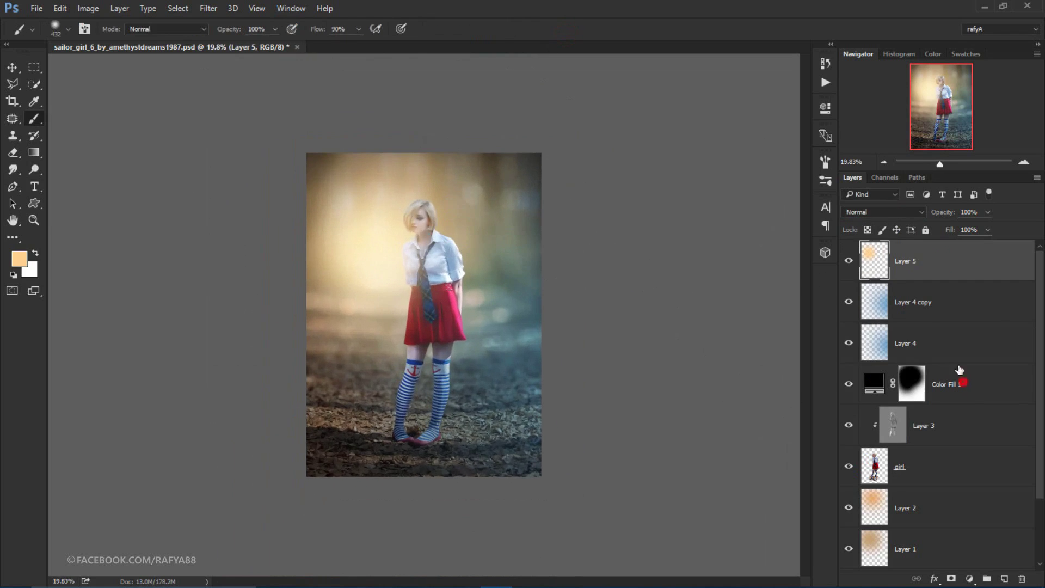
pyautogui.click(943, 212)
pyautogui.scroll(1, 490, 240)
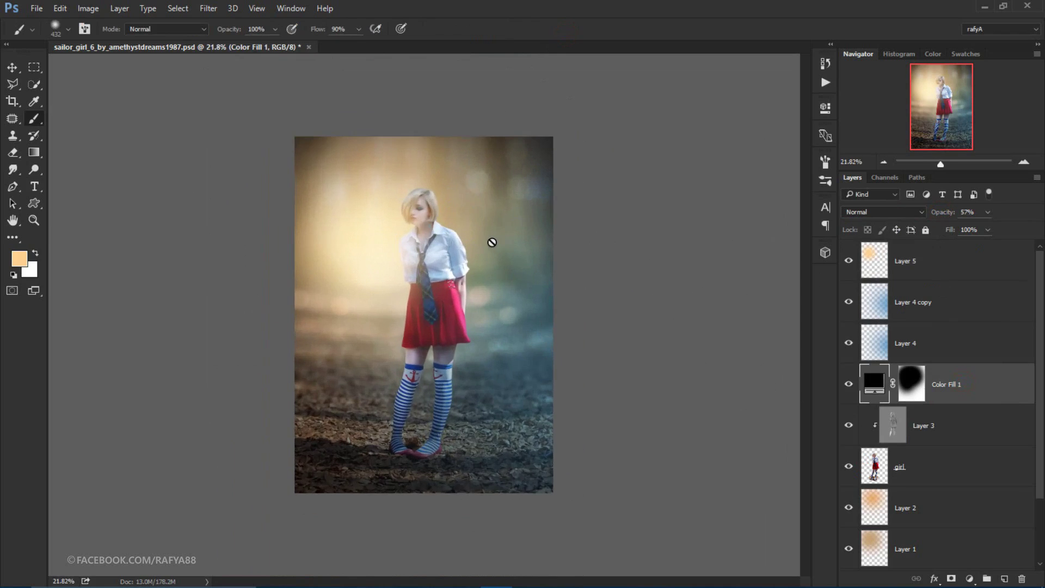
pyautogui.scroll(1, 490, 237)
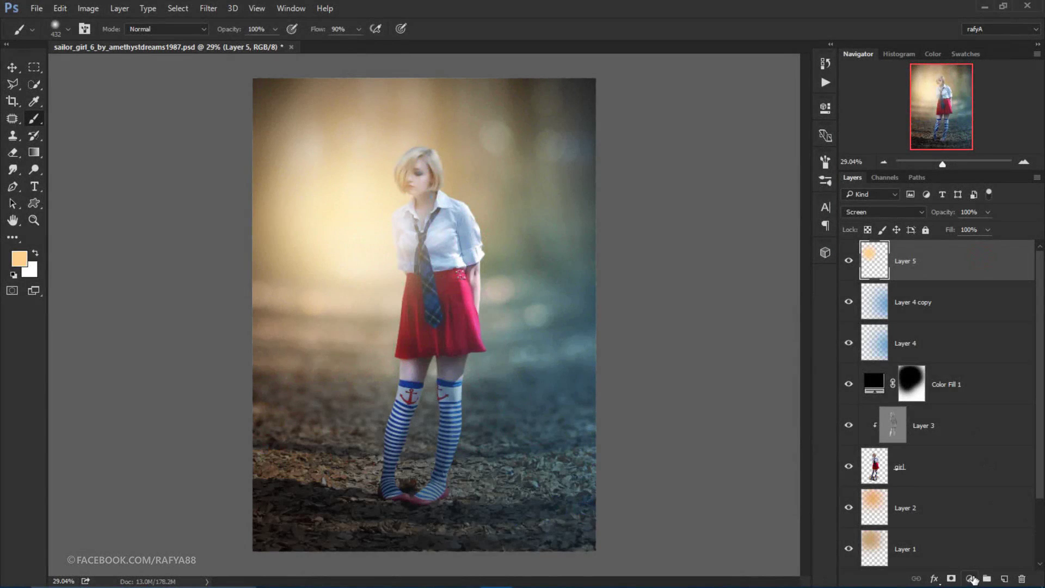
# - Add a Curves adjustment layer with a contrast S-curve on RGB
pyautogui.click(970, 578)
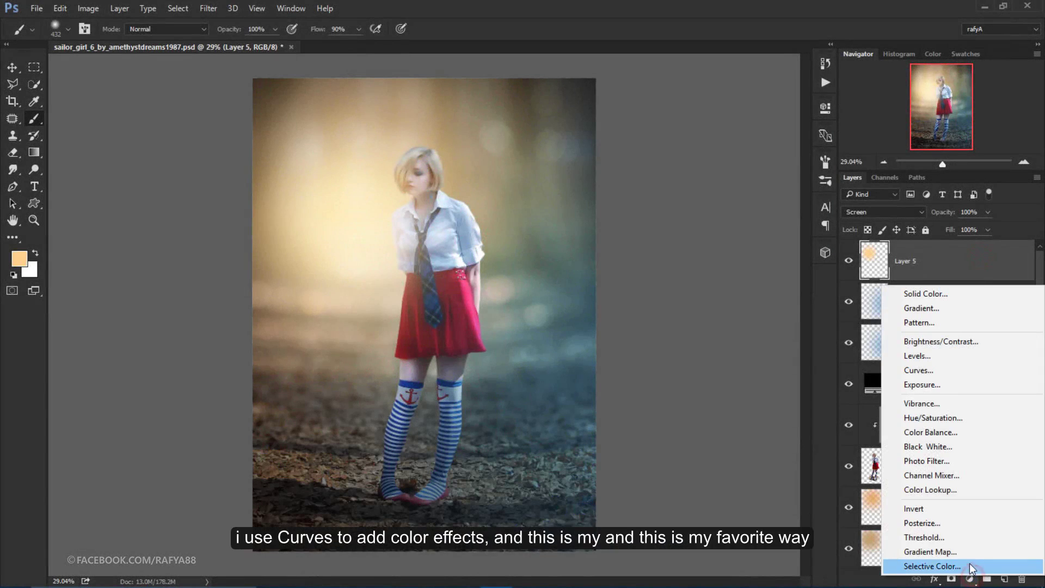
pyautogui.click(994, 374)
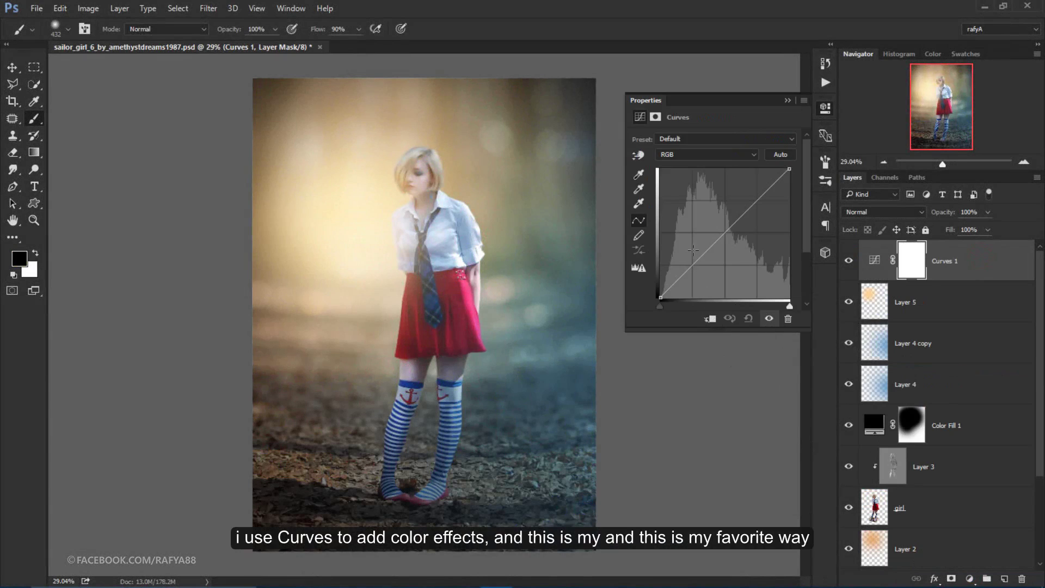
pyautogui.moveTo(740, 214); pyautogui.dragTo(741, 210)
pyautogui.moveTo(696, 259); pyautogui.dragTo(695, 266)
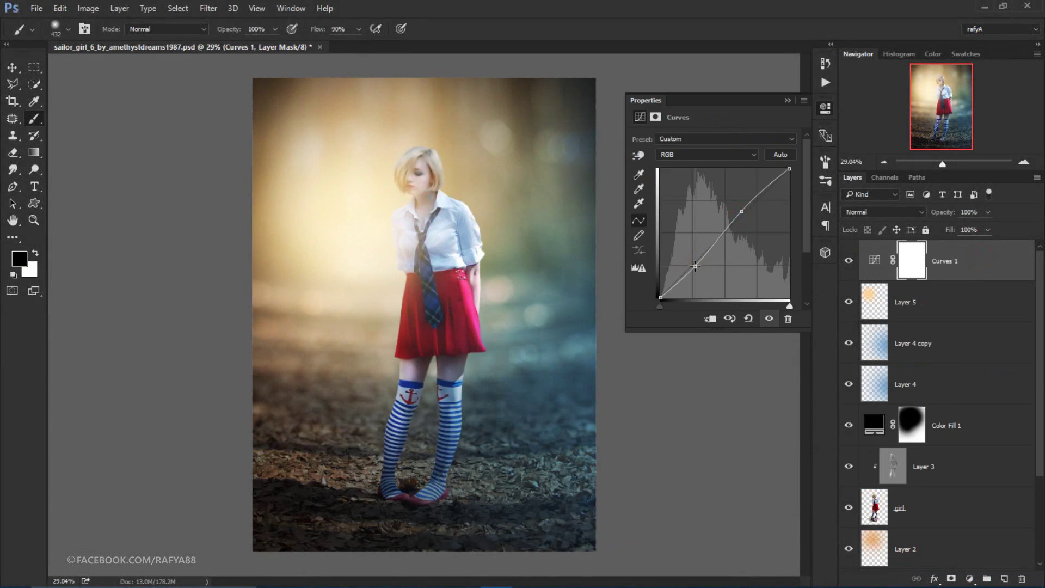
# - Raise the Blue curve in the shadows and lower it in the highlights
pyautogui.click(714, 154)
pyautogui.click(704, 189)
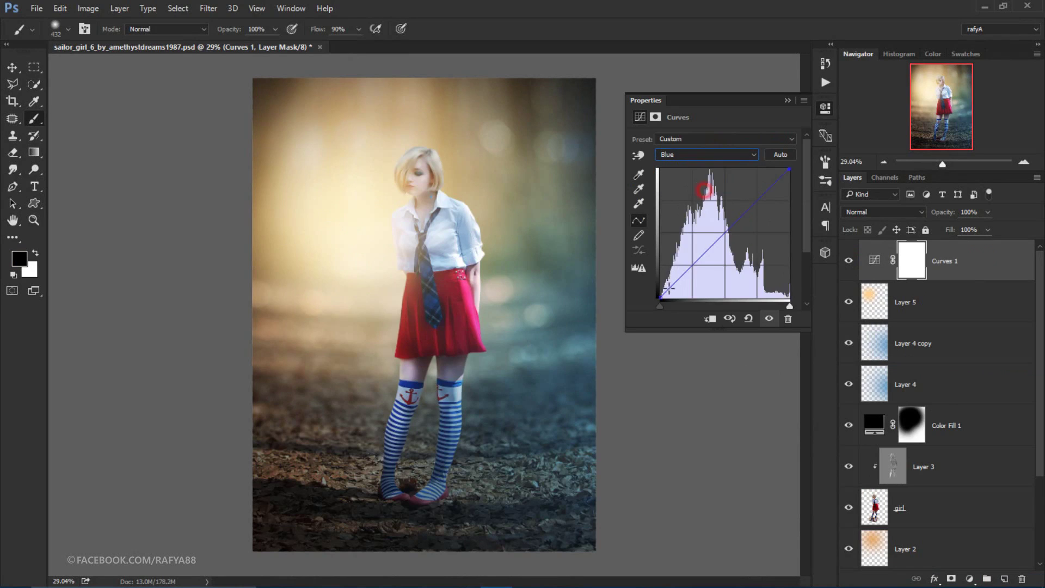
pyautogui.moveTo(663, 297); pyautogui.dragTo(659, 282)
pyautogui.moveTo(789, 171); pyautogui.dragTo(796, 182)
# - Raise the Red curve in both shadows and highlights for extra red
pyautogui.click(723, 155)
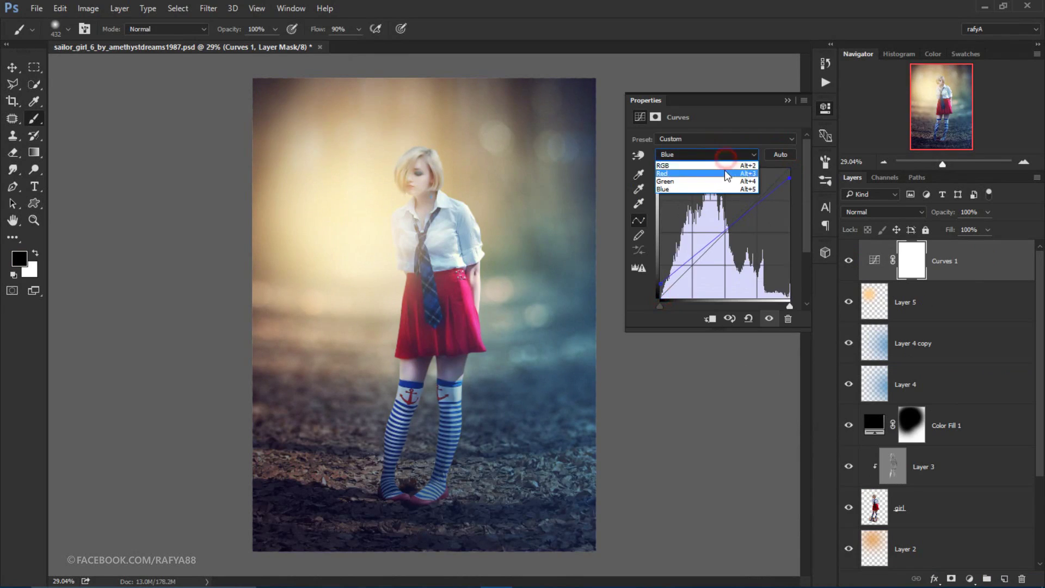
pyautogui.click(724, 173)
pyautogui.moveTo(661, 297); pyautogui.dragTo(660, 289)
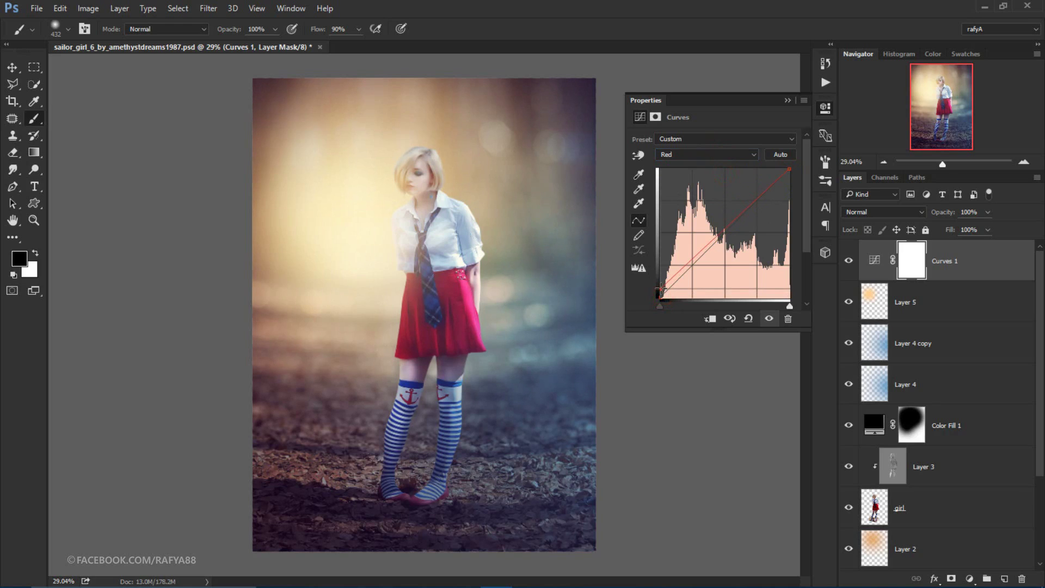
pyautogui.moveTo(789, 170); pyautogui.dragTo(782, 169)
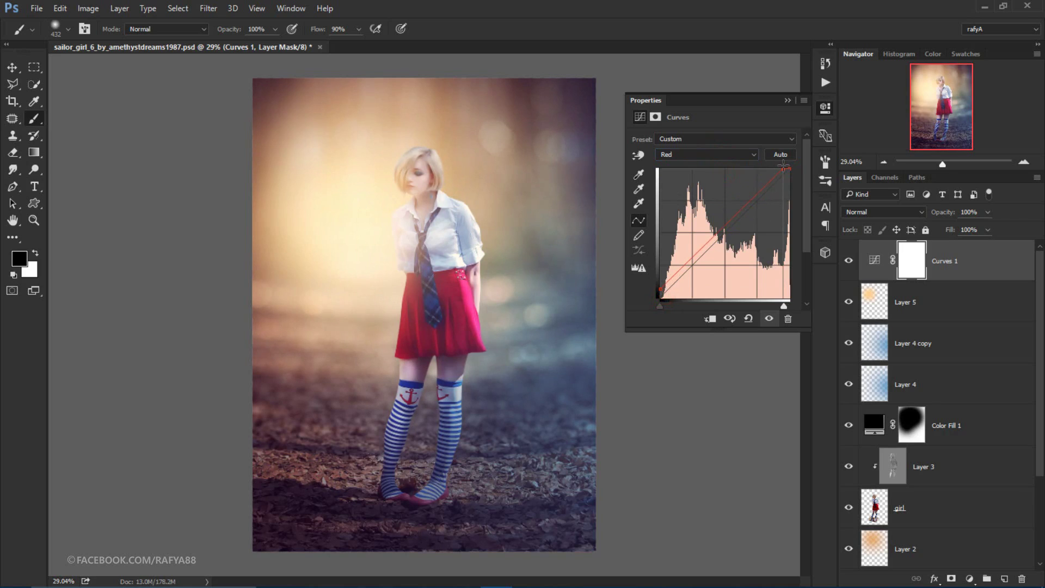
# - Close the Curves properties and toggle Curves 1 to compare before and after
pyautogui.click(788, 100)
pyautogui.scroll(-2, 368, 259)
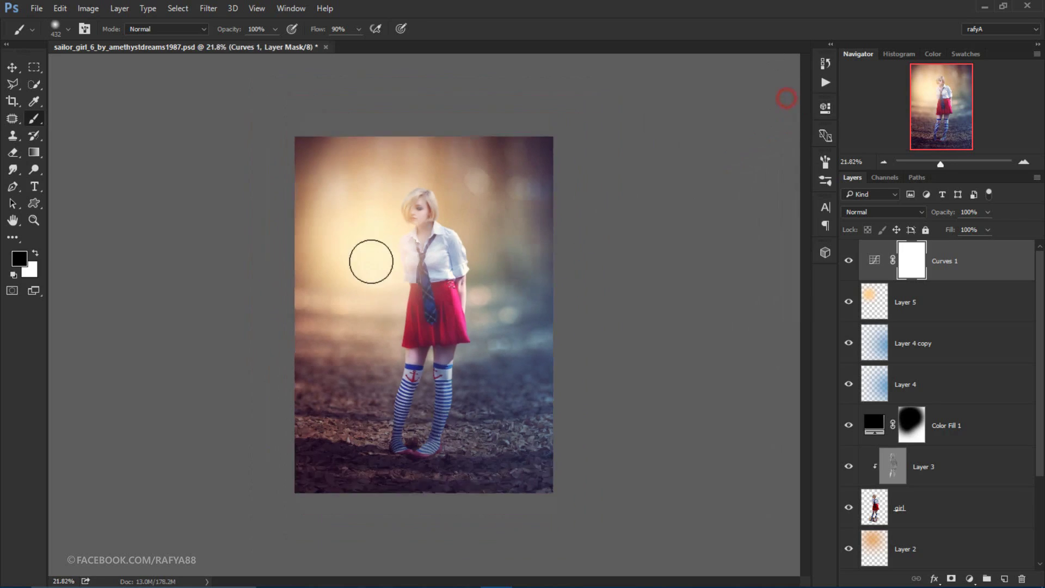
pyautogui.scroll(1, 381, 241)
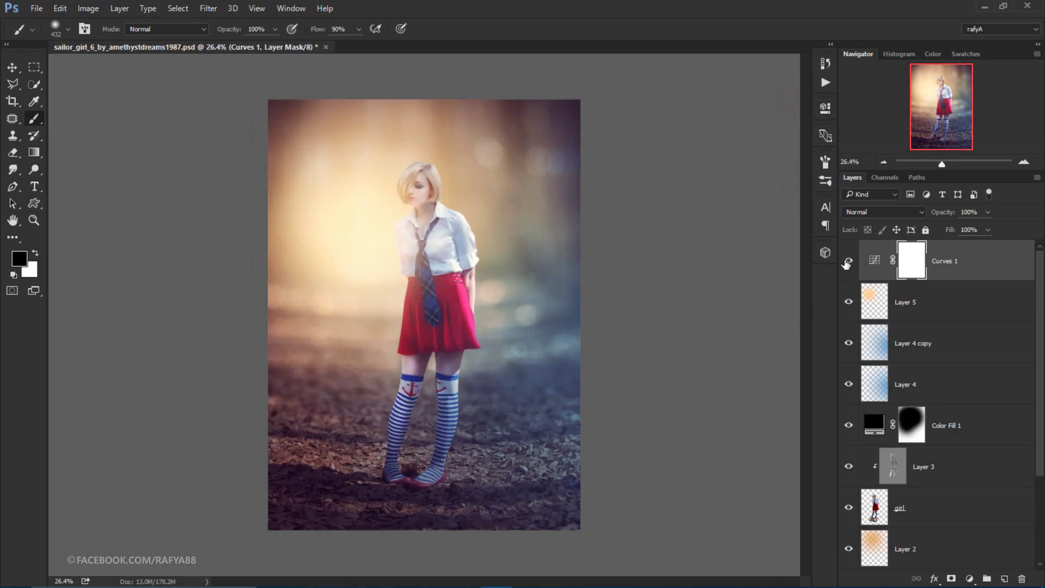
pyautogui.click(848, 262)
pyautogui.click(847, 261)
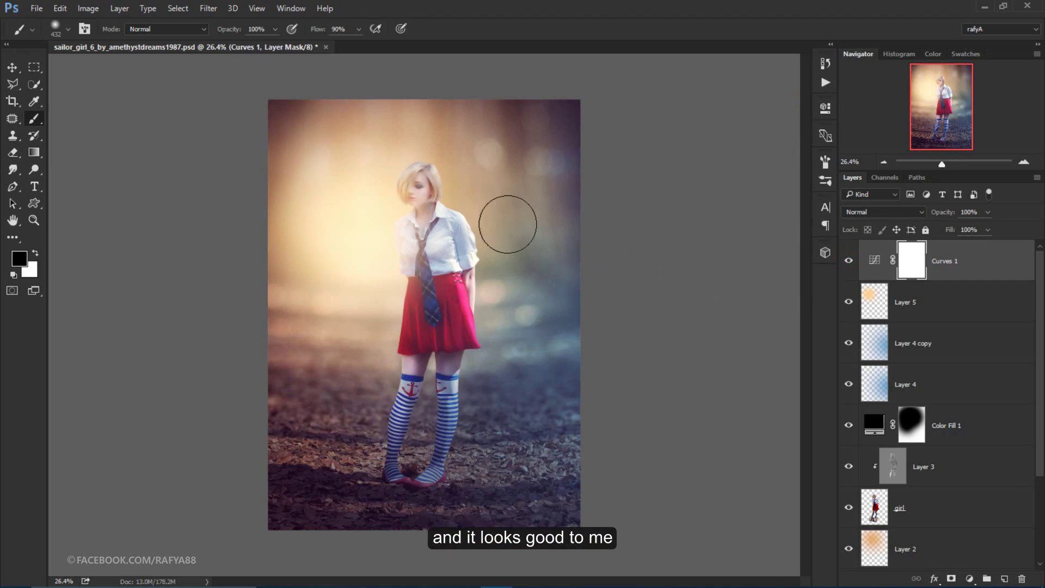
pyautogui.scroll(-1, 506, 224)
pyautogui.scroll(1, 506, 224)
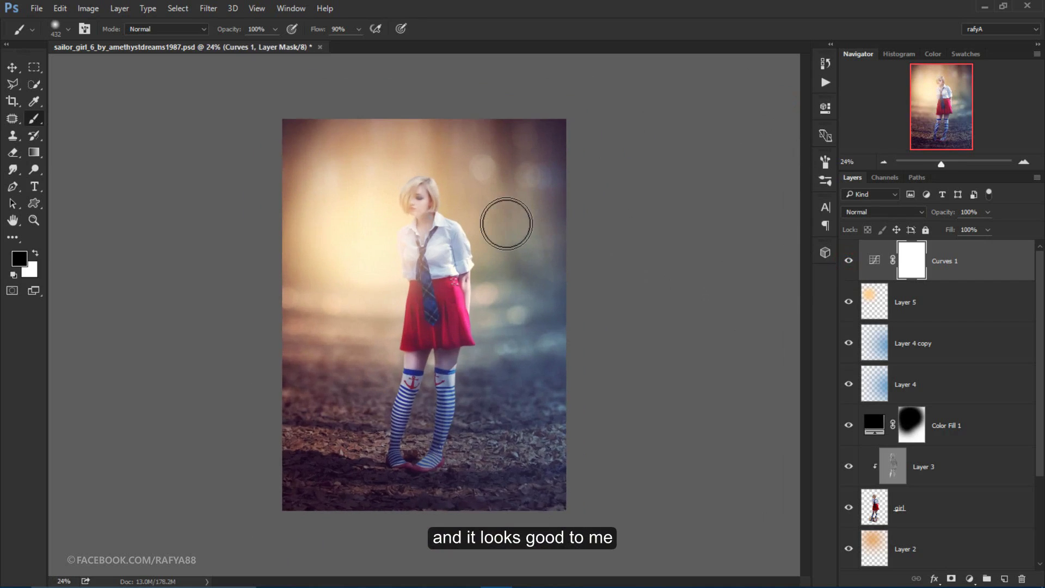
pyautogui.scroll(1, 530, 248)
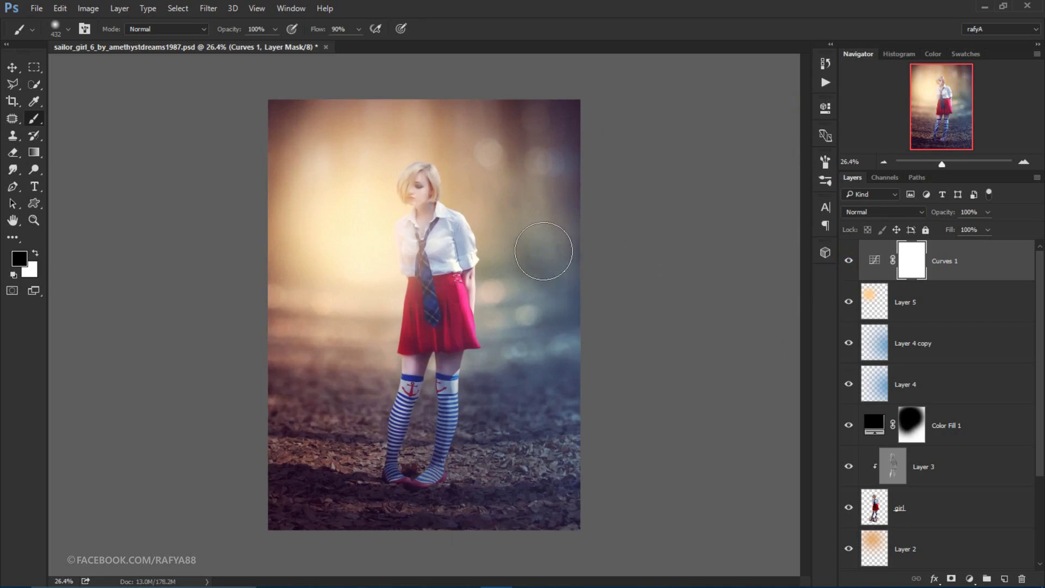
# - Paint the Color Fill 1 mask at the upper left to lighten the vignette there
pyautogui.click(849, 426)
pyautogui.click(848, 426)
pyautogui.click(912, 427)
pyautogui.moveTo(332, 121); pyautogui.dragTo(276, 132)
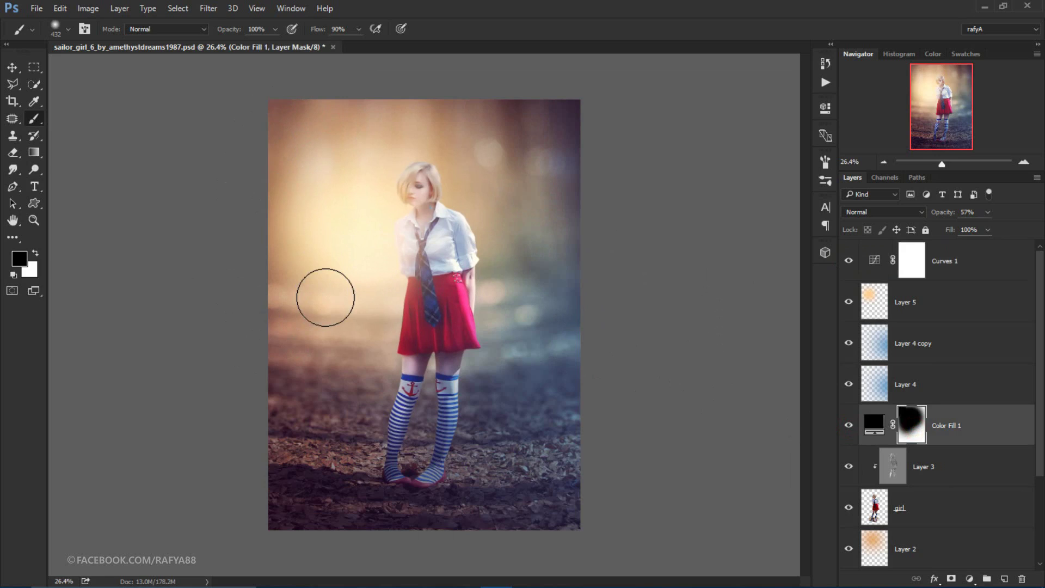
pyautogui.scroll(1, 326, 297)
pyautogui.click(996, 255)
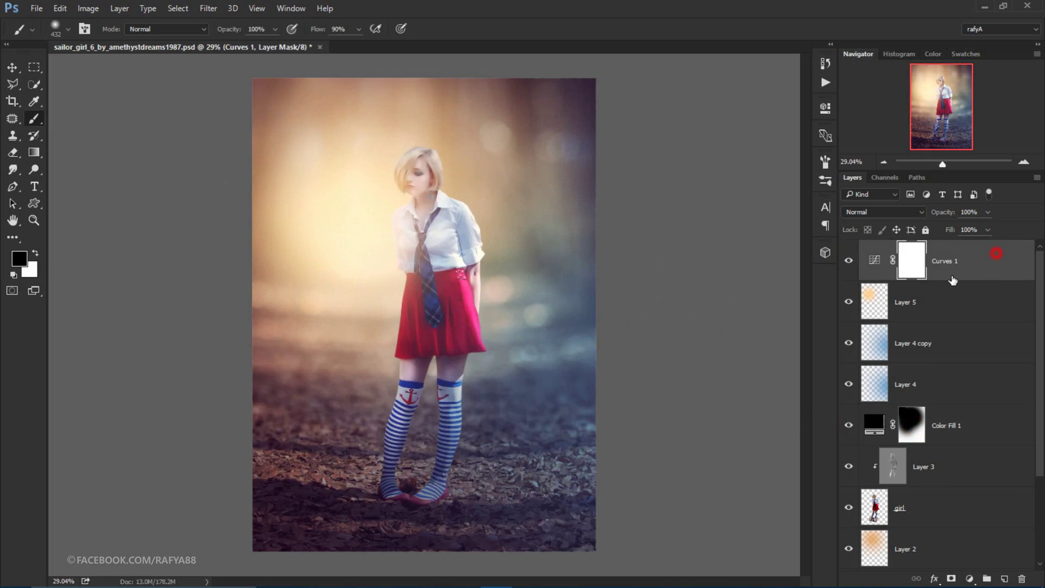
# - Merge all visible layers into a new Layer 6 set to Linear Light
pyautogui.hotkey('ctrl', 'shift', 'alt', 'e')
pyautogui.scroll(4, 415, 152)
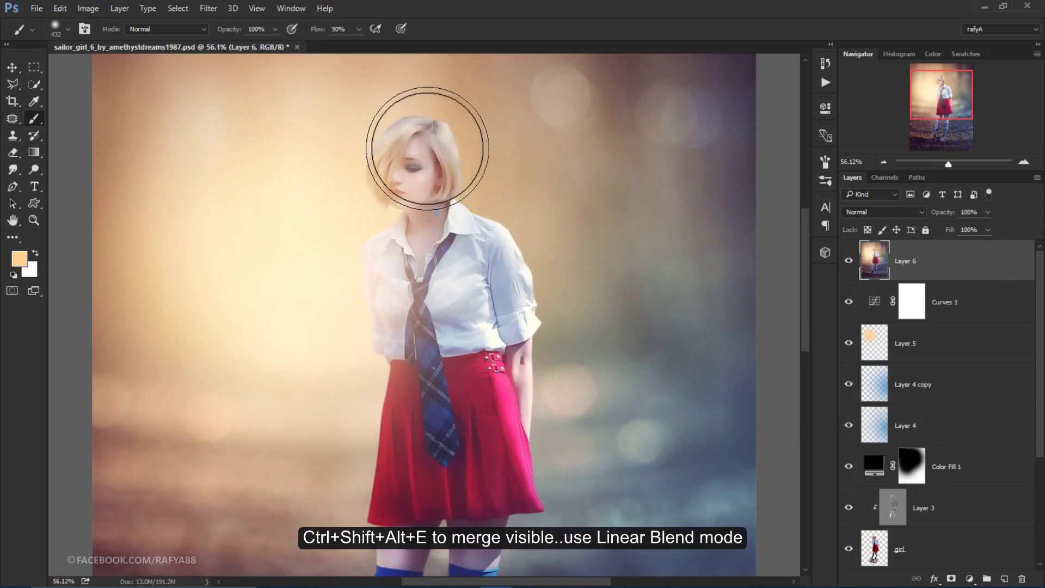
pyautogui.click(903, 213)
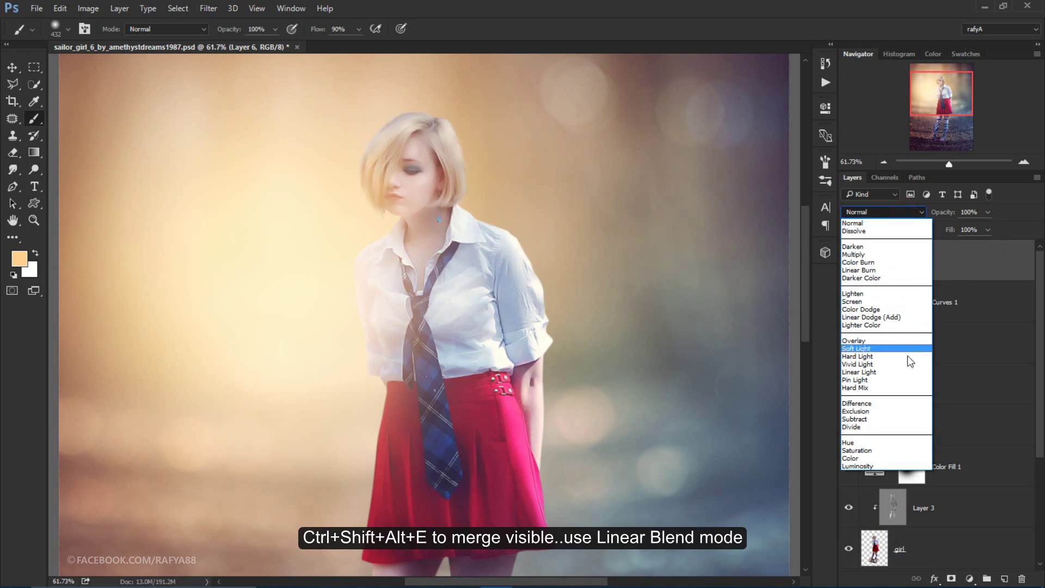
pyautogui.click(910, 372)
# - Apply a High Pass filter with a 2-pixel radius to Layer 6
pyautogui.click(209, 8)
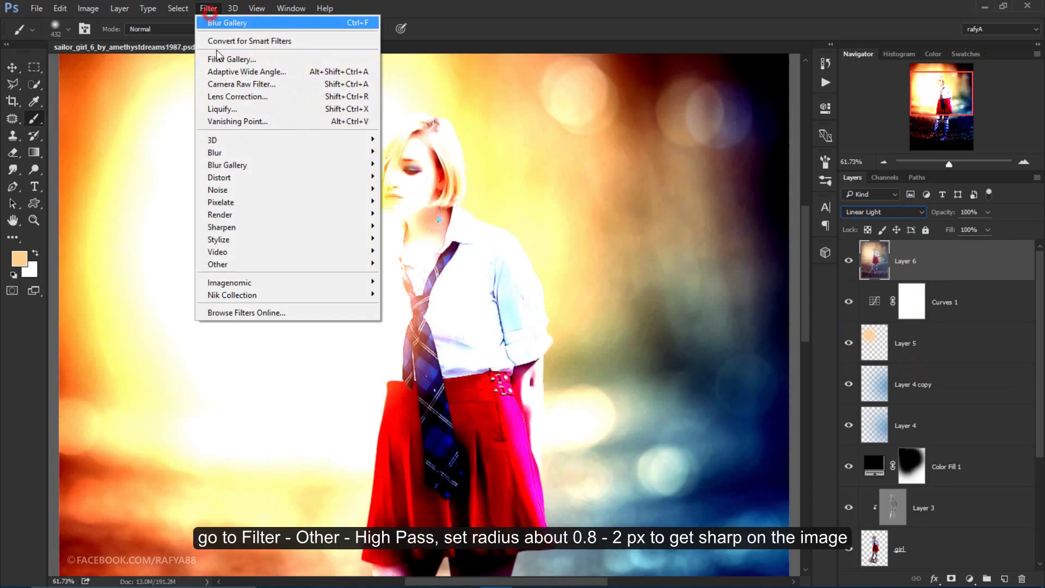
pyautogui.moveTo(218, 263)
pyautogui.click(406, 276)
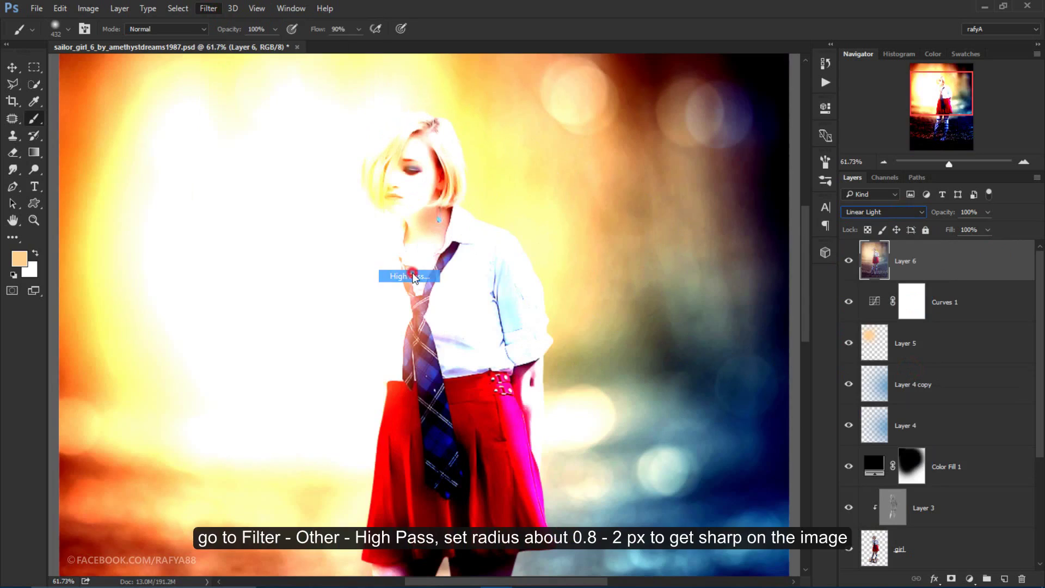
pyautogui.moveTo(737, 395); pyautogui.dragTo(735, 396)
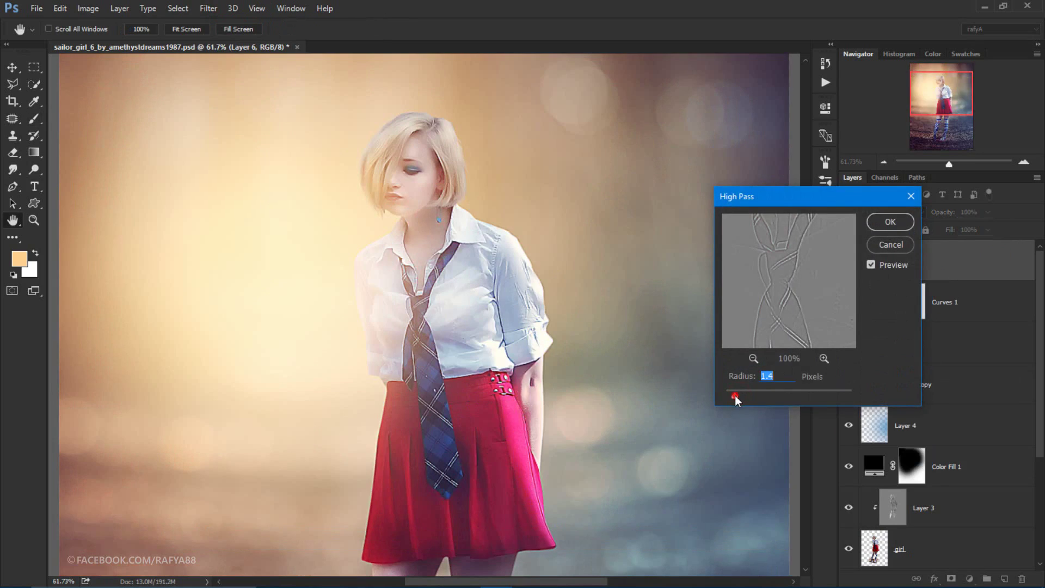
pyautogui.click(890, 222)
pyautogui.press('b')
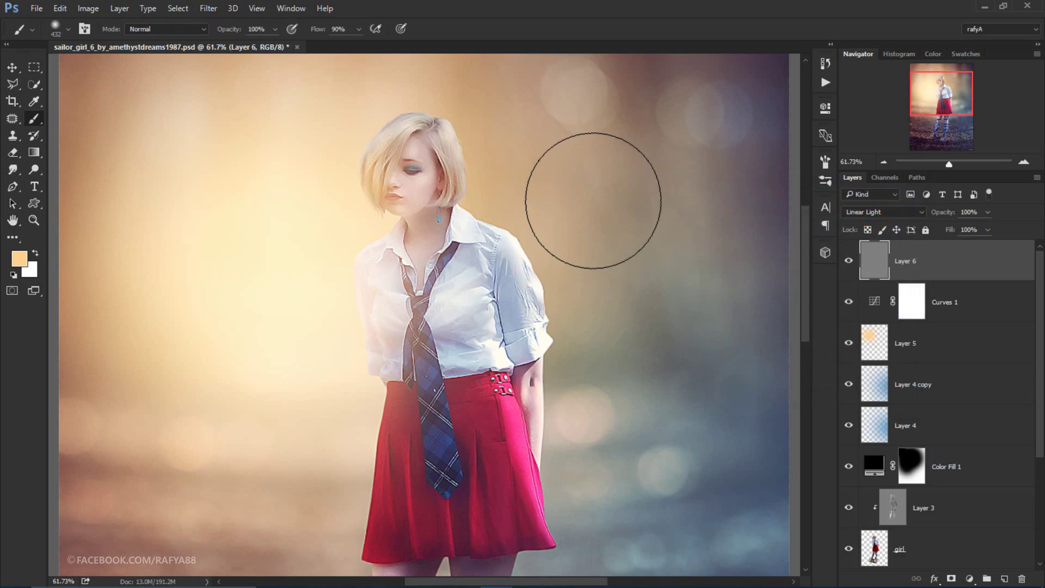
pyautogui.hotkey('ctrl', '0')
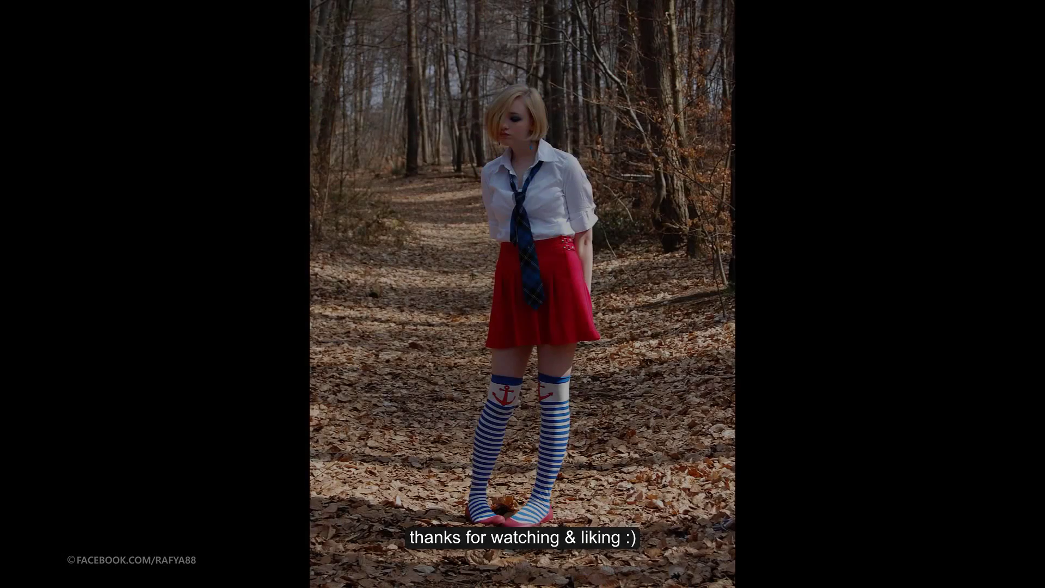